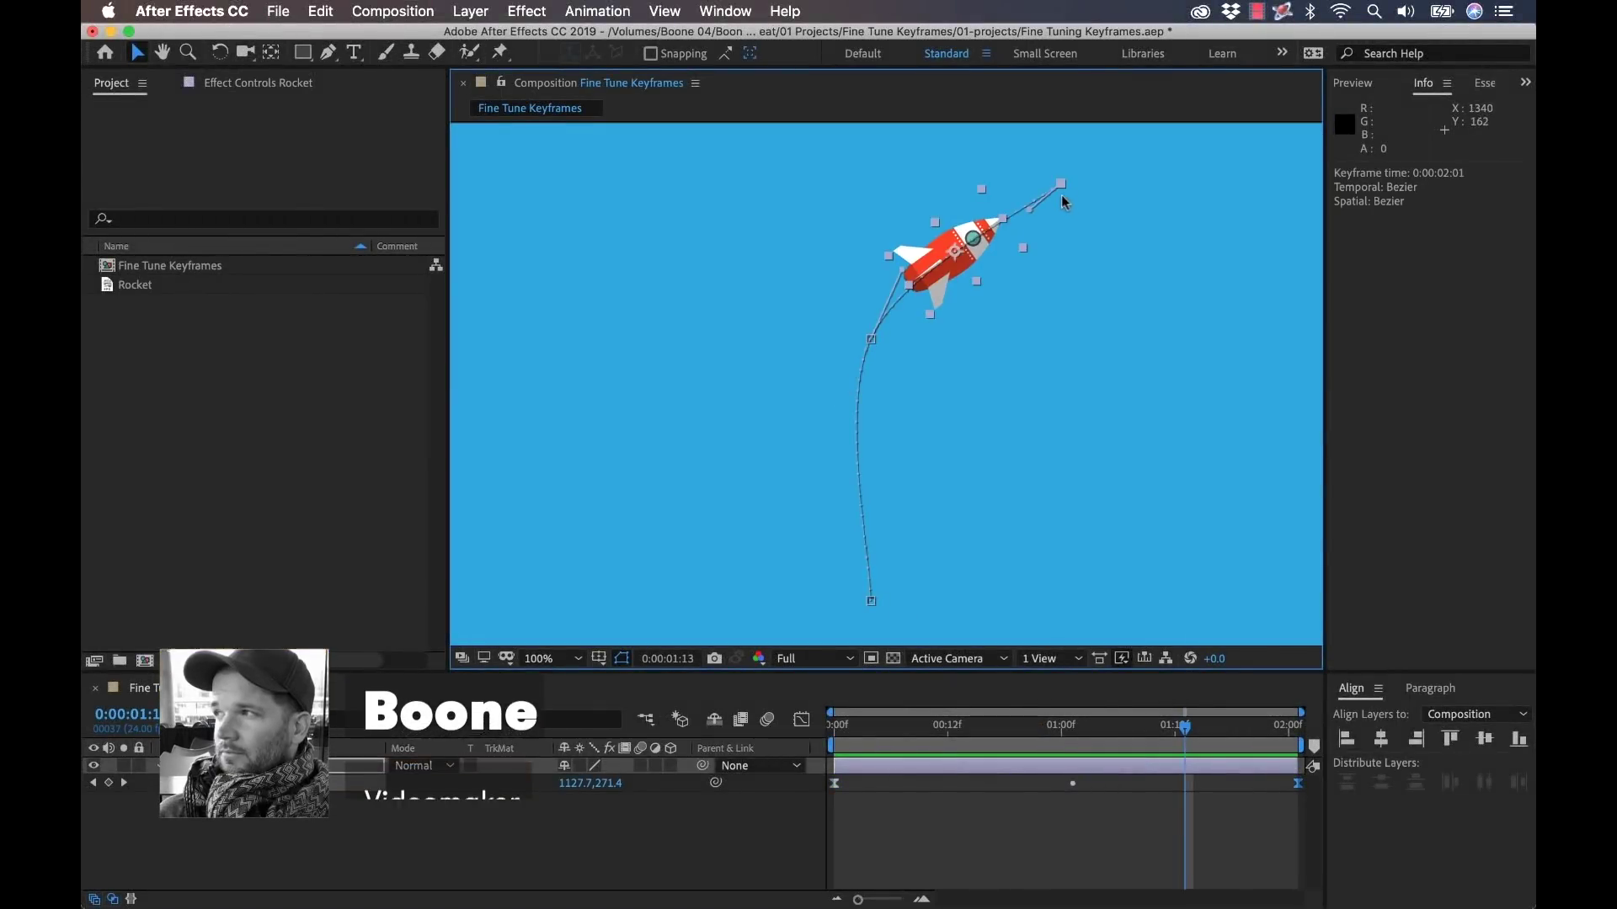
Move the rocket up and to the right, start playback, and pan the composition view down-left.
{"action": "left_click_drag", "start_coordinate": [950, 253], "coordinate": [1047, 140]}
{"action": "key", "text": "space"}
{"action": "left_click_drag", "start_coordinate": [1124, 283], "coordinate": [976, 466]}
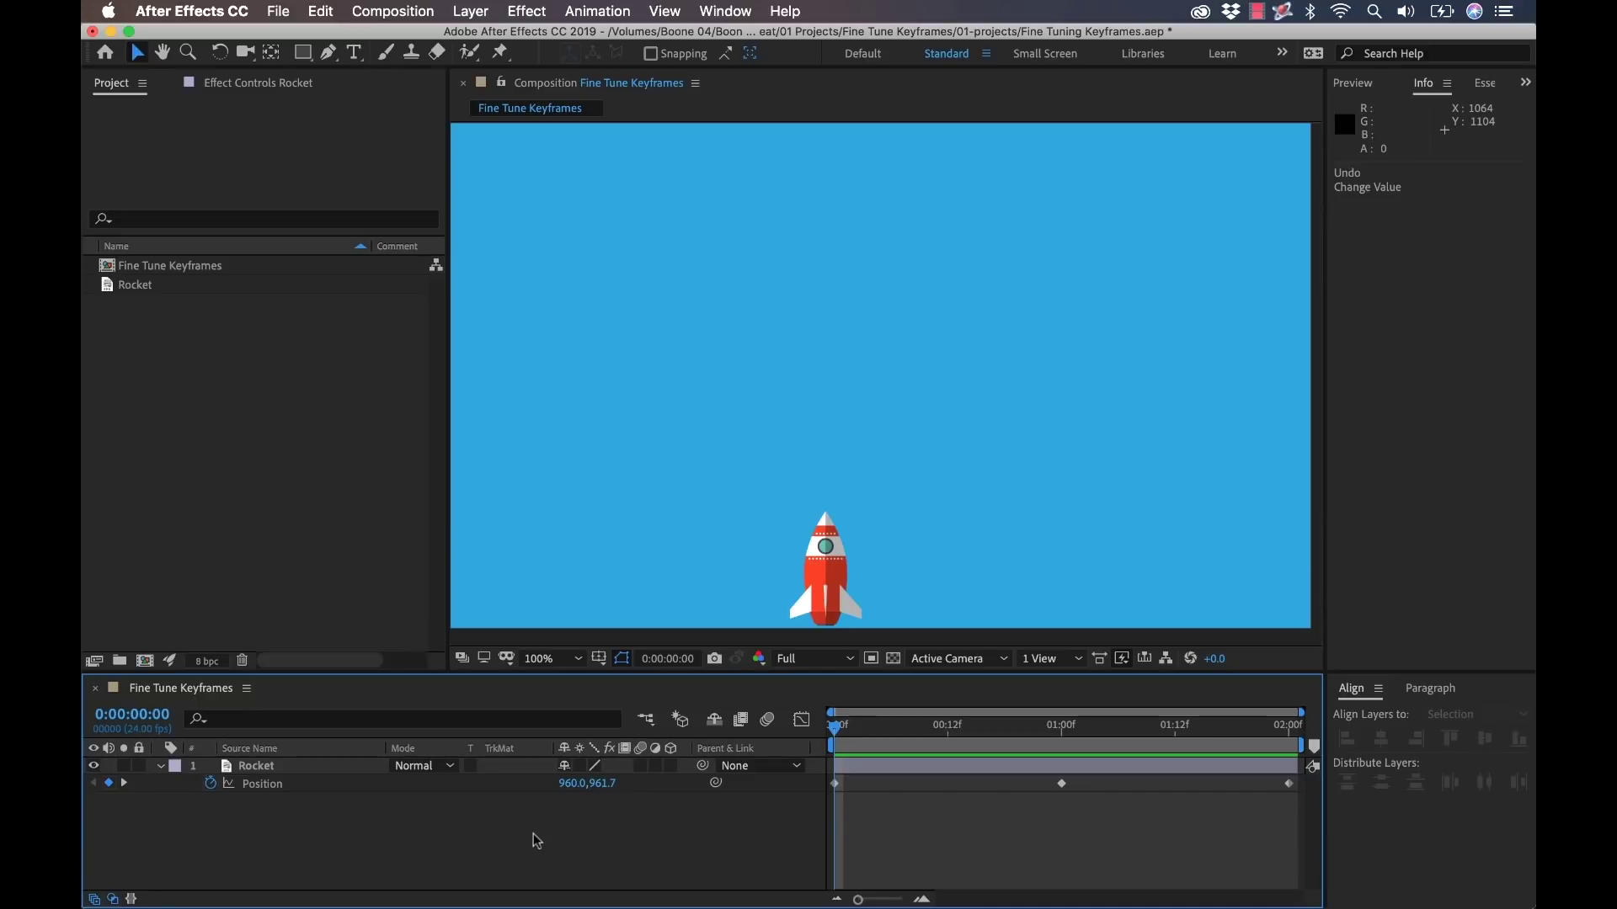
{"action": "key", "text": "space"}
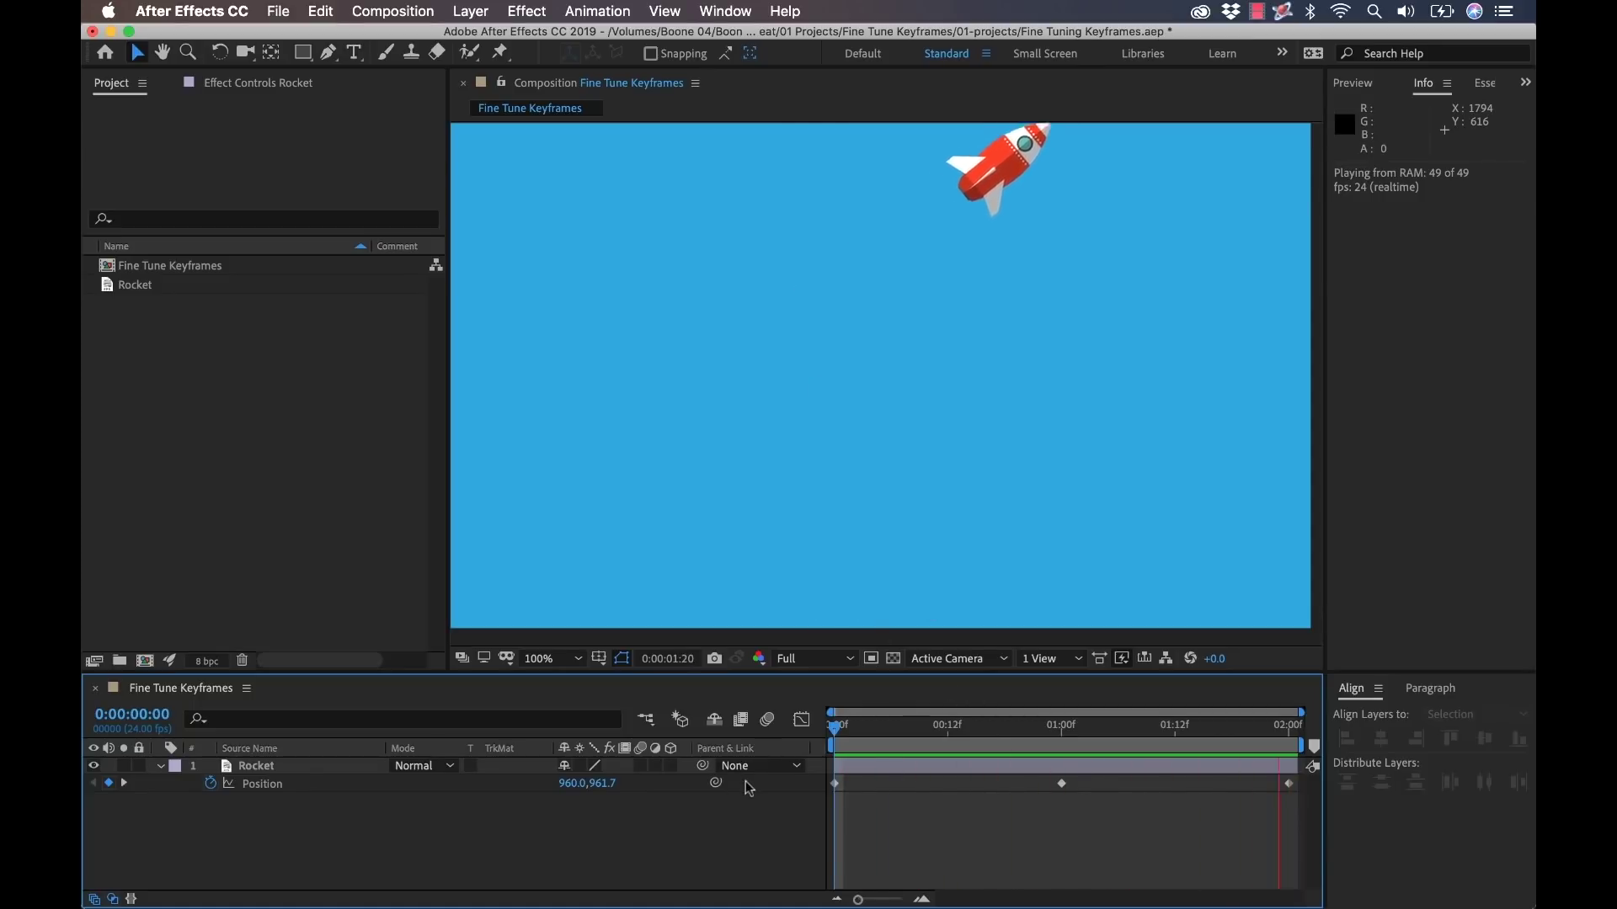
{"action": "key", "text": "space"}
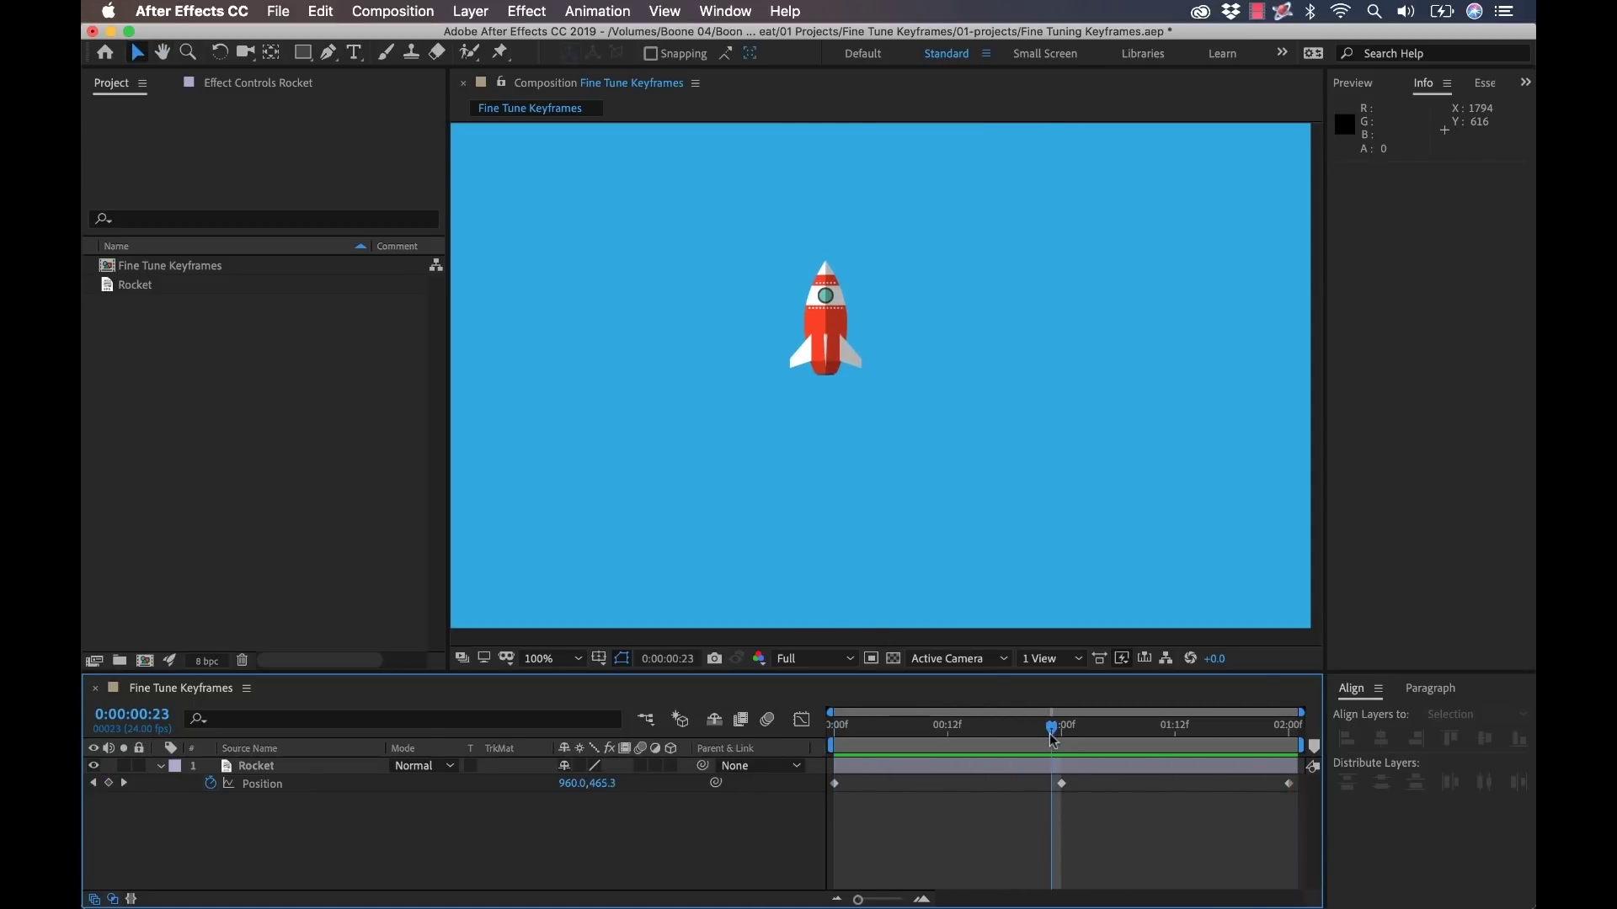
{"action": "mouse_move", "coordinate": [1052, 740]}
{"action": "left_mouse_down"}
{"action": "mouse_move", "coordinate": [842, 741]}
{"action": "mouse_move", "coordinate": [1236, 755]}
{"action": "mouse_move", "coordinate": [922, 741]}
{"action": "mouse_move", "coordinate": [1071, 739]}
{"action": "left_mouse_up"}
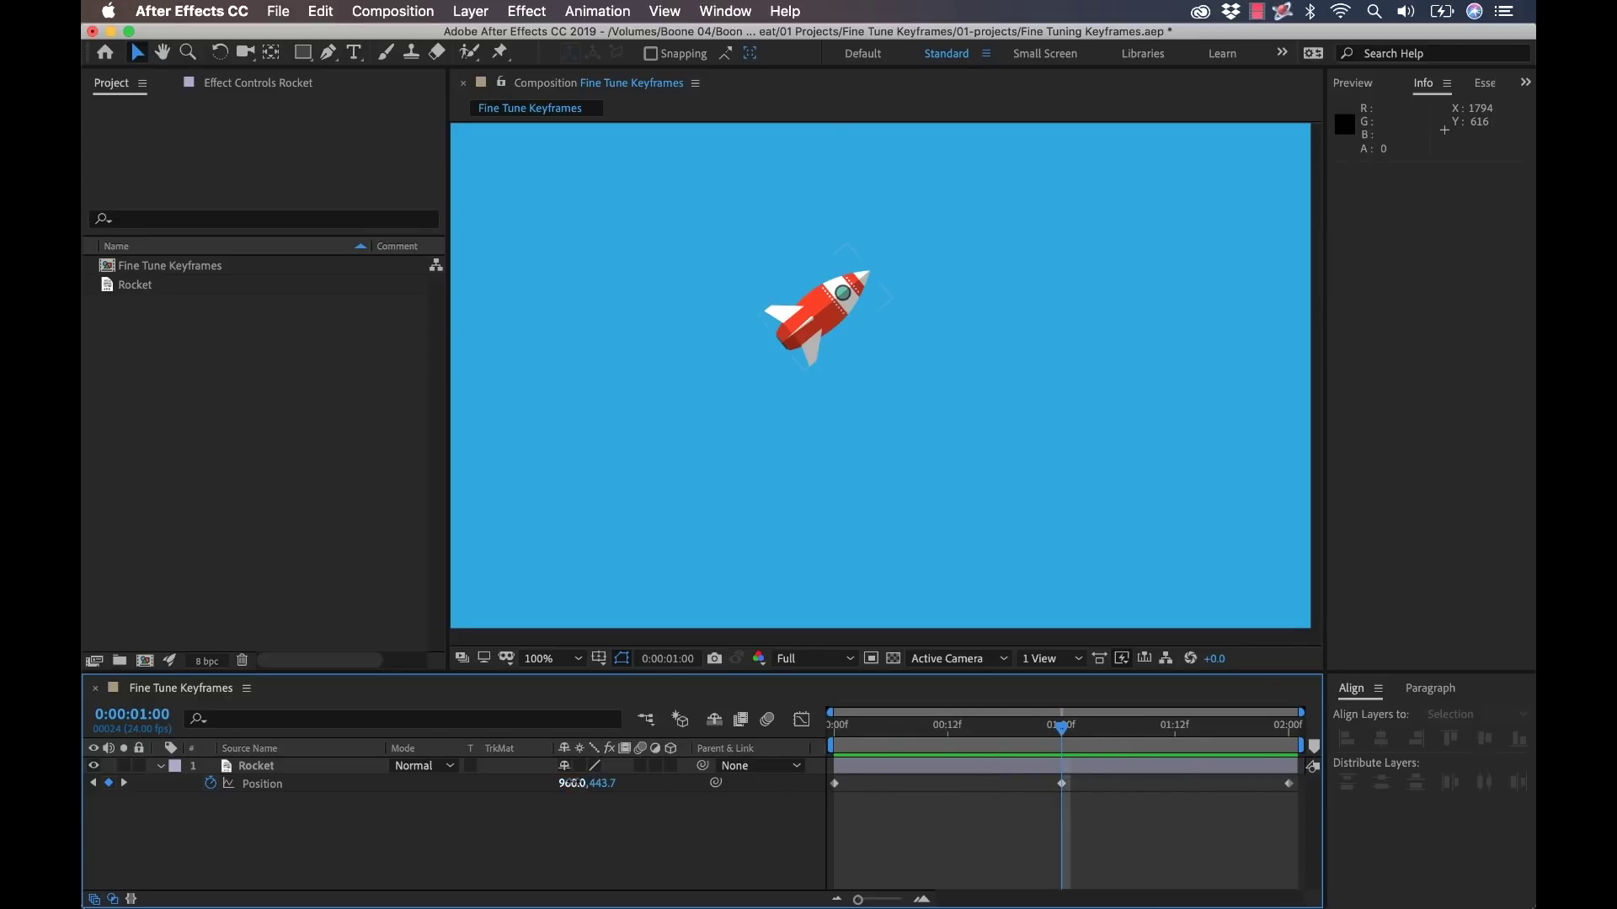
{"action": "left_click_drag", "start_coordinate": [573, 783], "coordinate": [709, 792]}
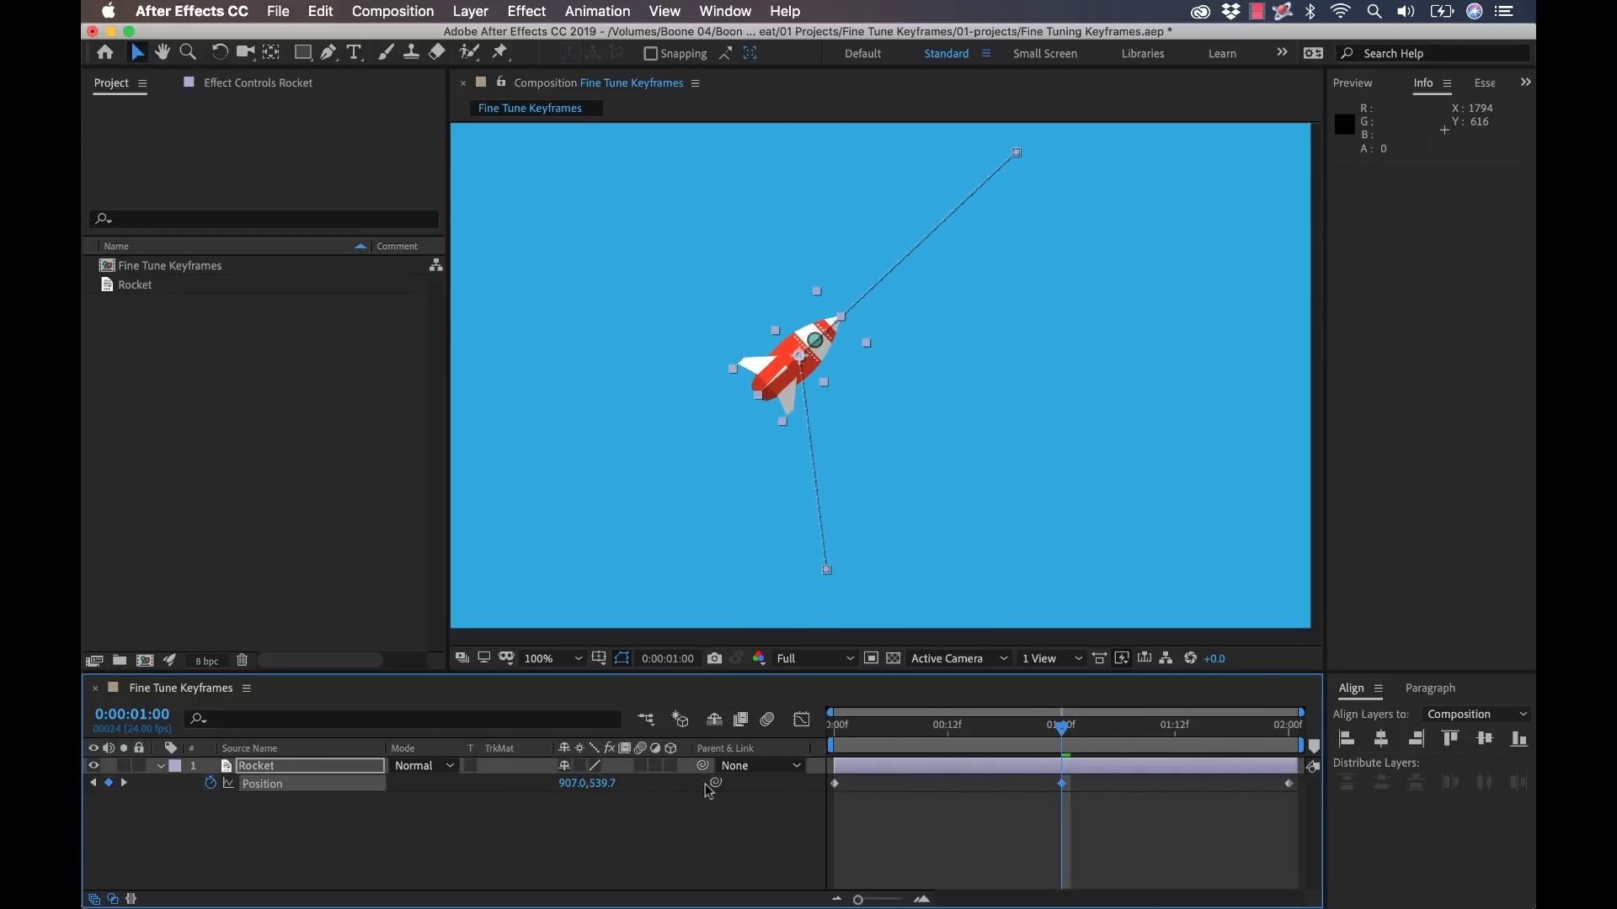
{"action": "key", "text": "super+z"}
{"action": "key", "text": "super+z"}
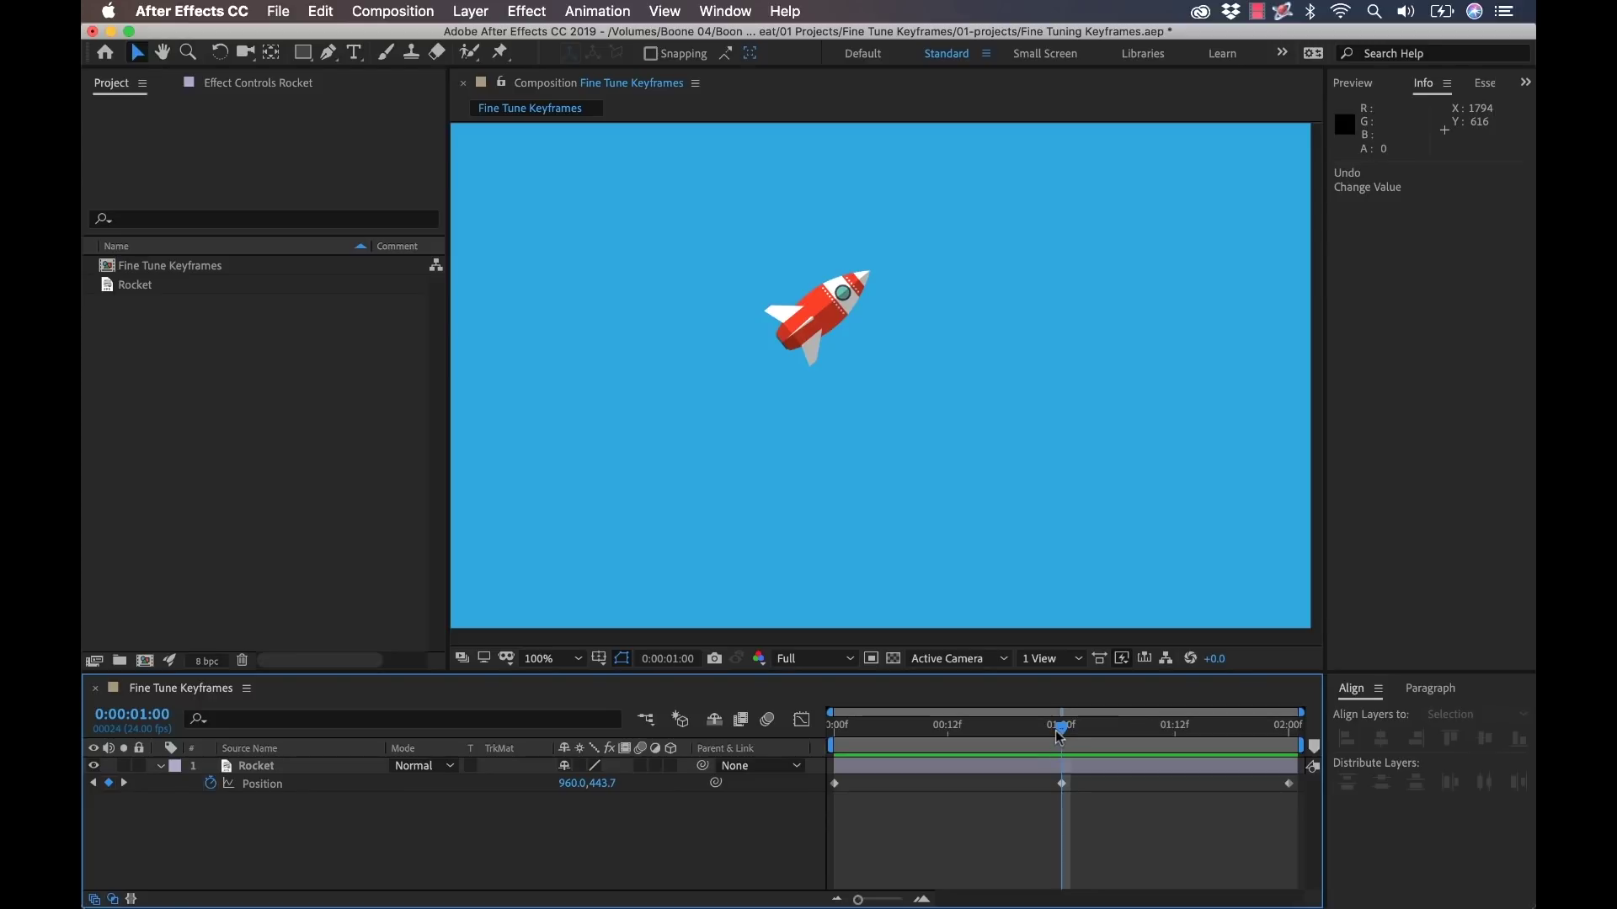
{"action": "left_click_drag", "start_coordinate": [1059, 738], "coordinate": [1051, 738]}
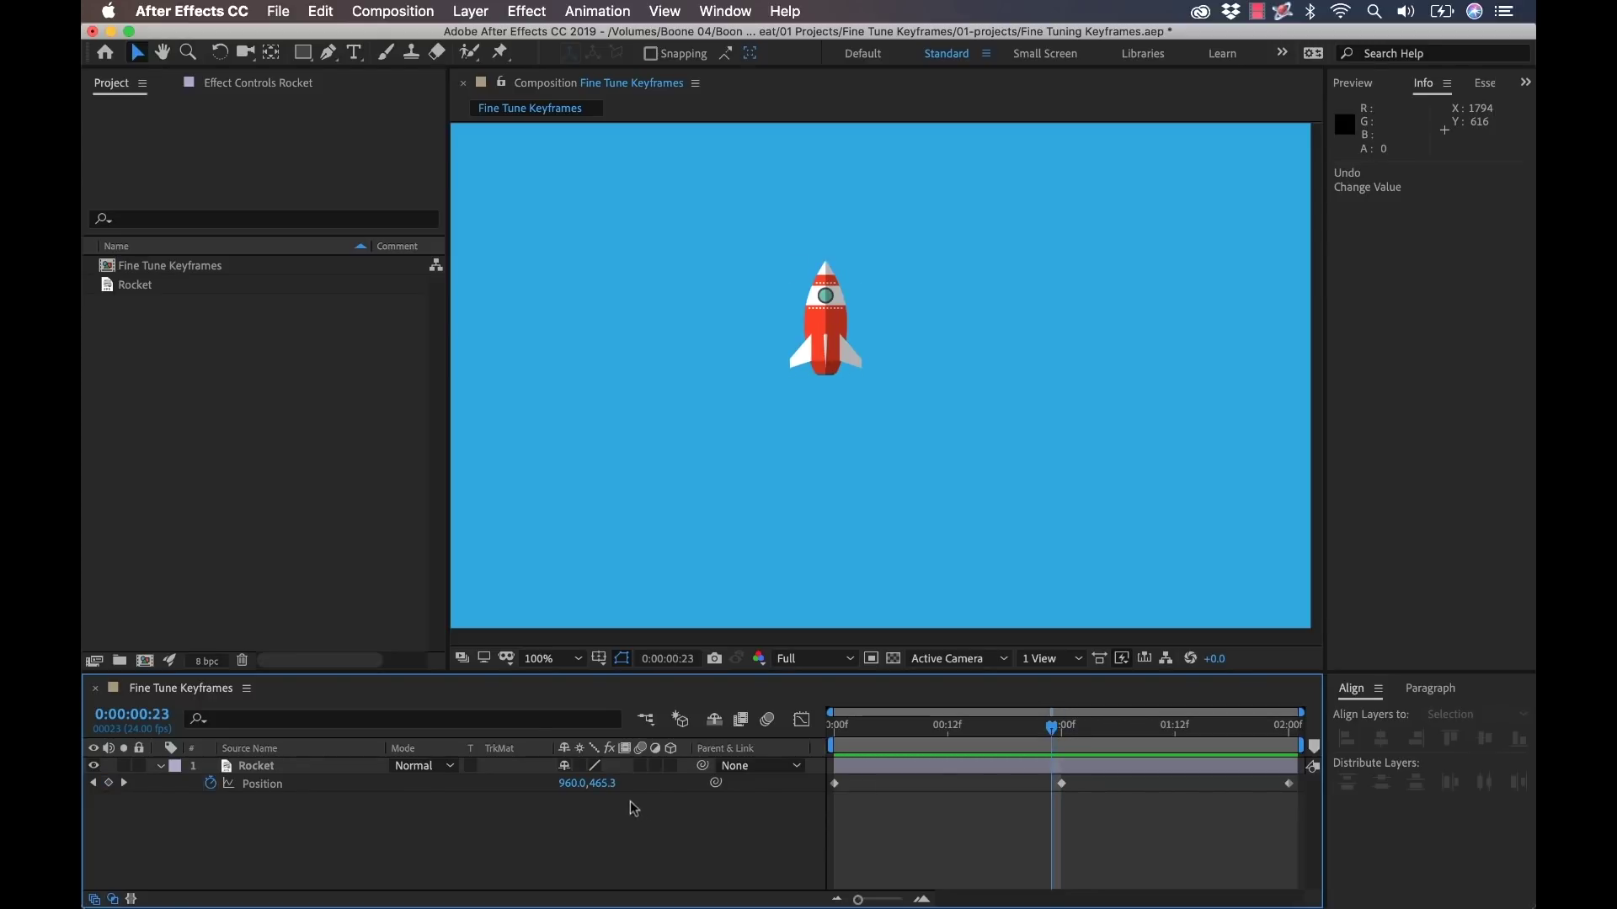
{"action": "left_click_drag", "start_coordinate": [573, 784], "coordinate": [666, 784]}
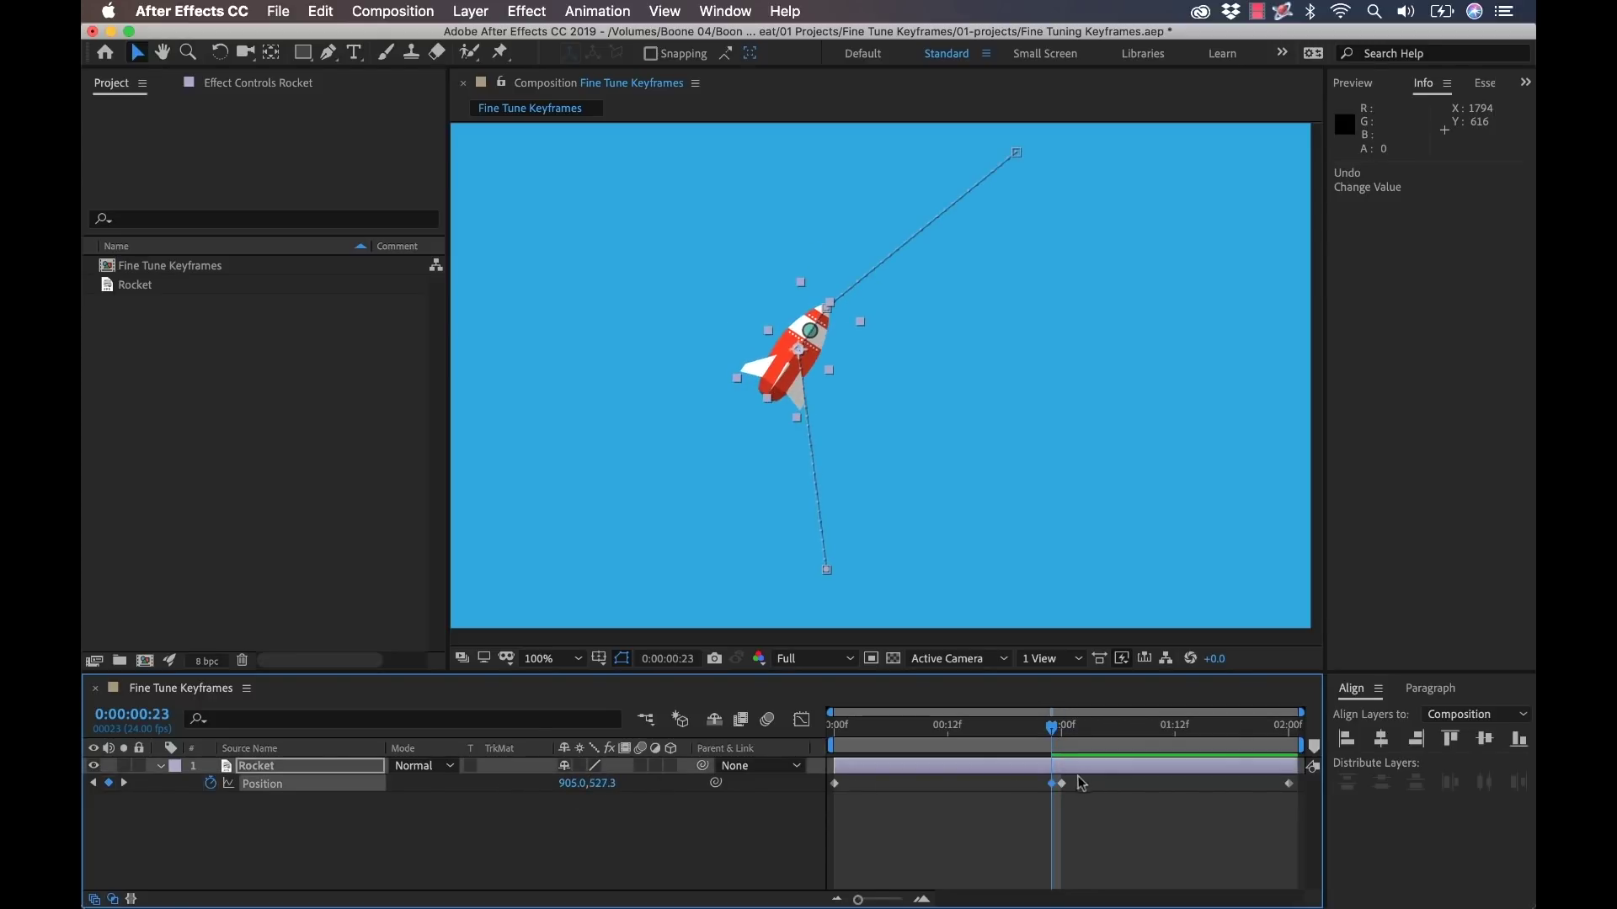
{"action": "left_click_drag", "start_coordinate": [1053, 731], "coordinate": [1163, 743]}
{"action": "key", "text": "ctrl+z"}
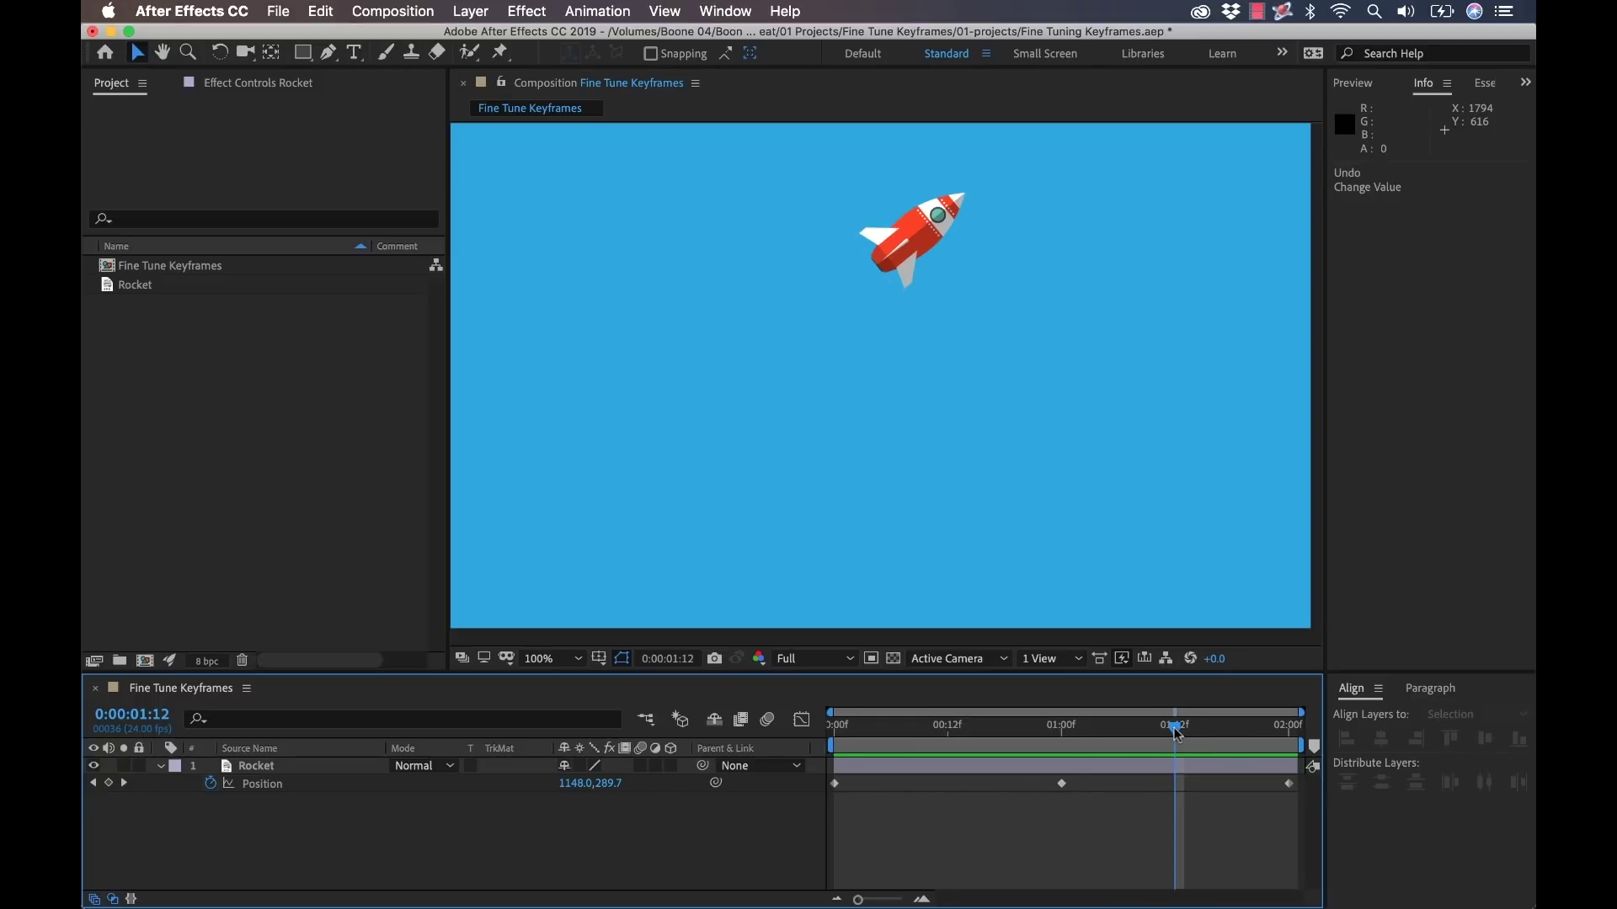
{"action": "double_click", "coordinate": [1062, 783]}
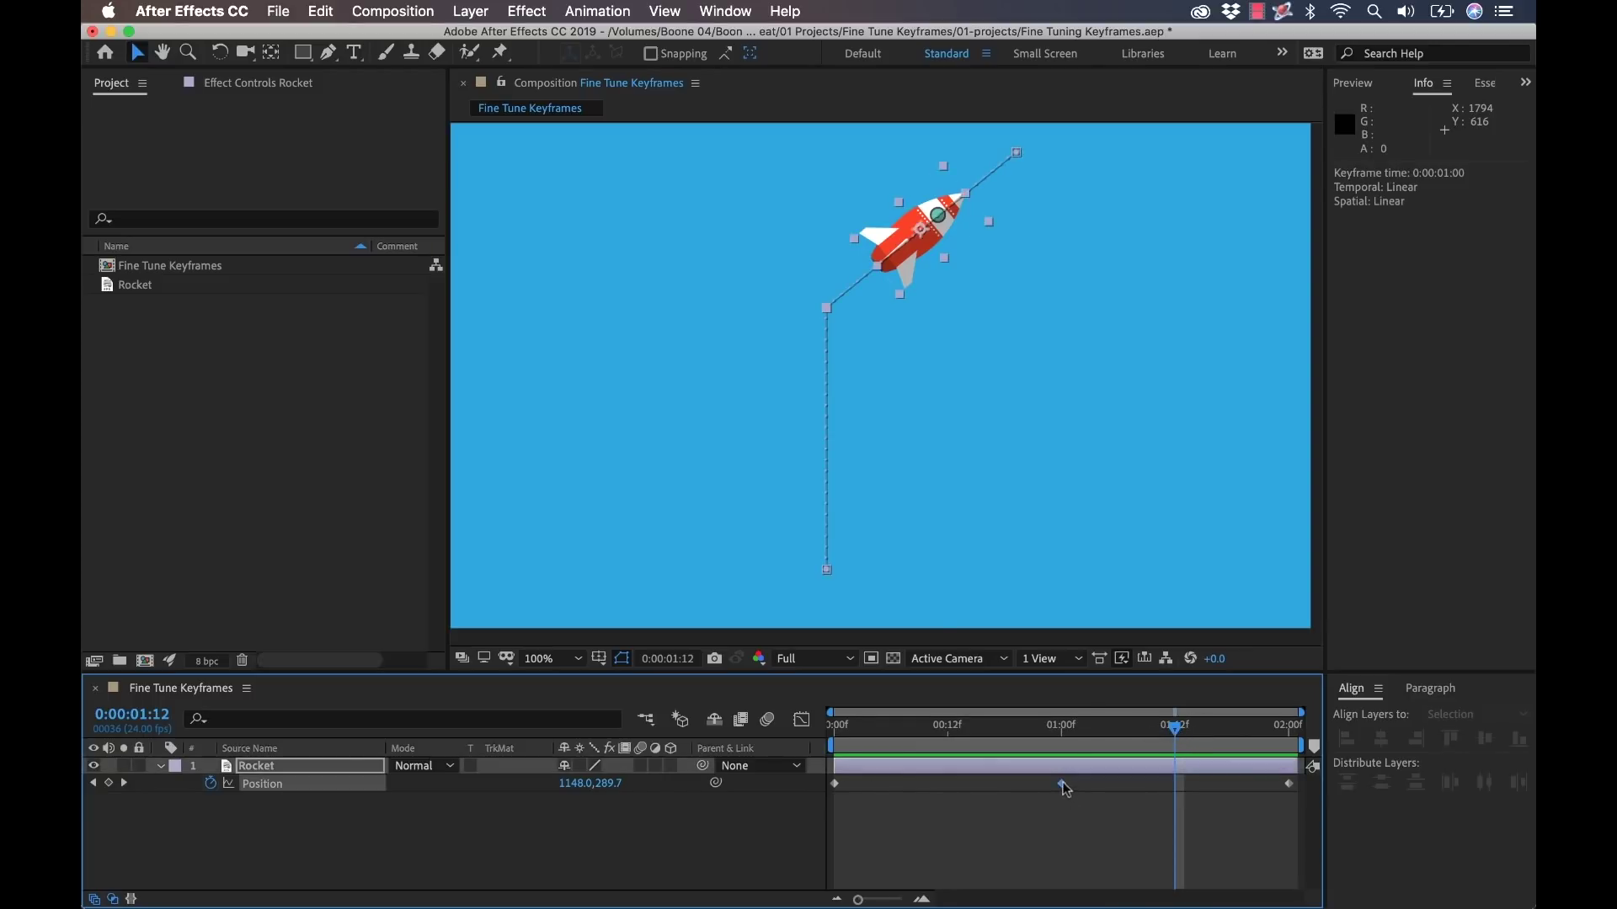
{"action": "left_click_drag", "start_coordinate": [1062, 531], "coordinate": [1100, 416]}
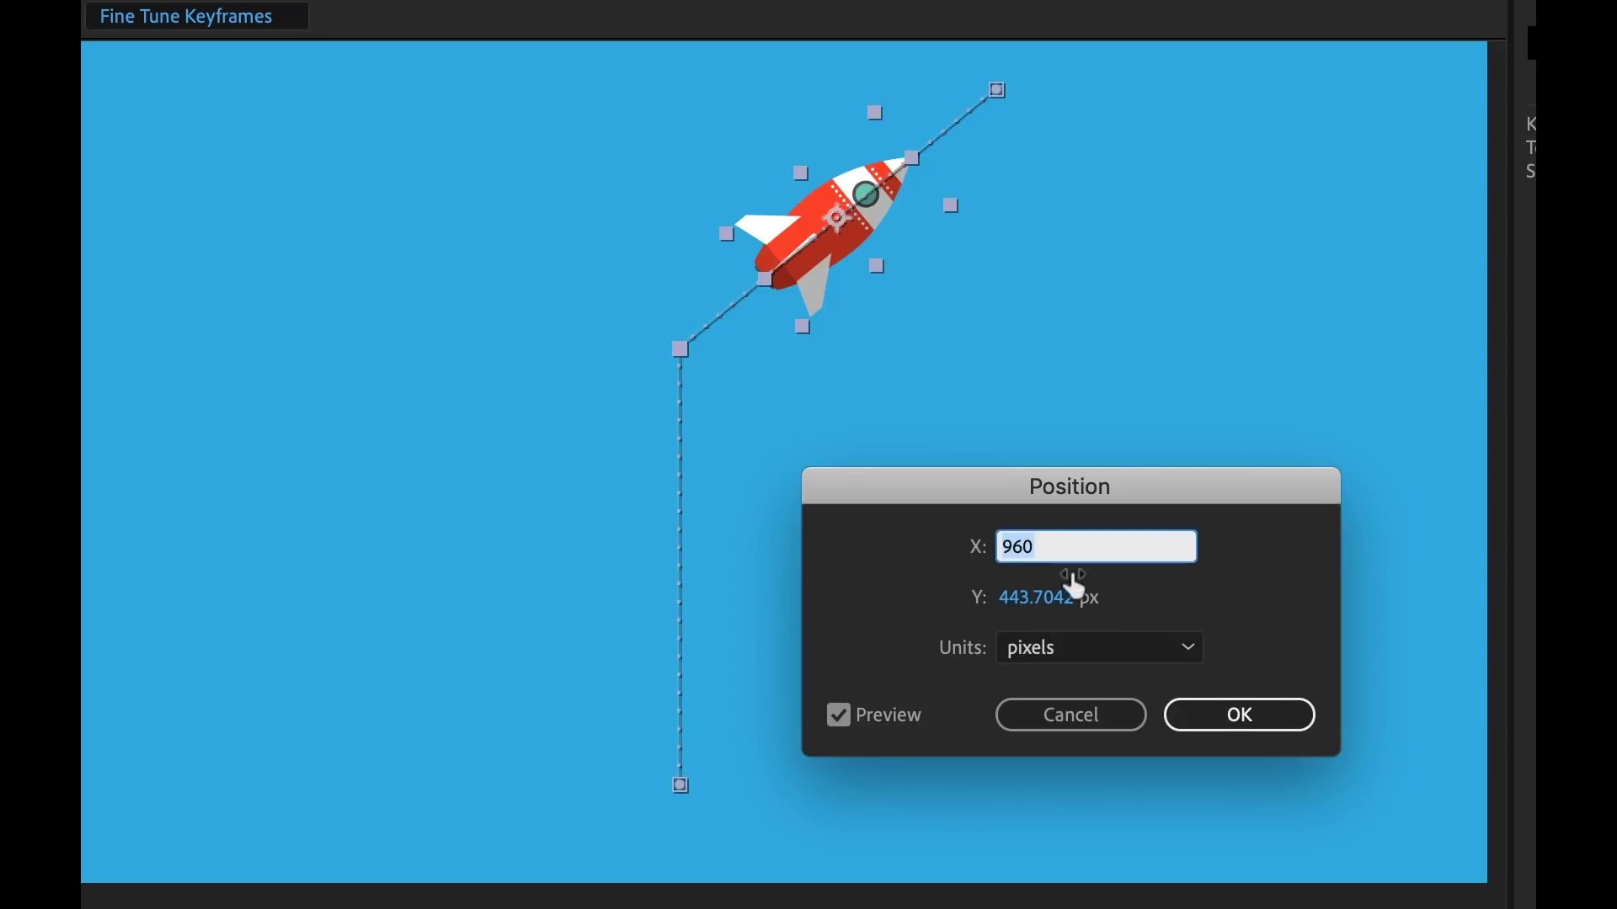
{"action": "left_click", "coordinate": [1074, 657]}
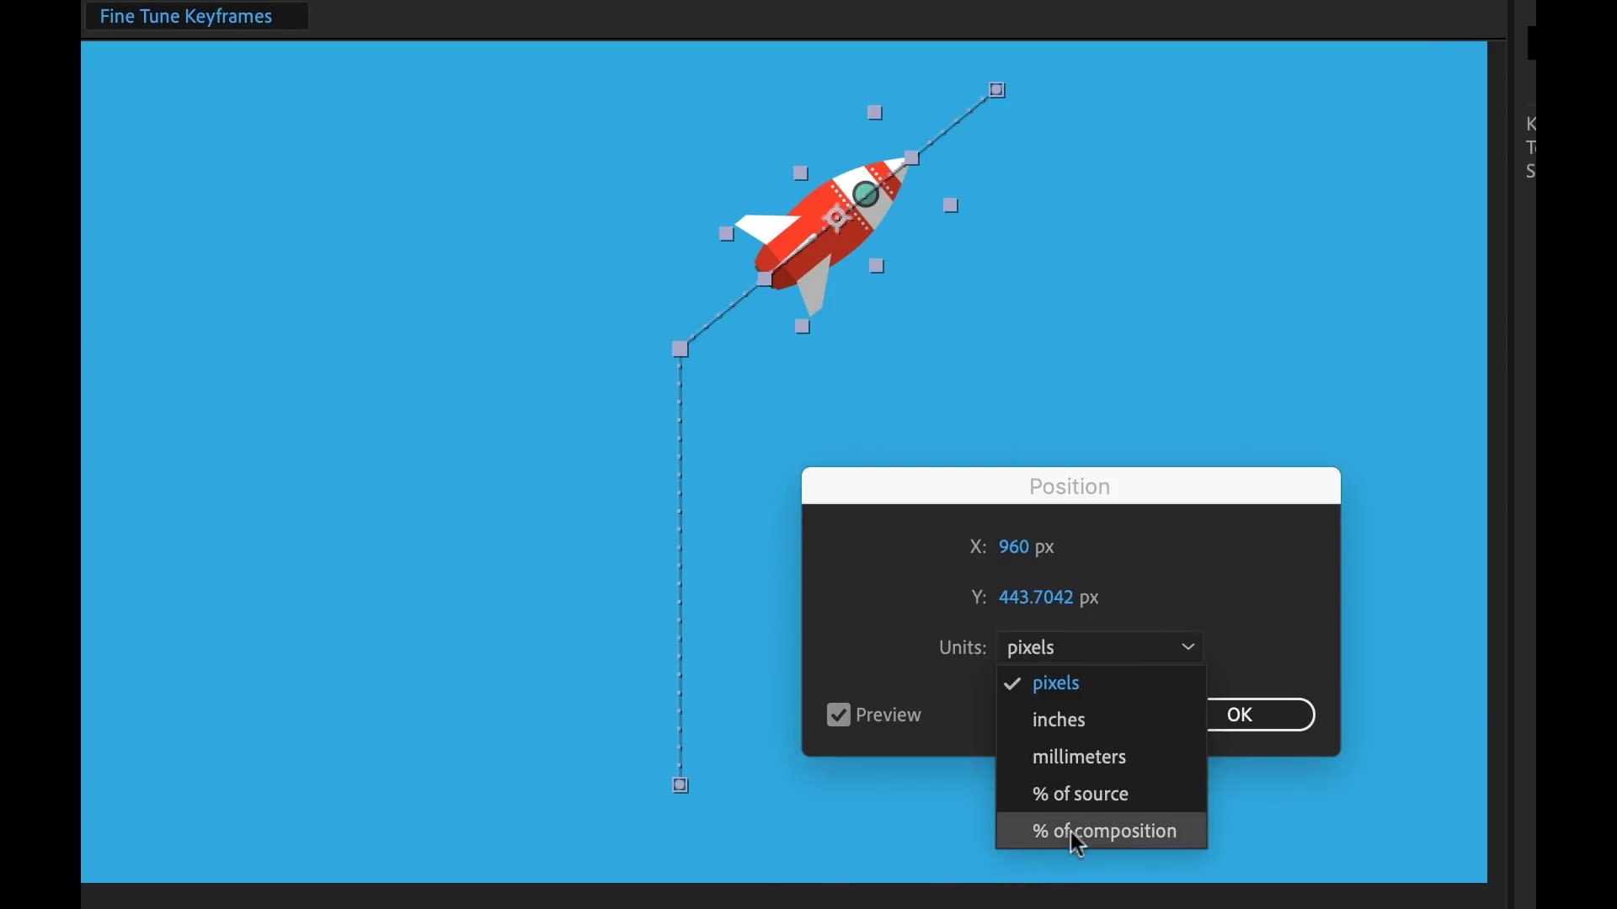
{"action": "left_click", "coordinate": [1094, 828]}
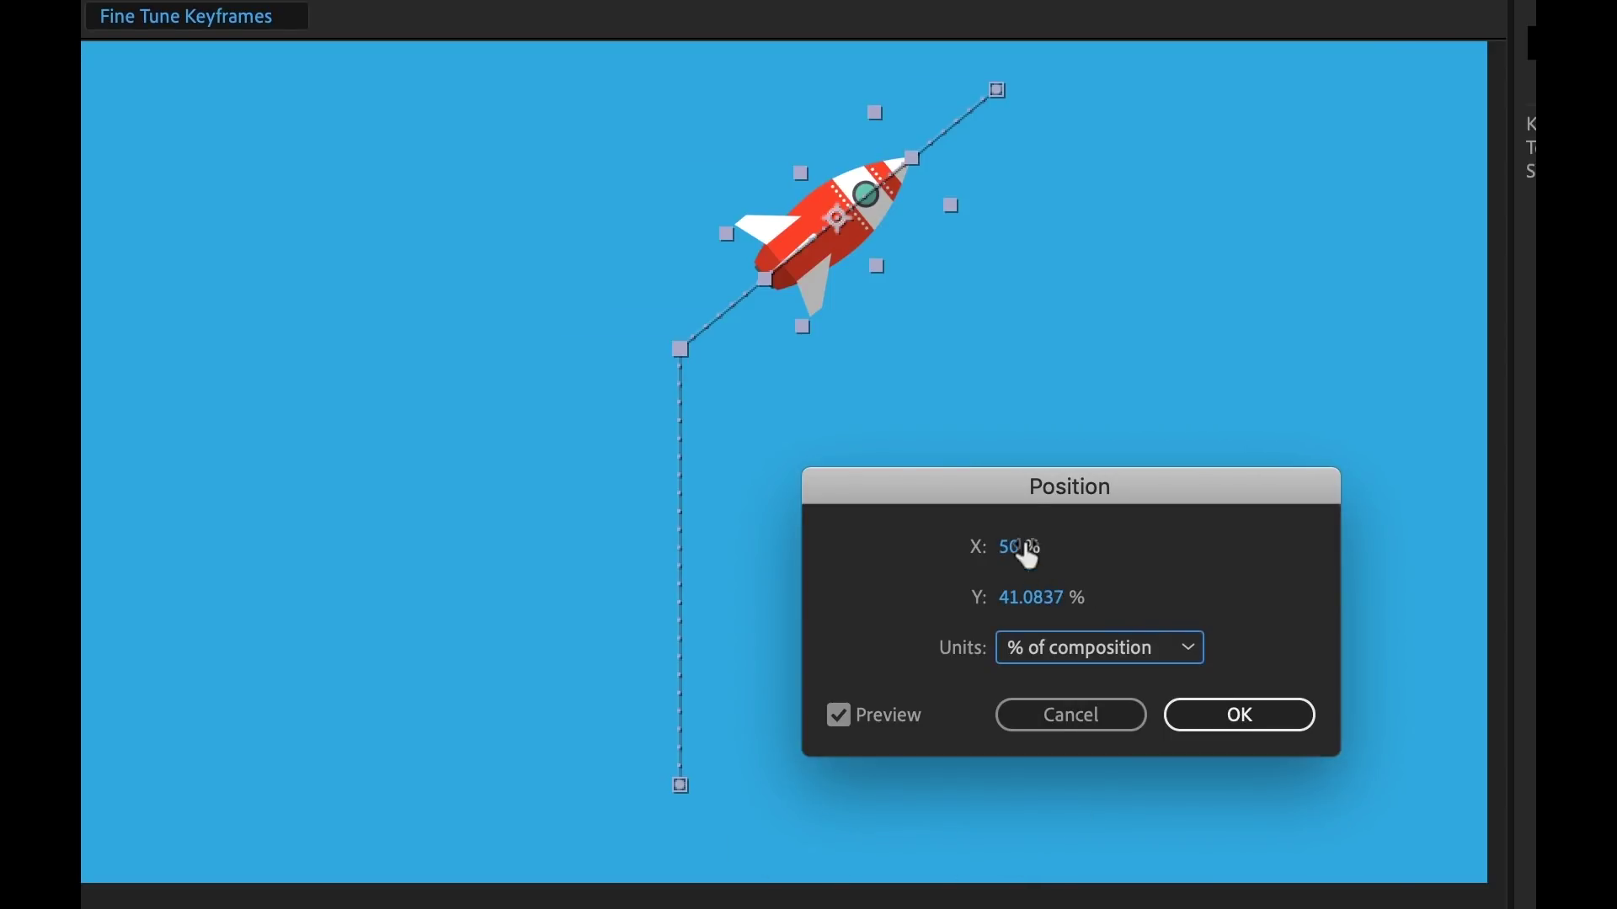
{"action": "left_click_drag", "start_coordinate": [1037, 502], "coordinate": [908, 559]}
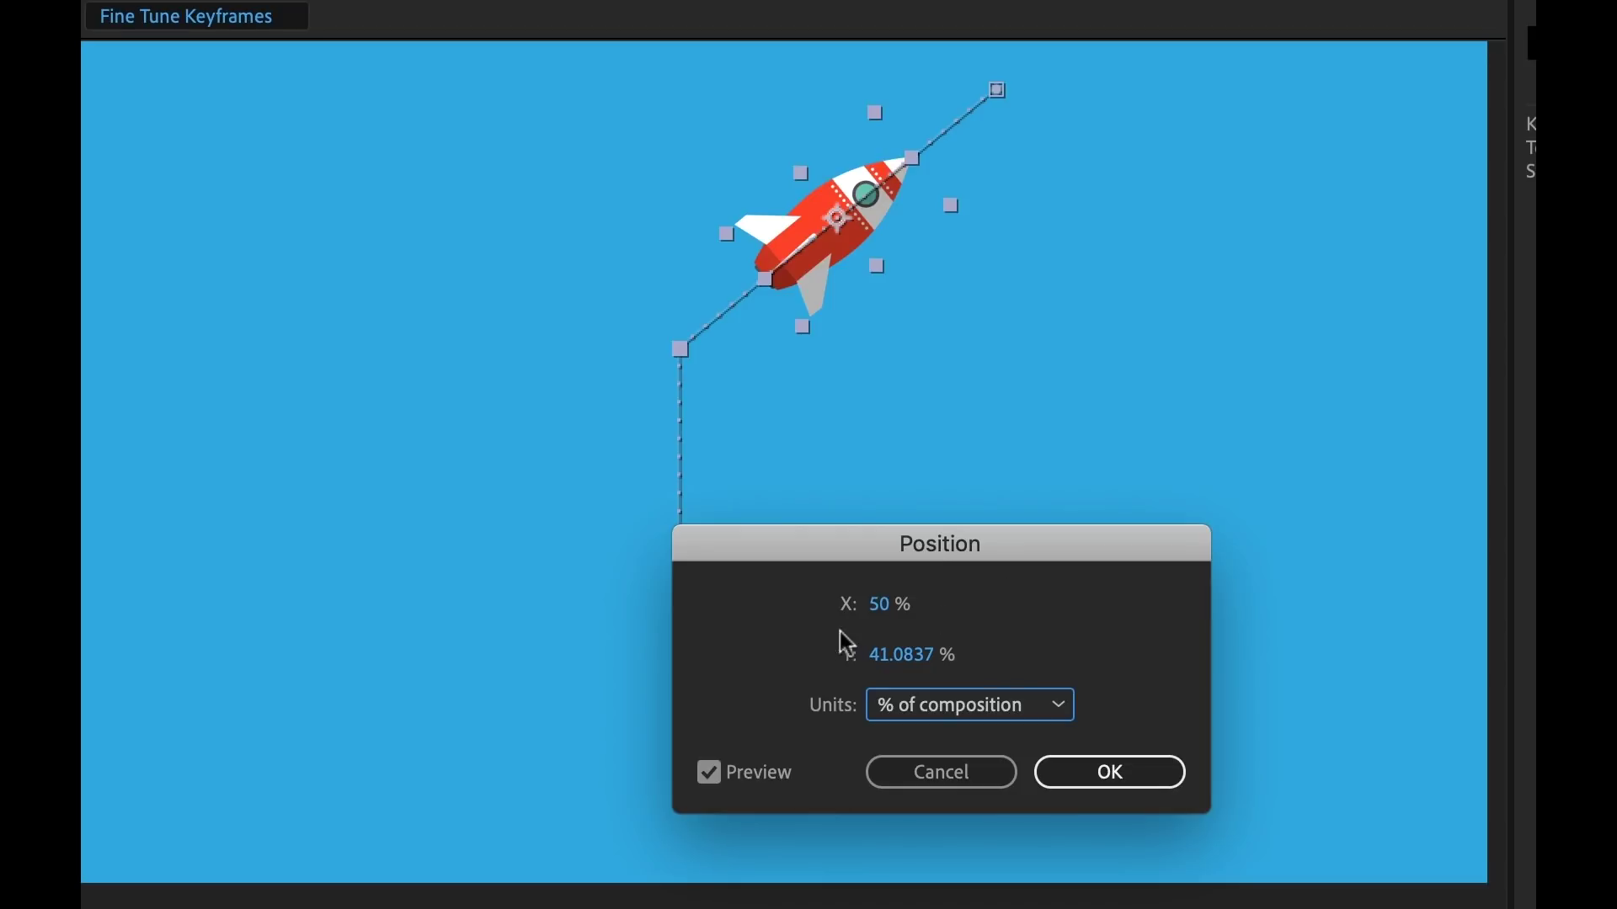
{"action": "left_click_drag", "start_coordinate": [1013, 557], "coordinate": [1112, 560]}
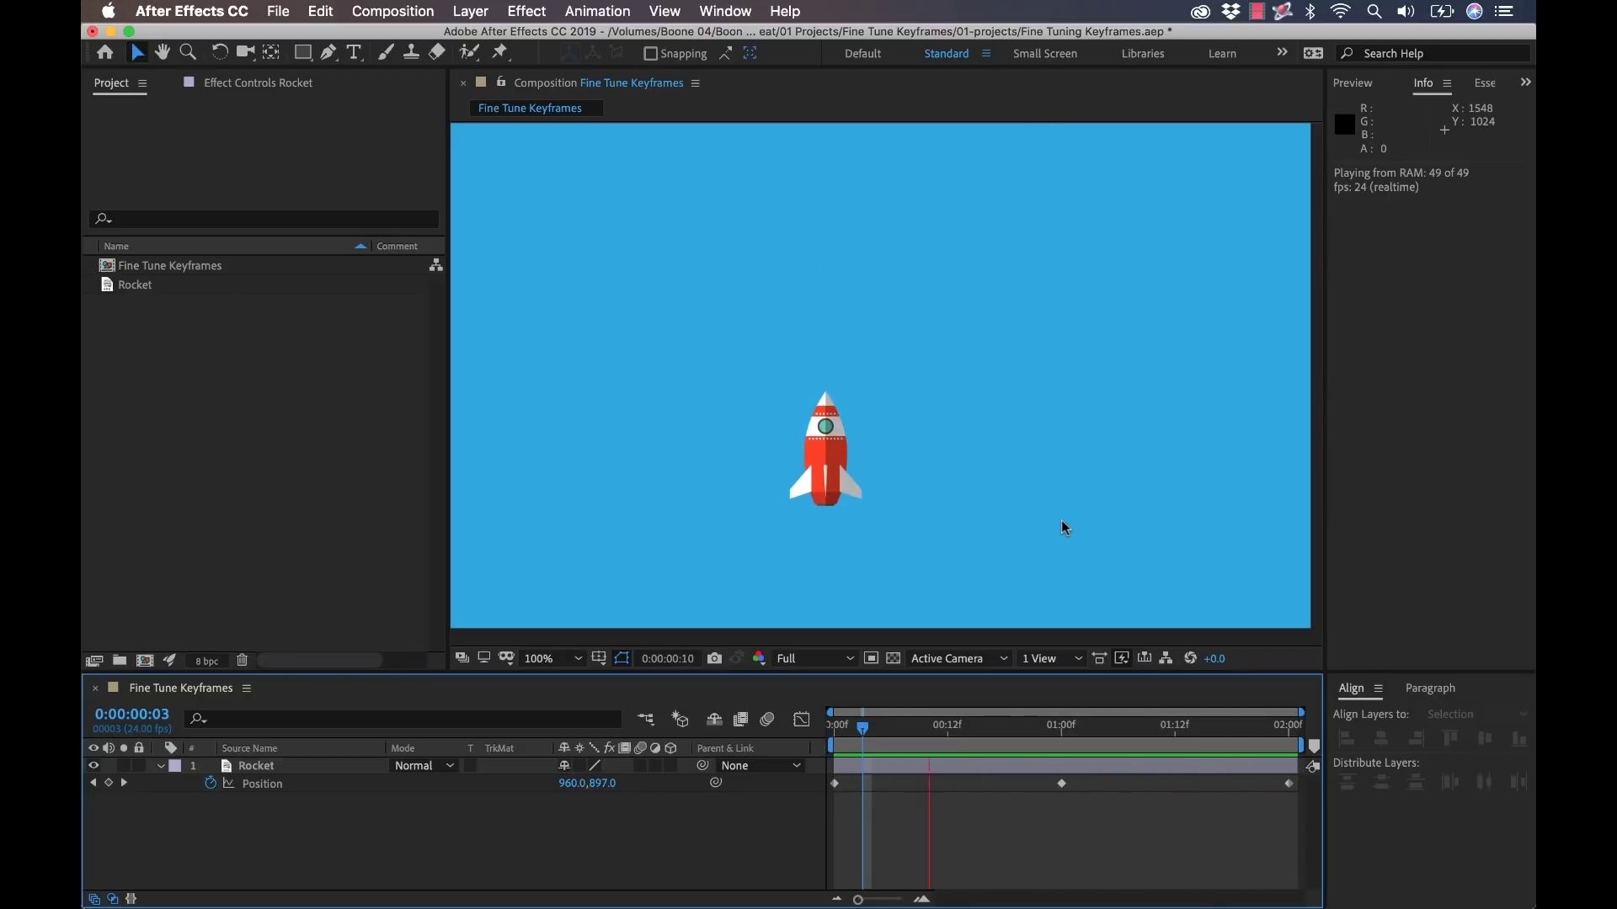
Stop playback and select the Rocket's Position property to highlight its three keyframes.
{"action": "key", "text": "space"}
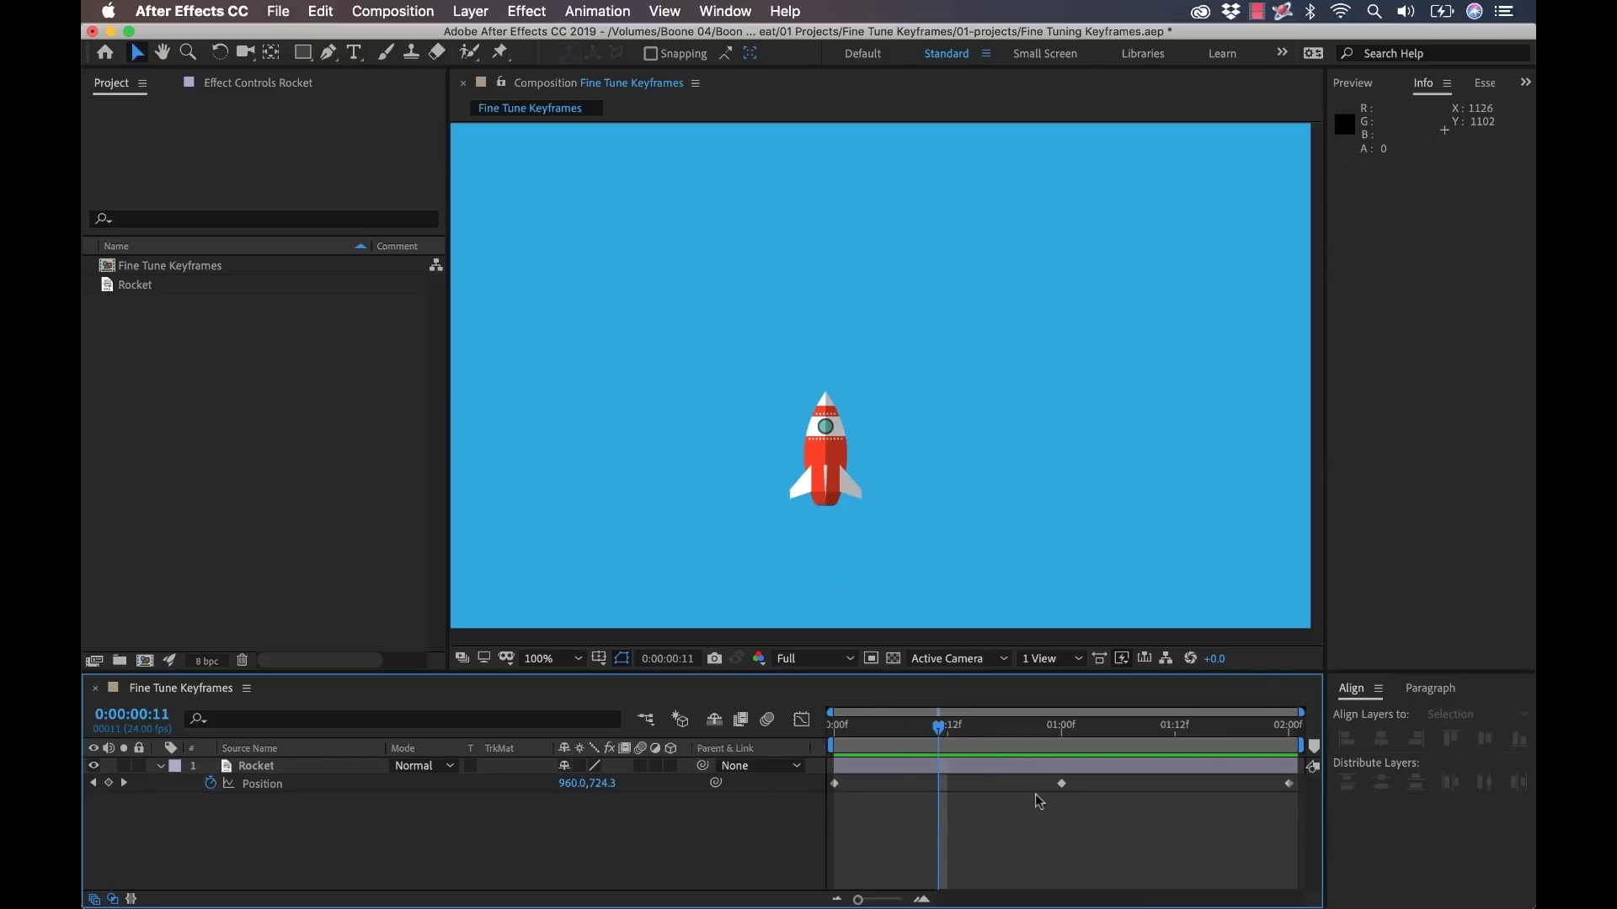
{"action": "left_click", "coordinate": [265, 790]}
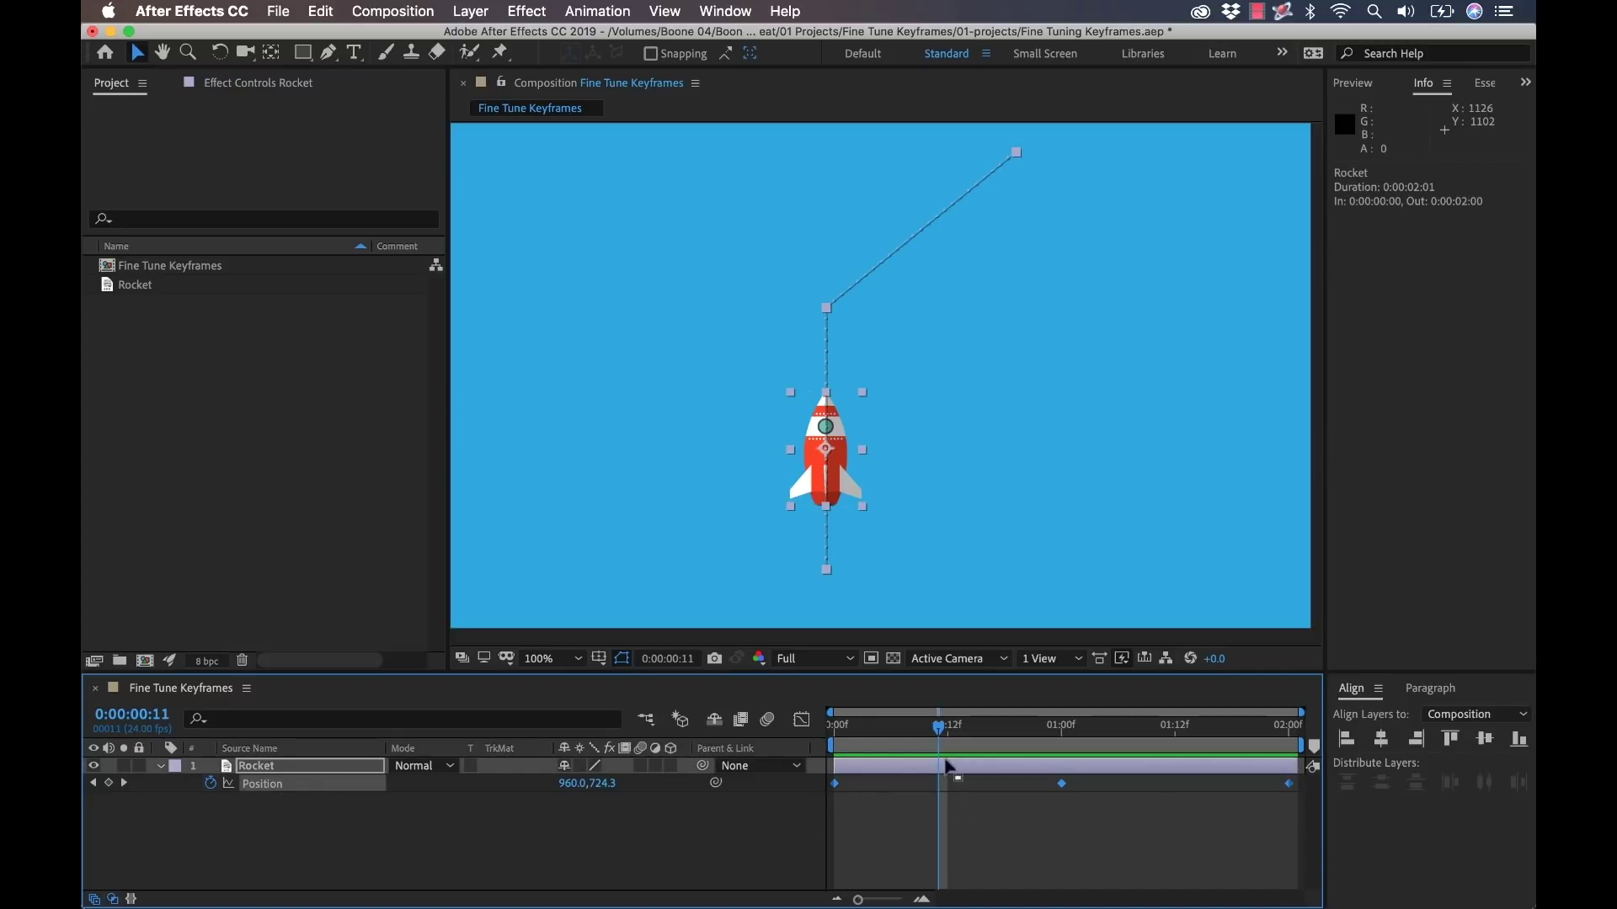
Set Keyframe Interpolation to Bezier temporal and spatial, with Rove Across Time for Position.
{"action": "left_click", "coordinate": [596, 12]}
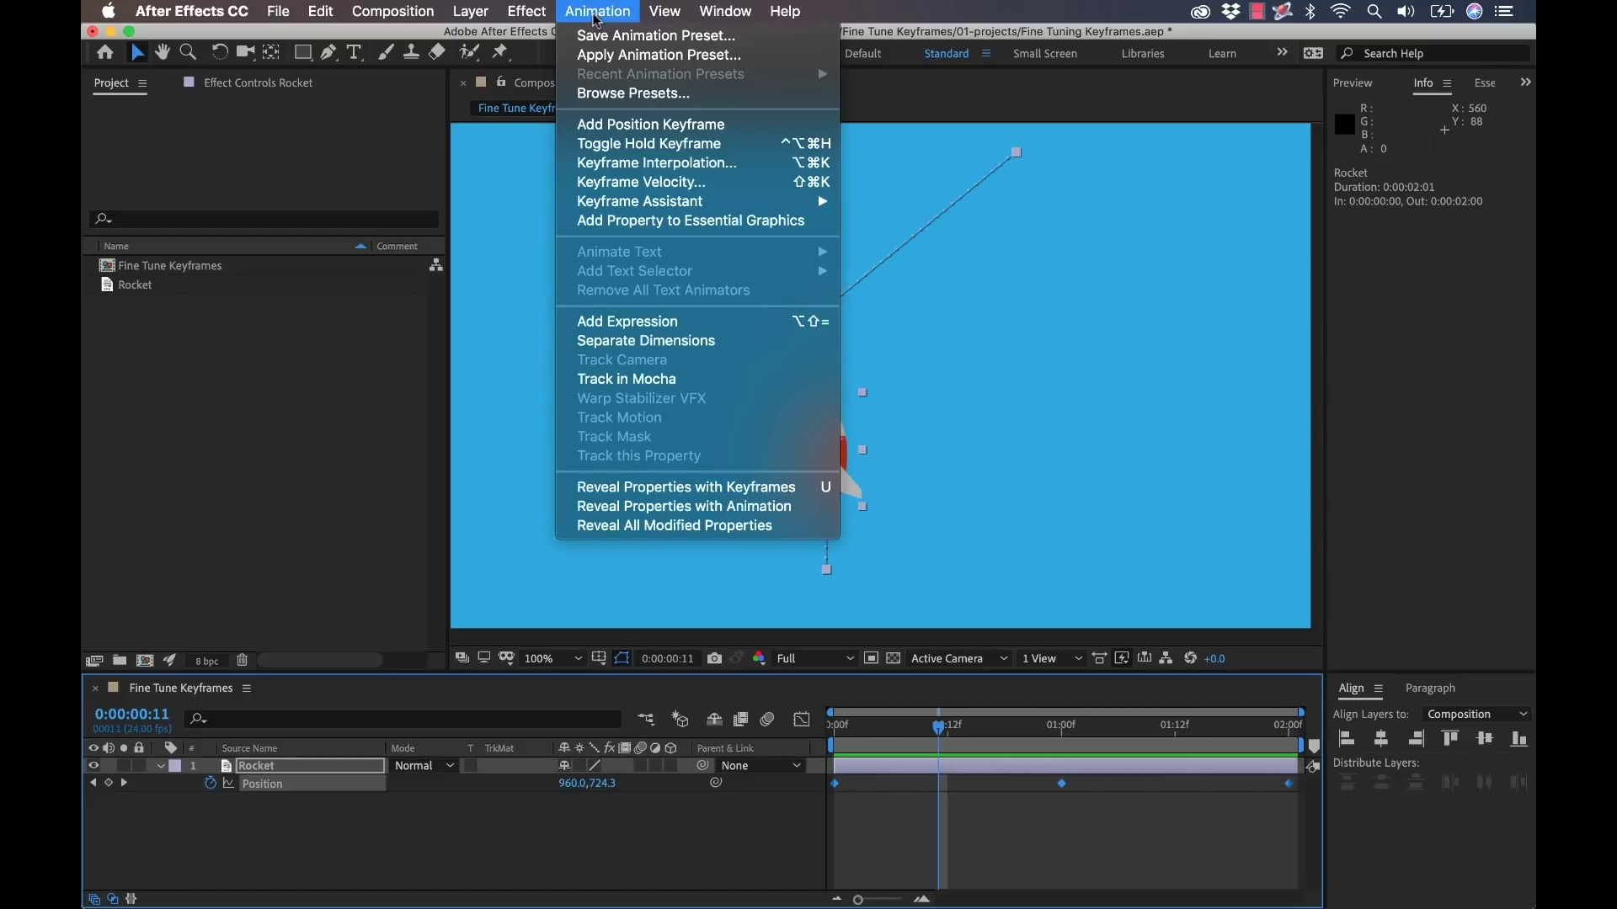
{"action": "left_click", "coordinate": [659, 163]}
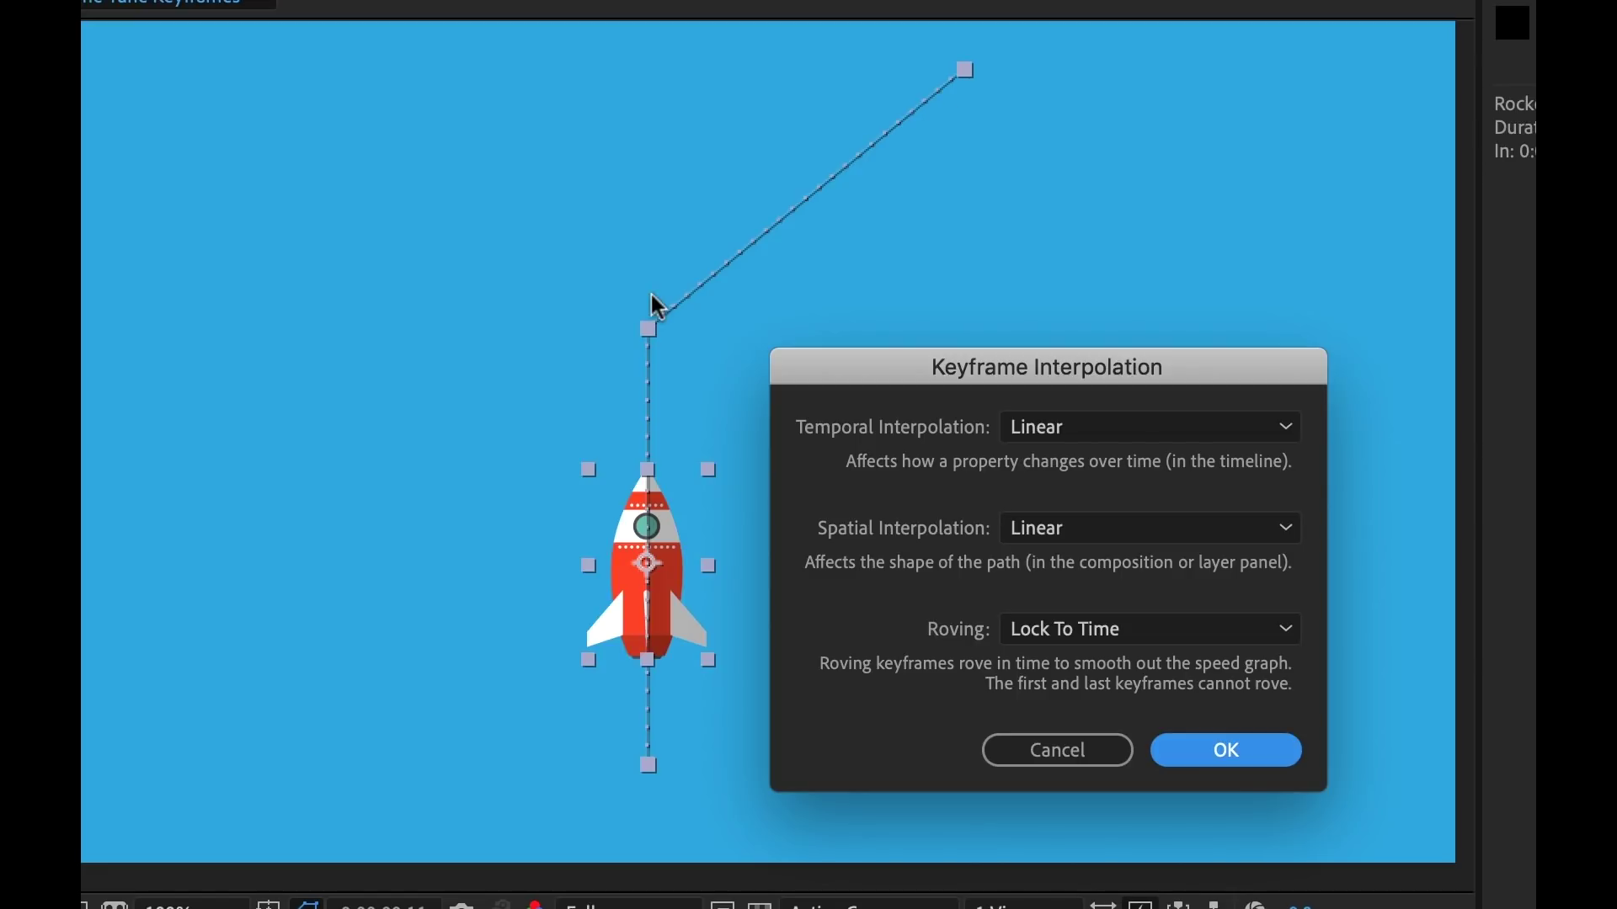
{"action": "left_click", "coordinate": [1057, 430]}
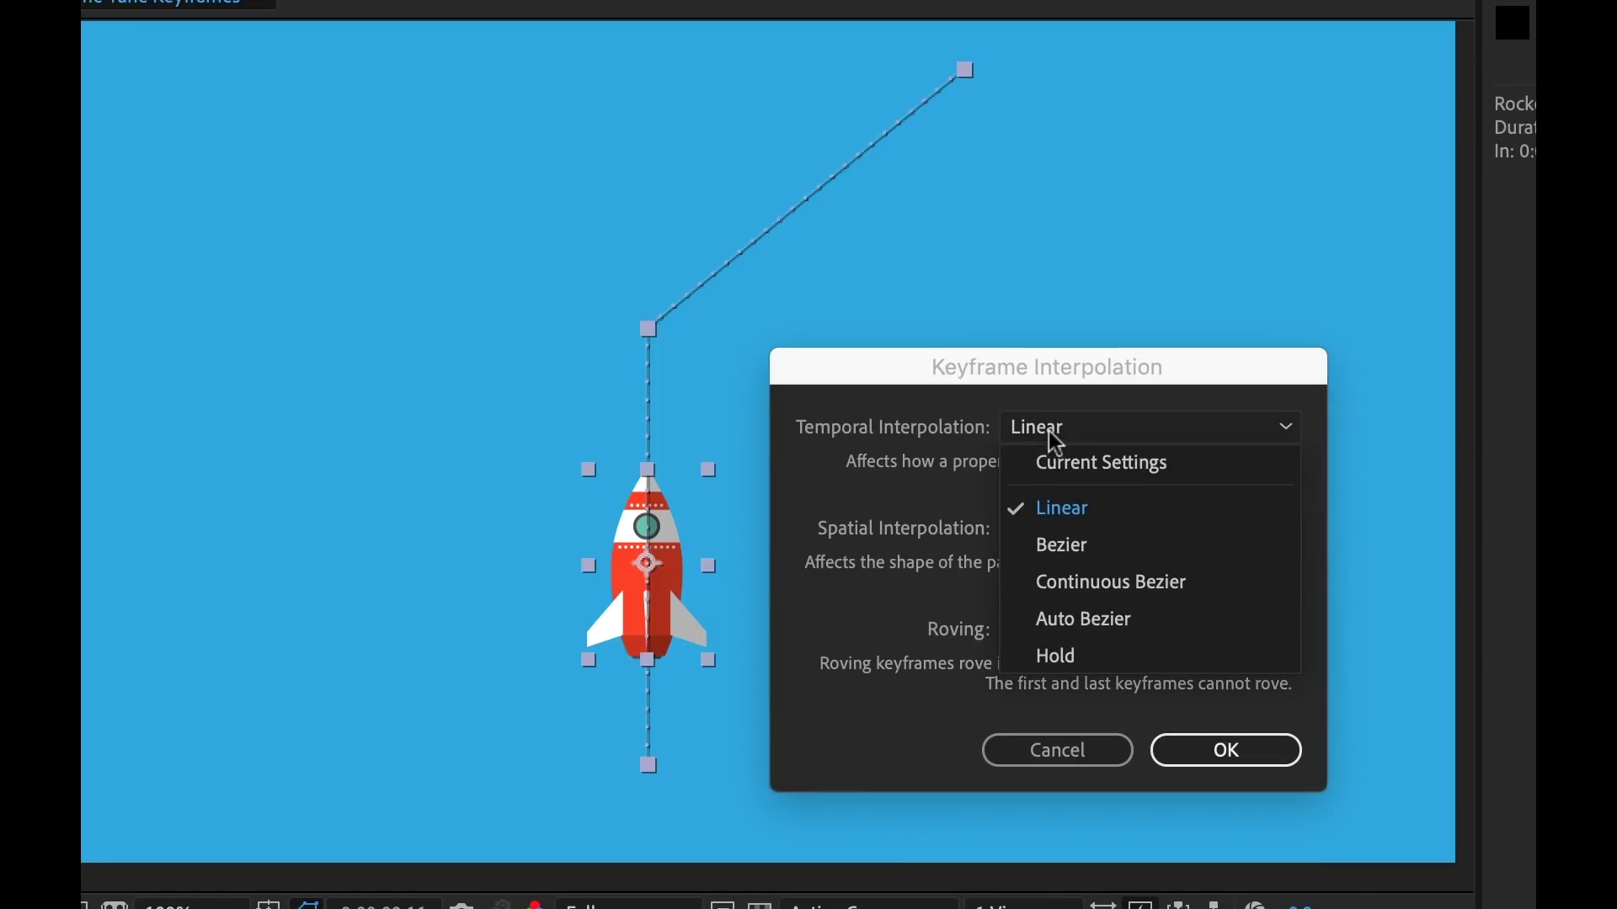
{"action": "left_click", "coordinate": [1200, 551]}
{"action": "left_click", "coordinate": [1080, 527]}
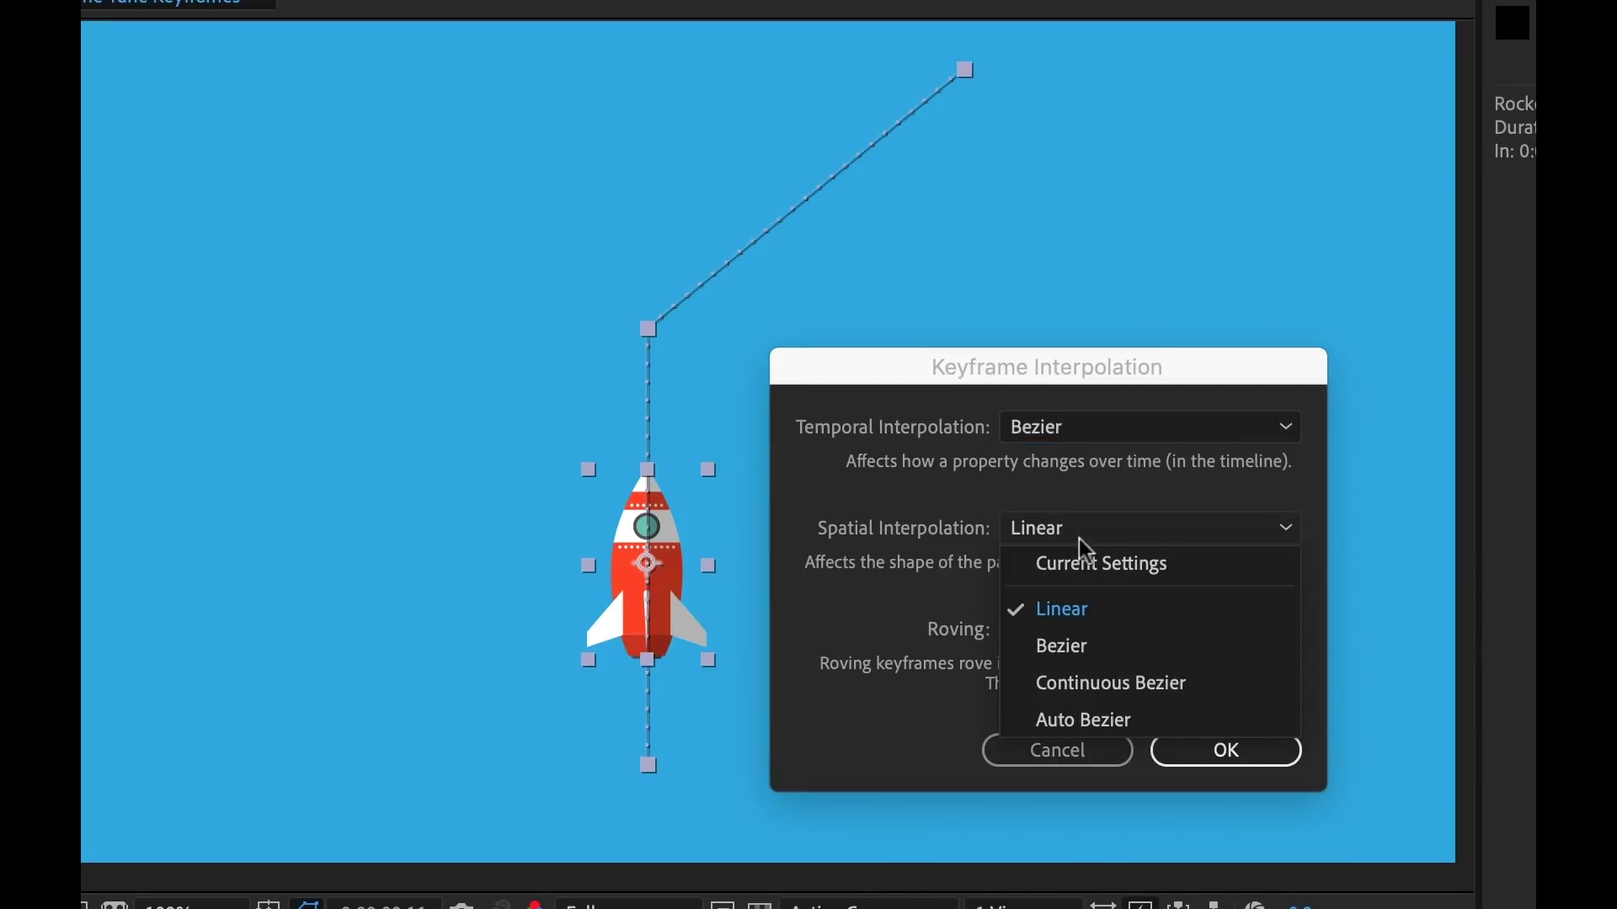
{"action": "left_click", "coordinate": [1096, 649]}
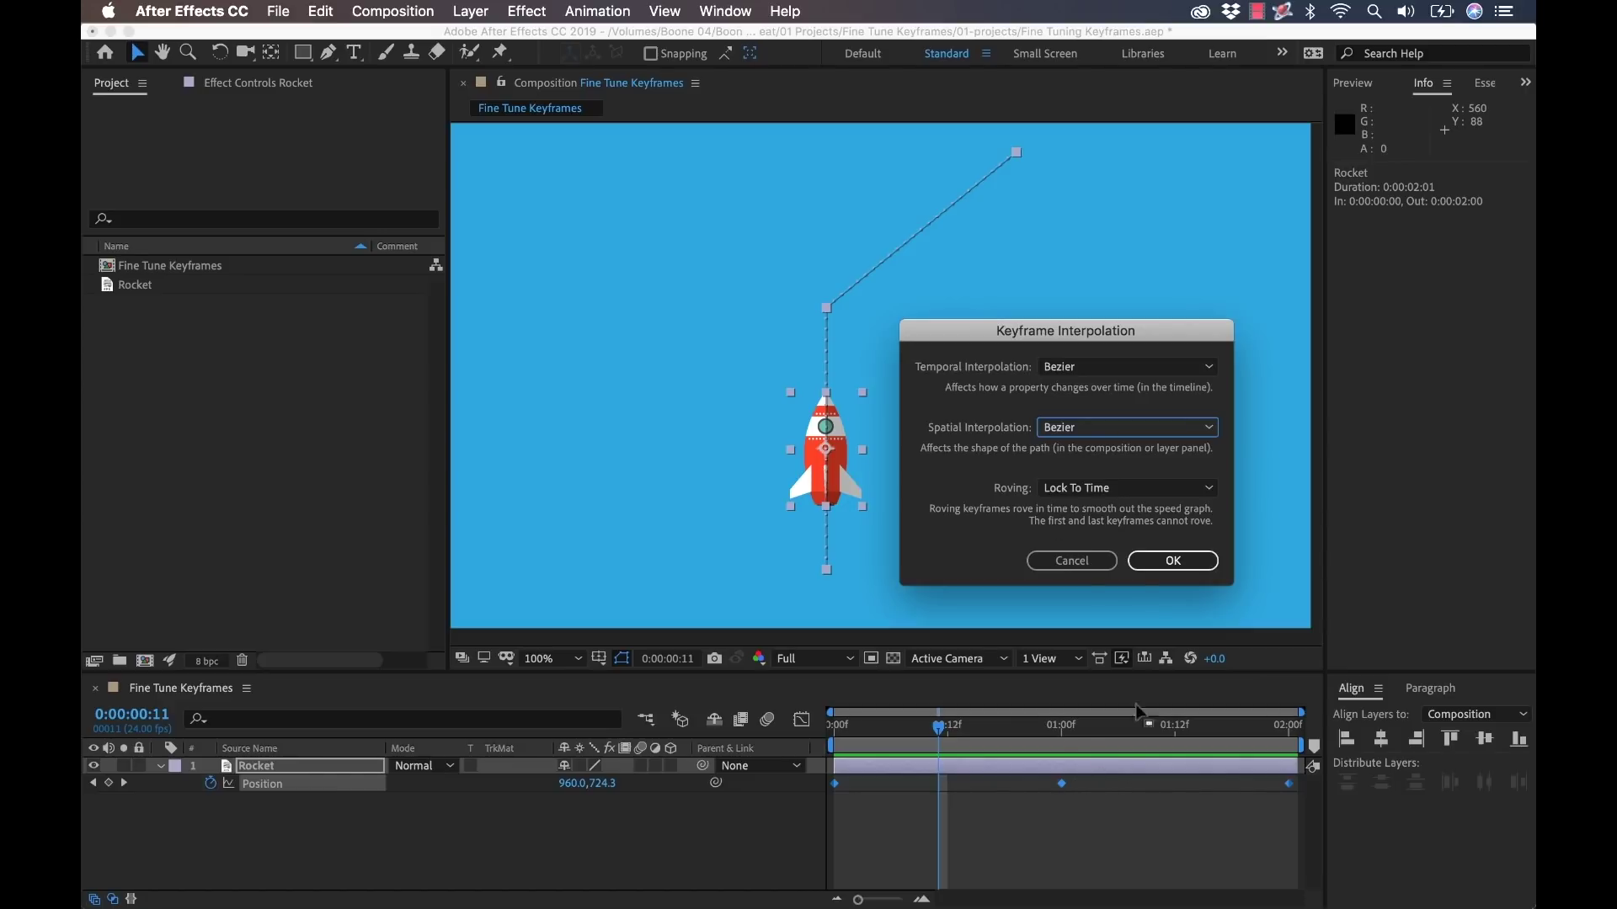
{"action": "left_click", "coordinate": [1102, 497]}
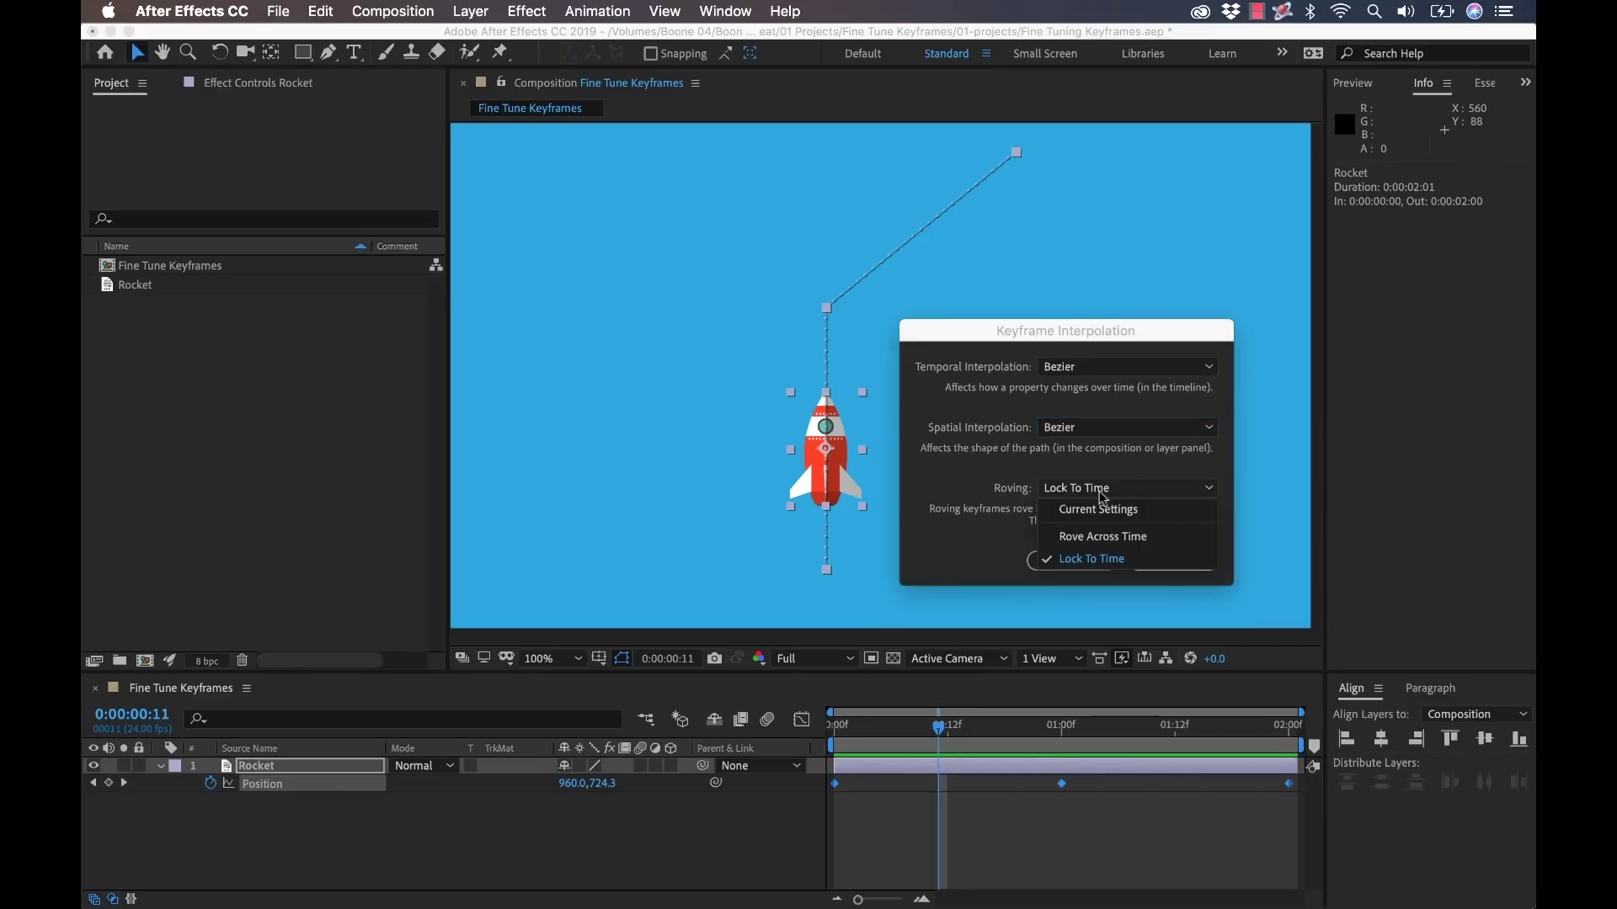
{"action": "left_click", "coordinate": [1079, 537]}
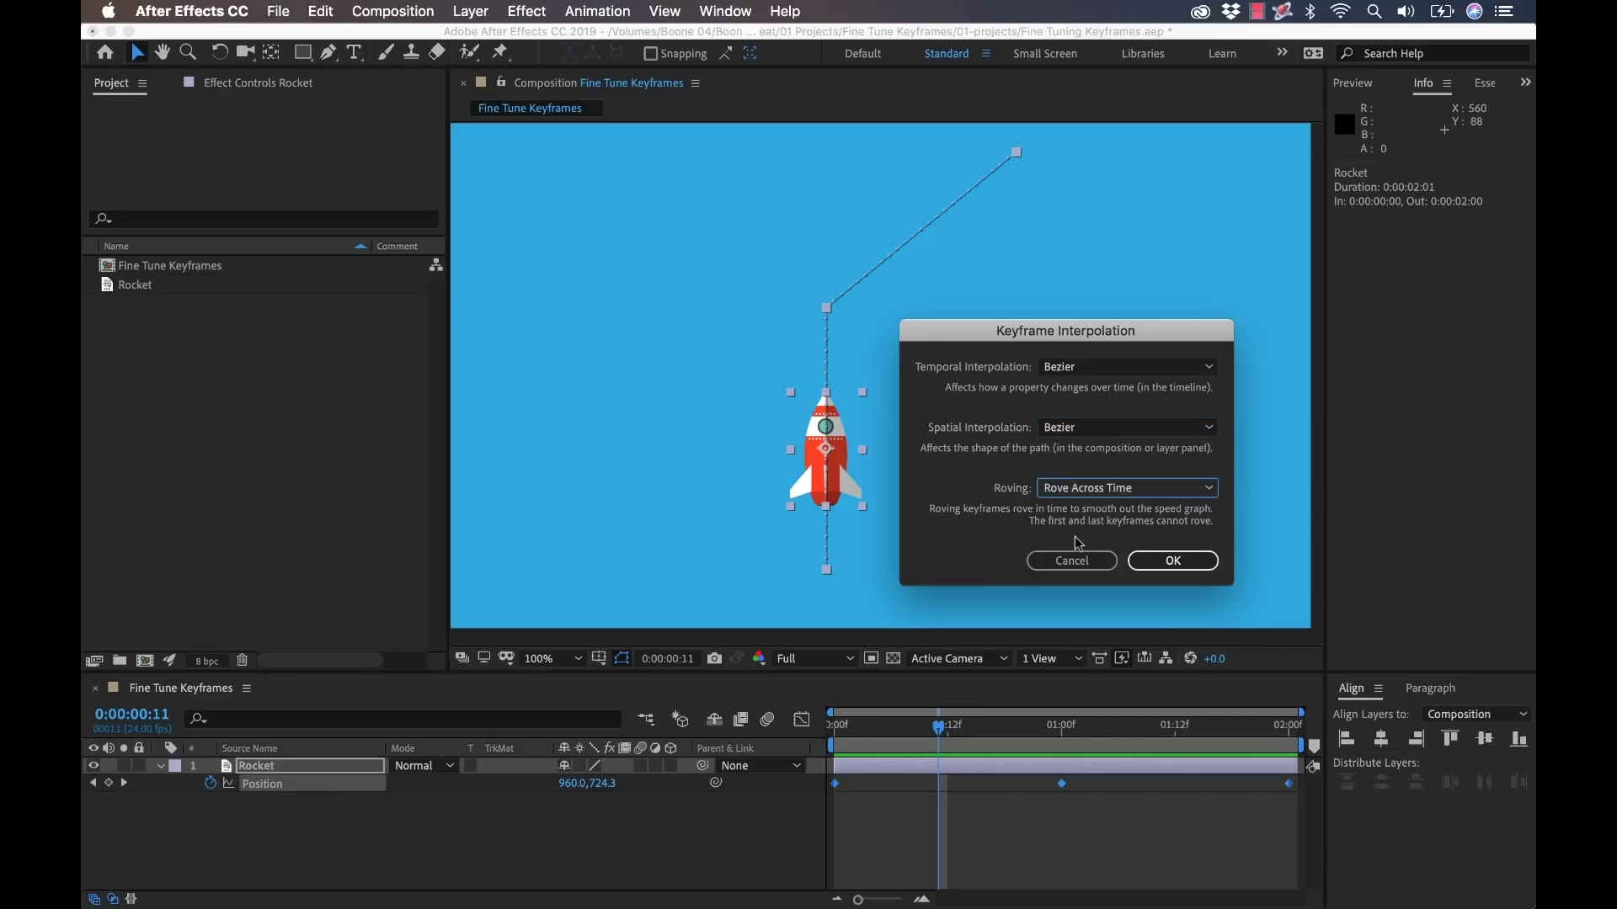
{"action": "left_click", "coordinate": [1157, 562]}
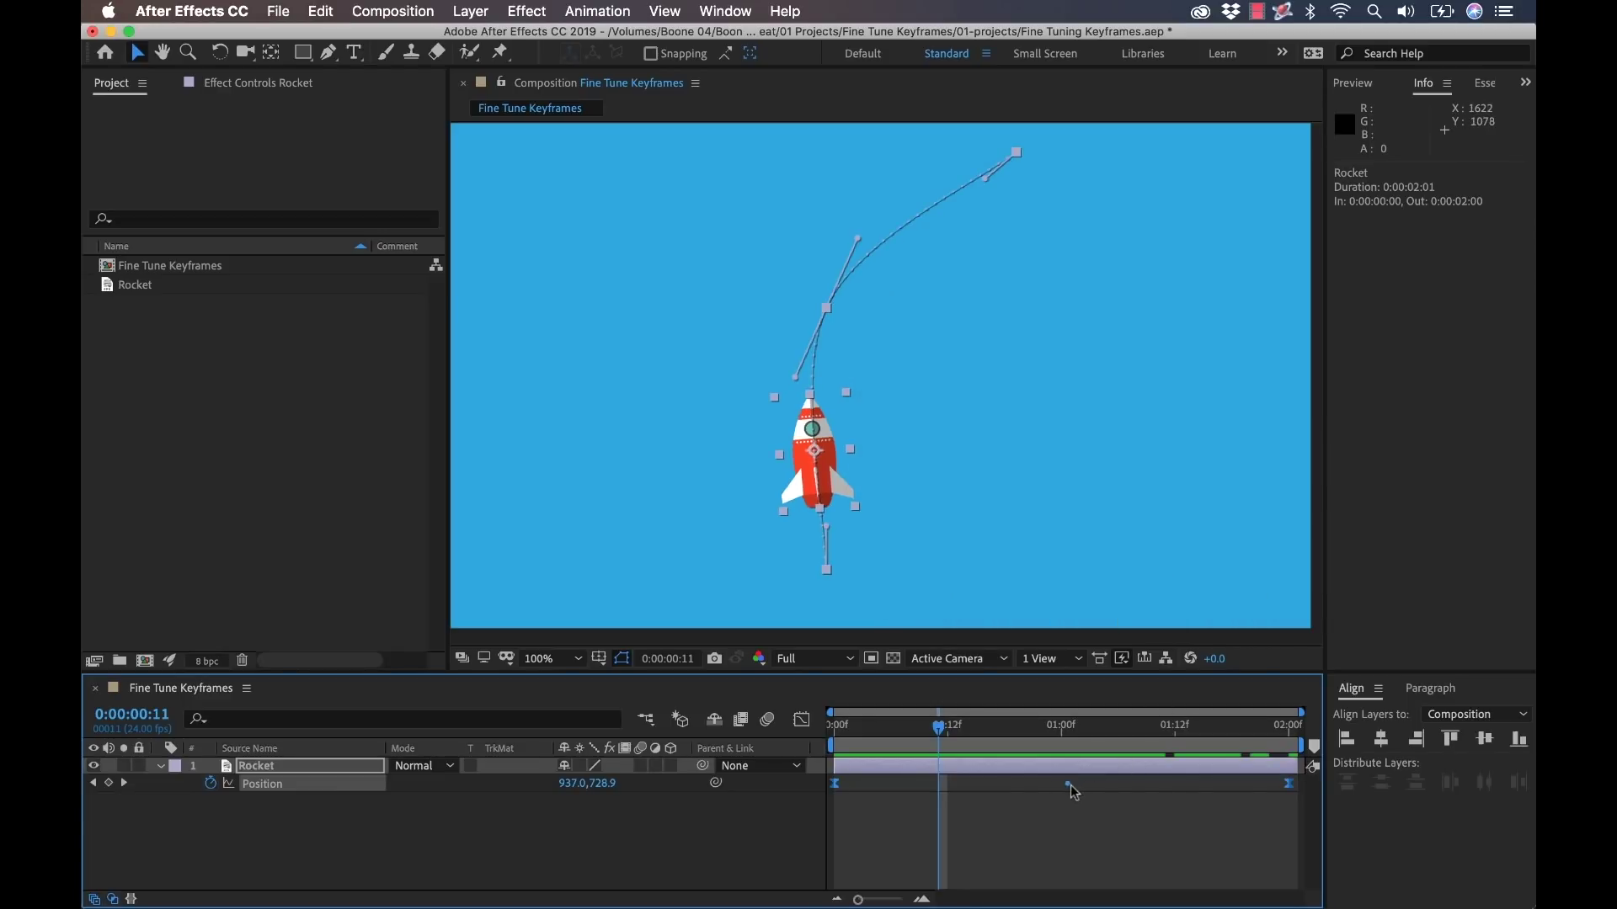
Deselect the layer, then drag the last and a middle Position keyframe to retime the launch.
{"action": "left_click", "coordinate": [1129, 816]}
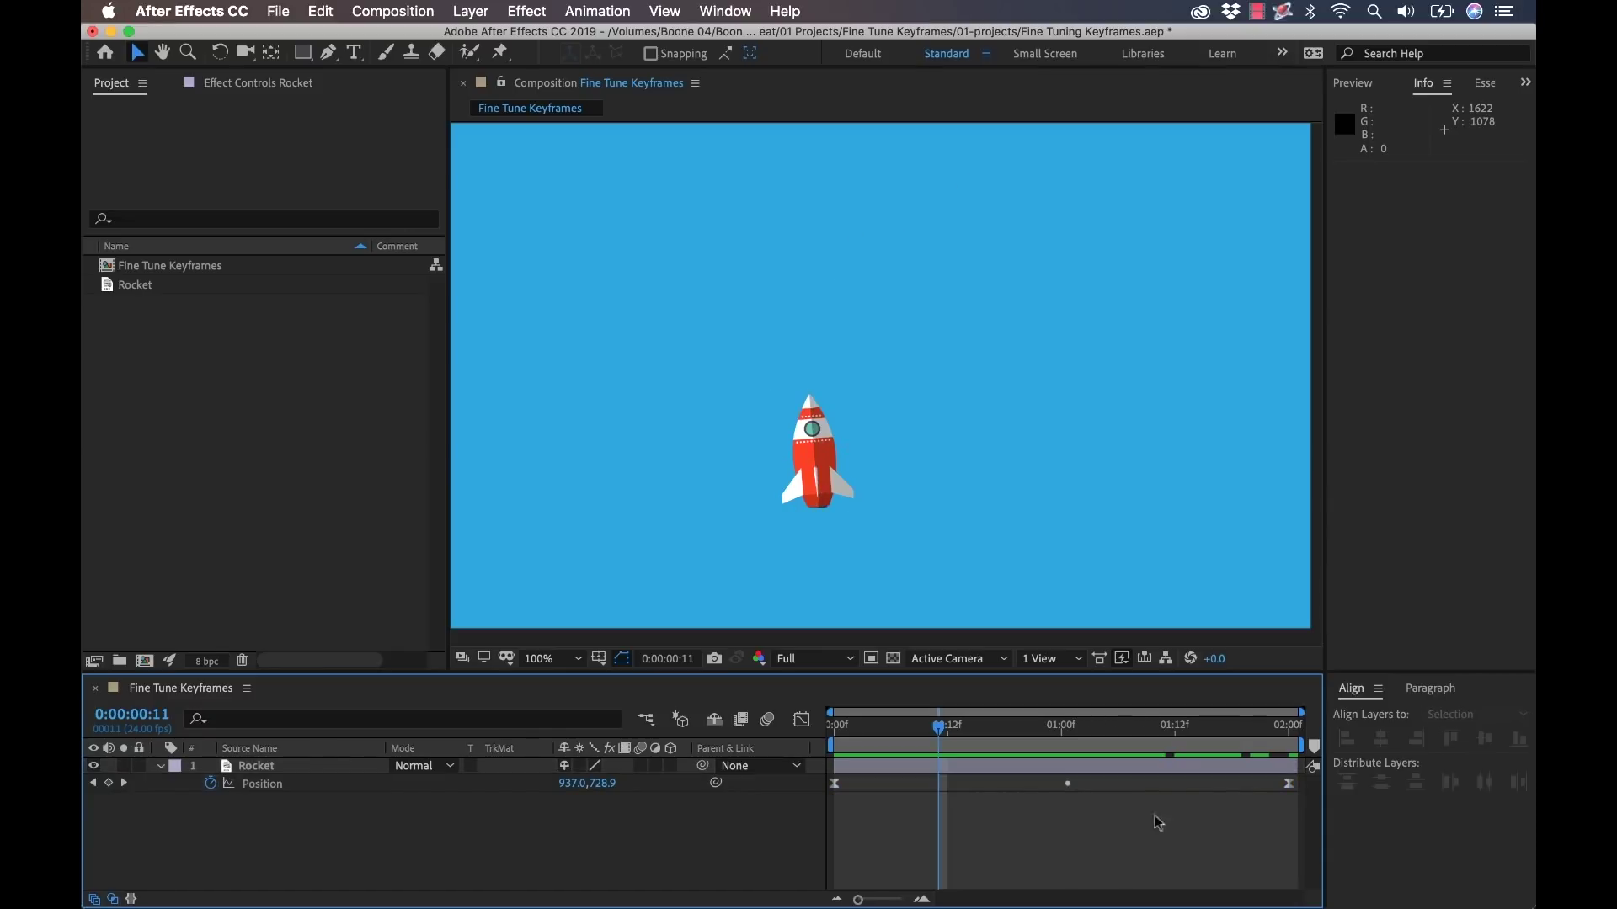
{"action": "mouse_move", "coordinate": [1291, 789]}
{"action": "left_mouse_down"}
{"action": "mouse_move", "coordinate": [1024, 782]}
{"action": "mouse_move", "coordinate": [1298, 790]}
{"action": "left_mouse_up"}
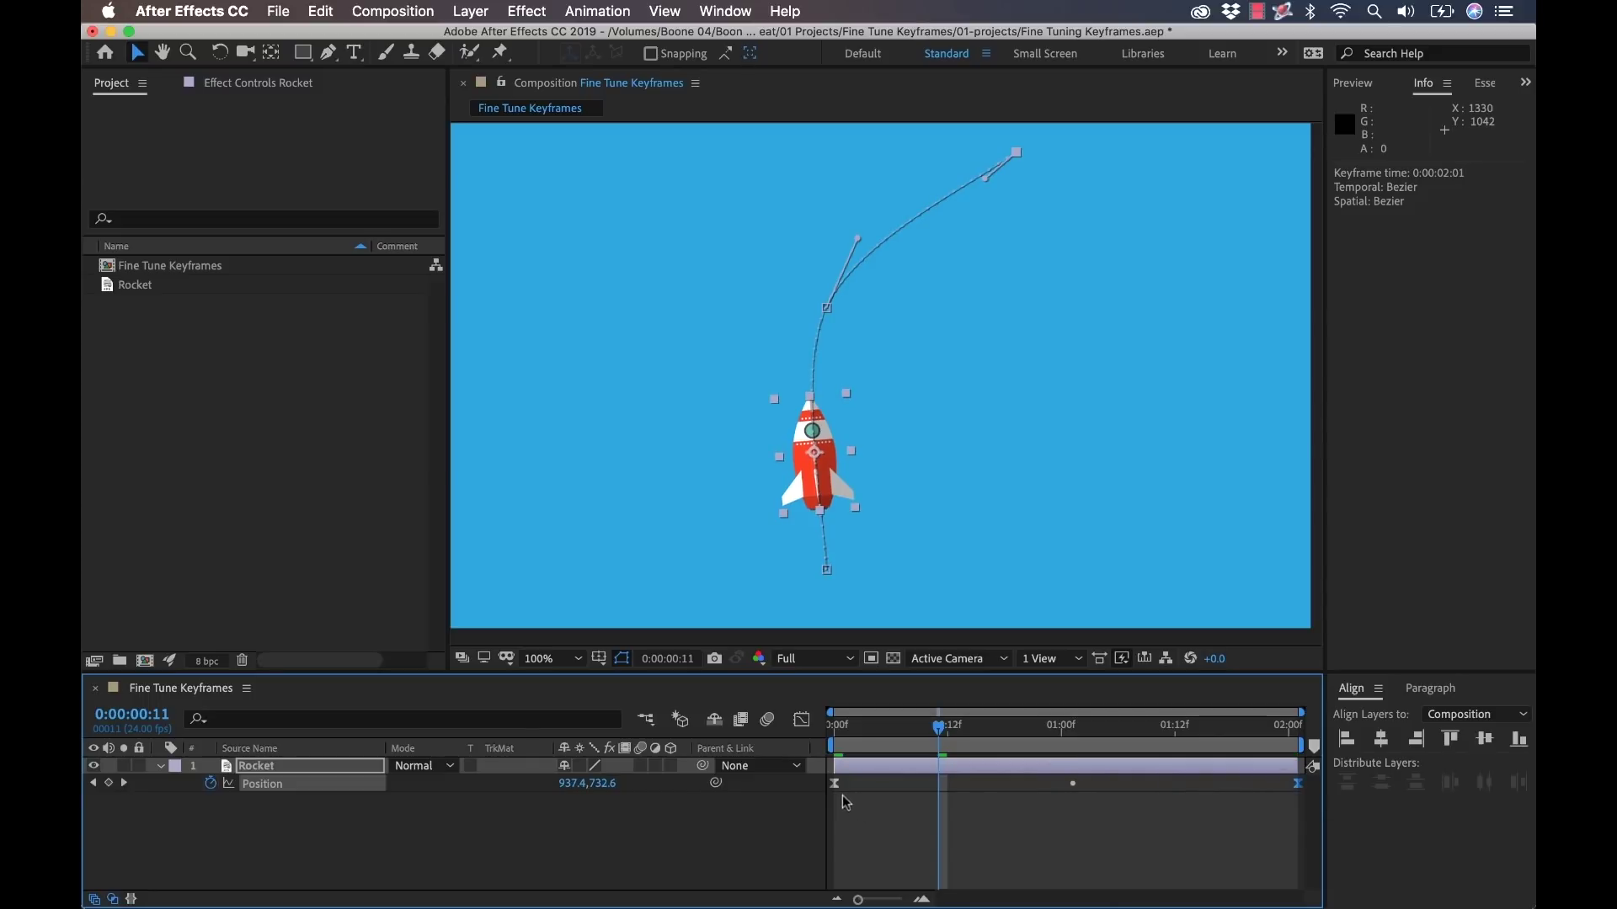
{"action": "mouse_move", "coordinate": [834, 784]}
{"action": "left_mouse_down"}
{"action": "mouse_move", "coordinate": [1045, 785]}
{"action": "mouse_move", "coordinate": [835, 784]}
{"action": "left_mouse_up"}
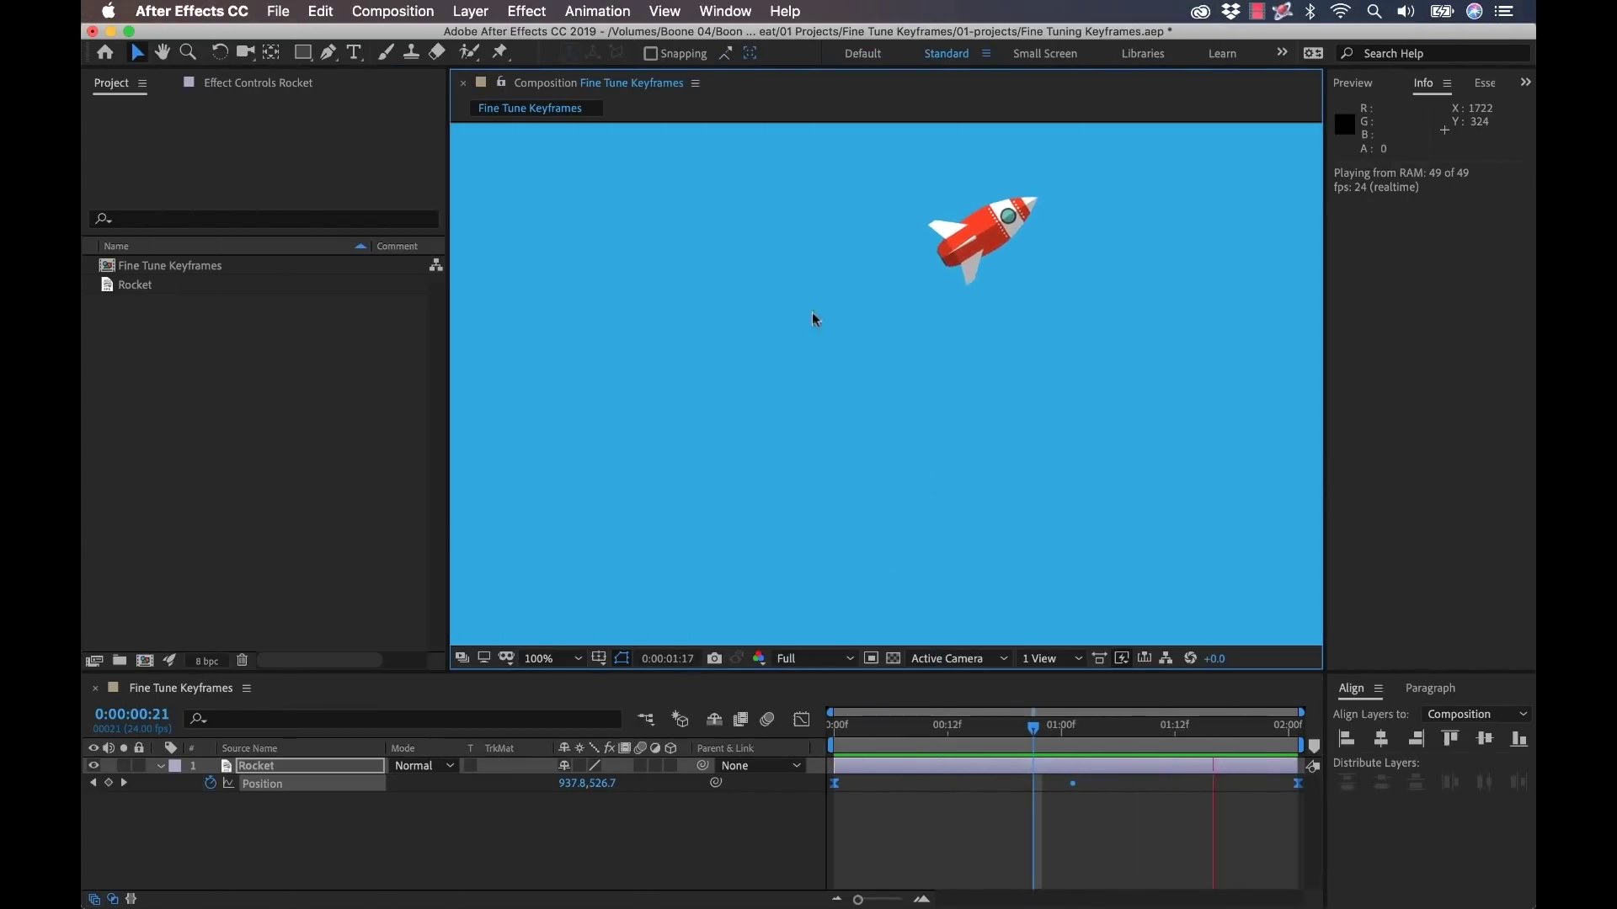
Stop the preview and change the Rocket layer's label colour from Lavender to Red.
{"action": "key", "text": "space"}
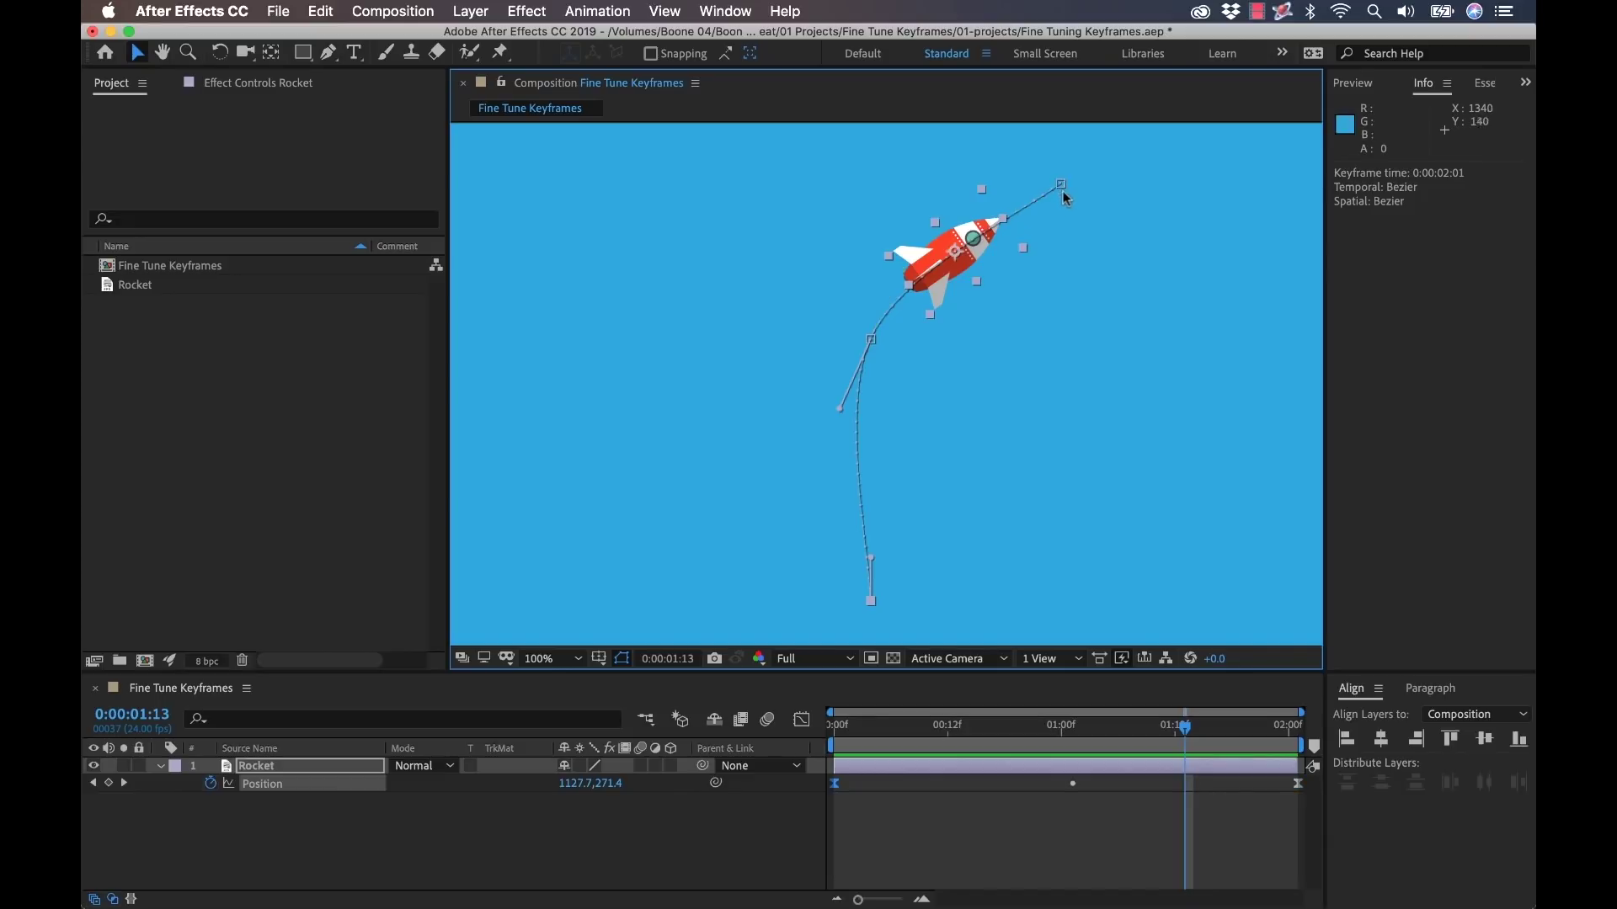
{"action": "left_click", "coordinate": [871, 602]}
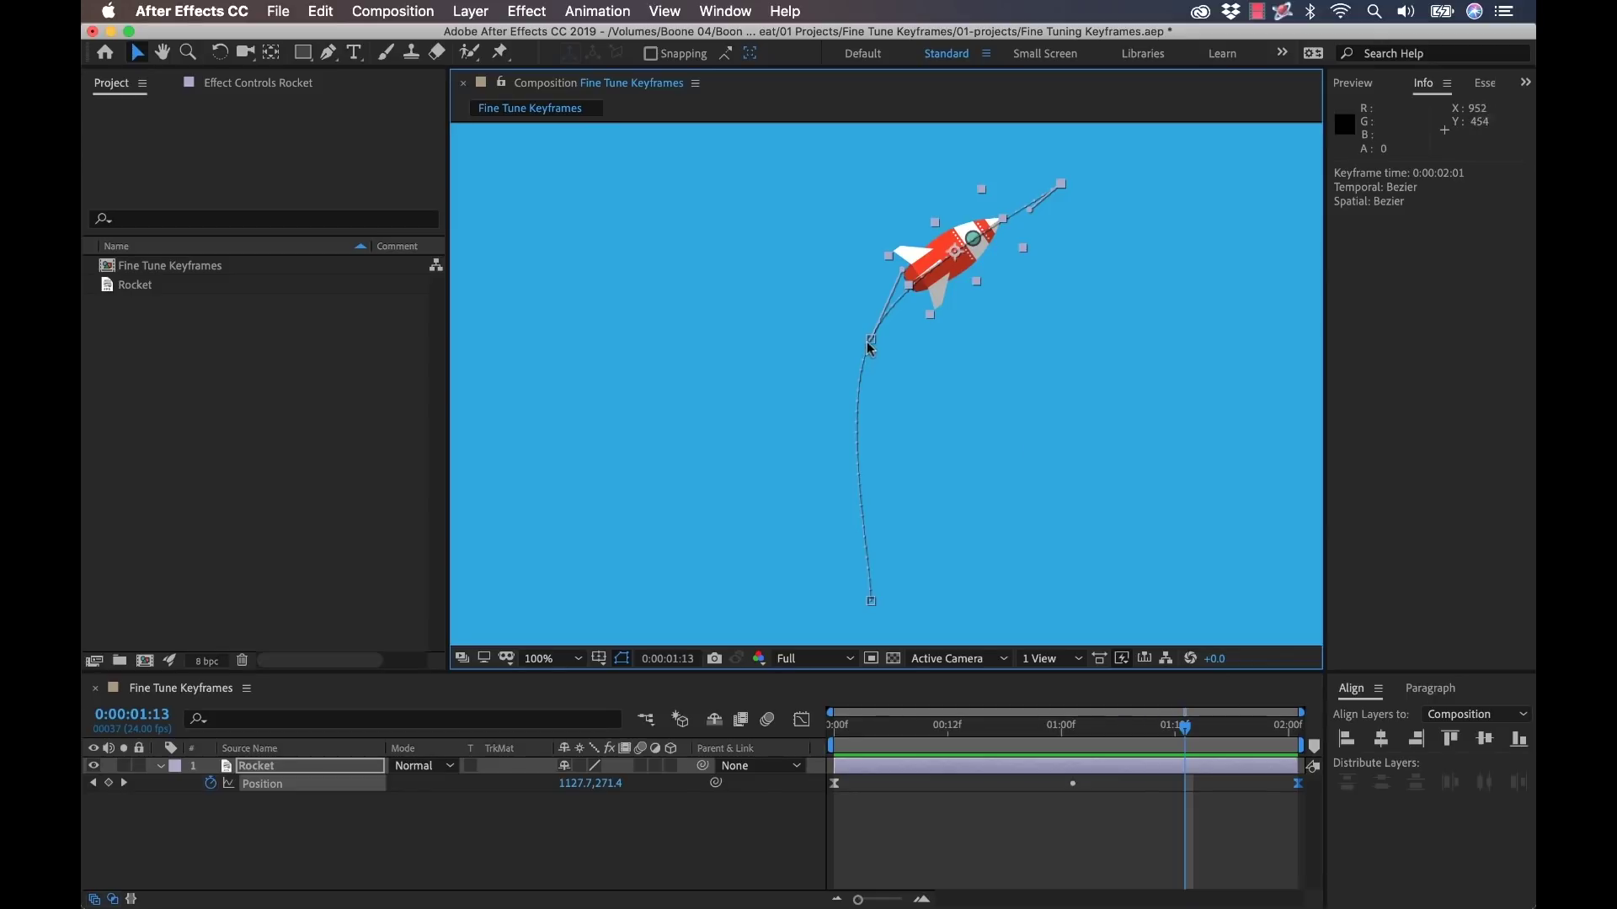
{"action": "left_click", "coordinate": [175, 766]}
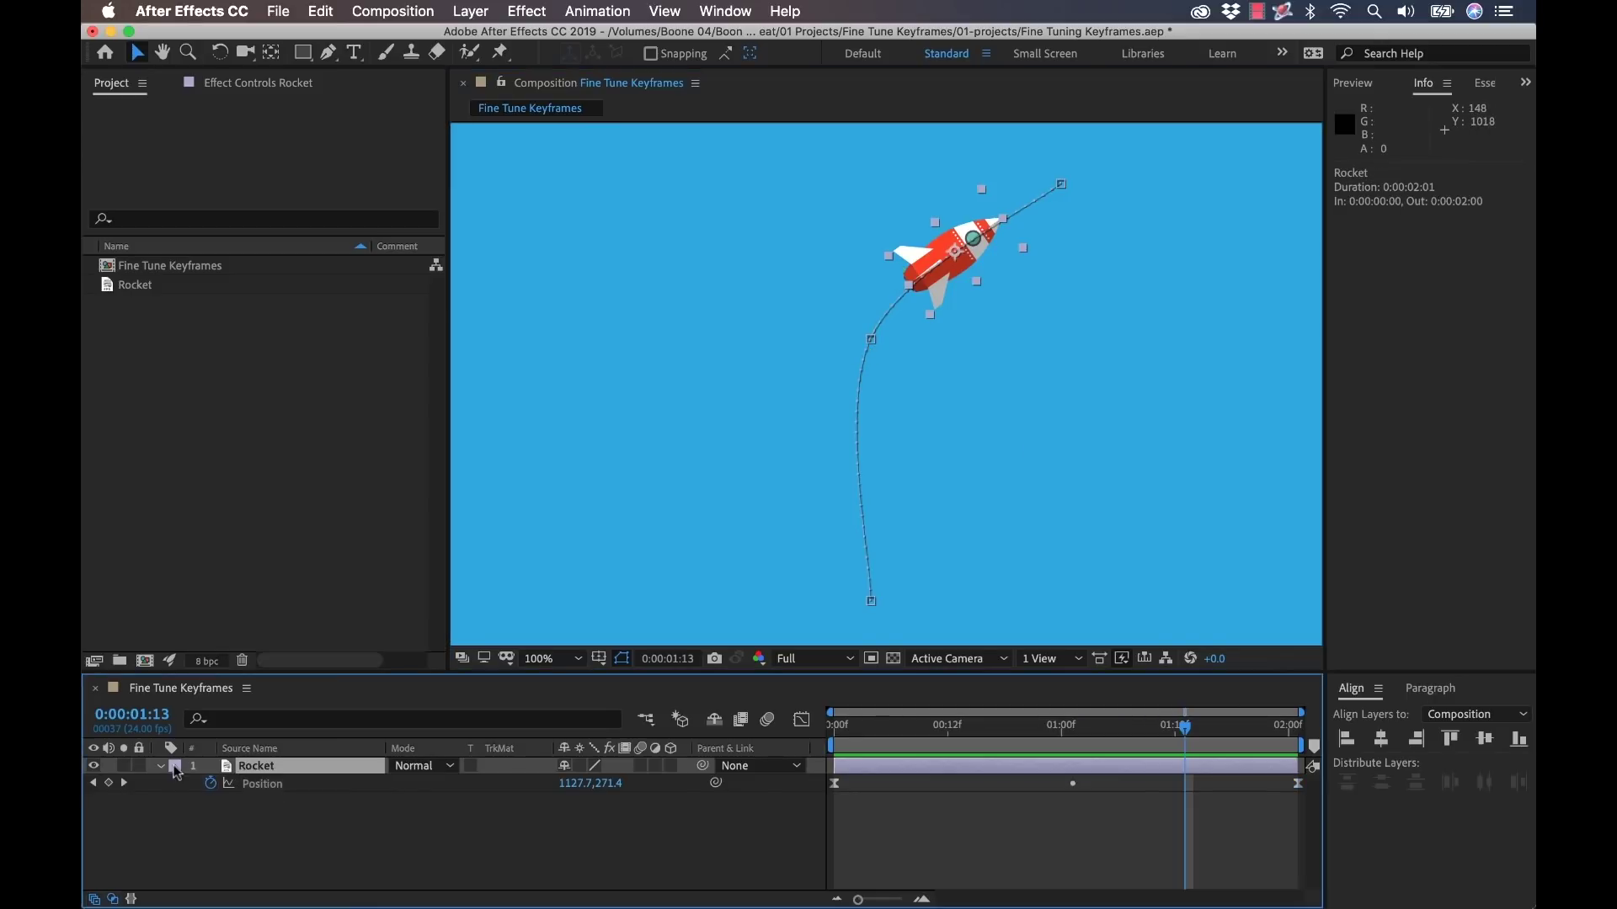
{"action": "left_click", "coordinate": [196, 603]}
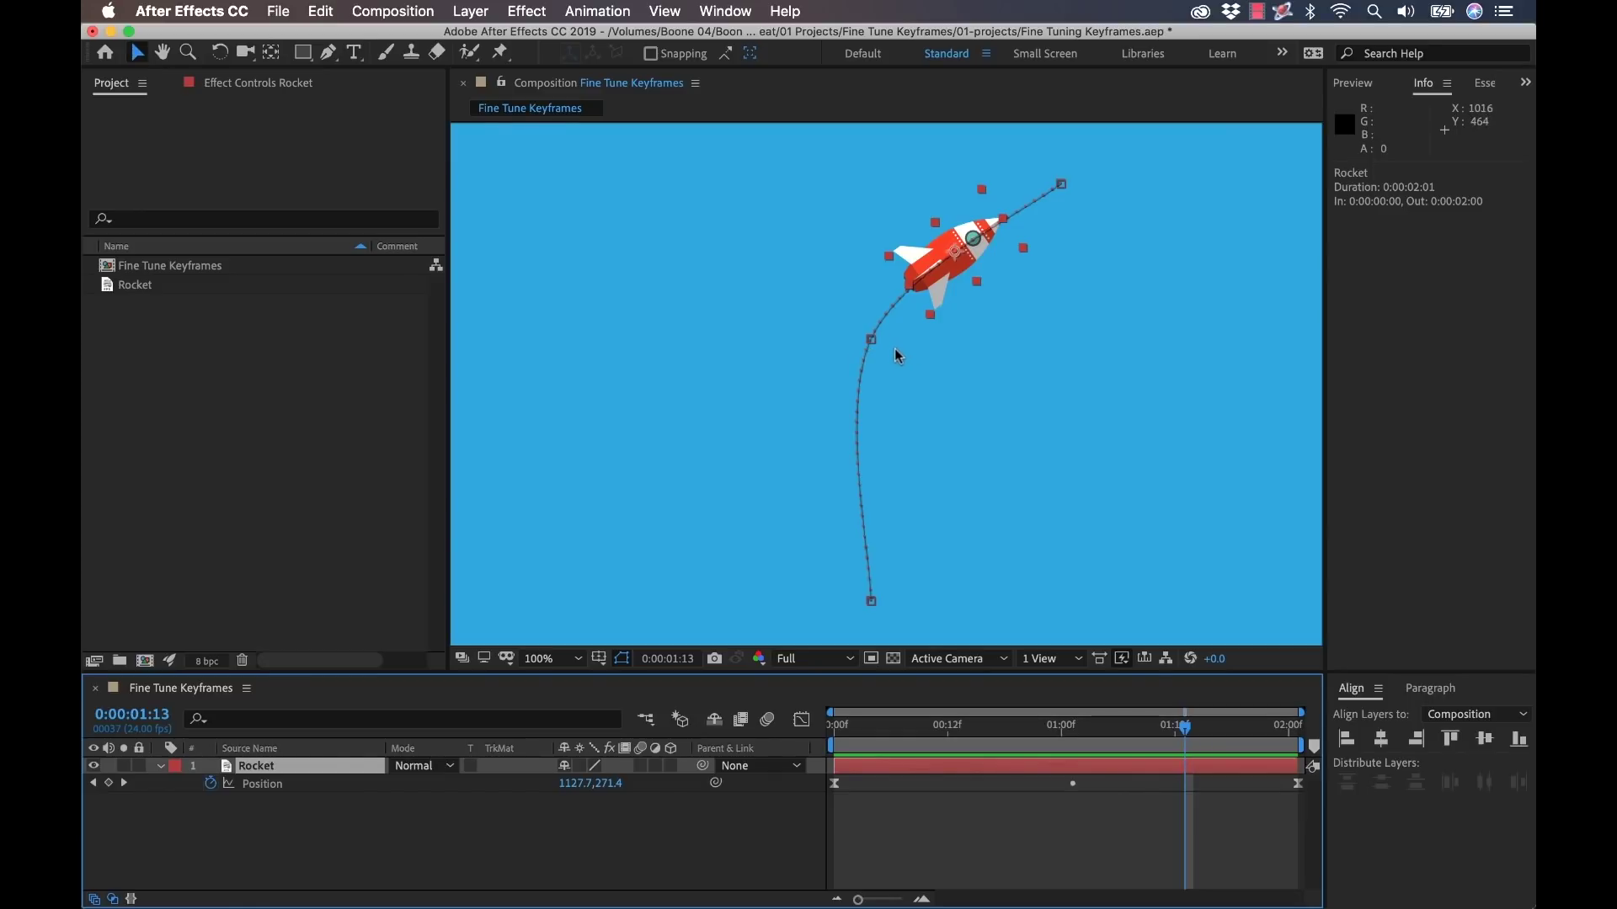
Drag the last motion-path keyframe to 1562, -194.3 above the frame and preview the flight.
{"action": "scroll", "coordinate": [1111, 260], "scroll_direction": "right", "scroll_amount": 3}
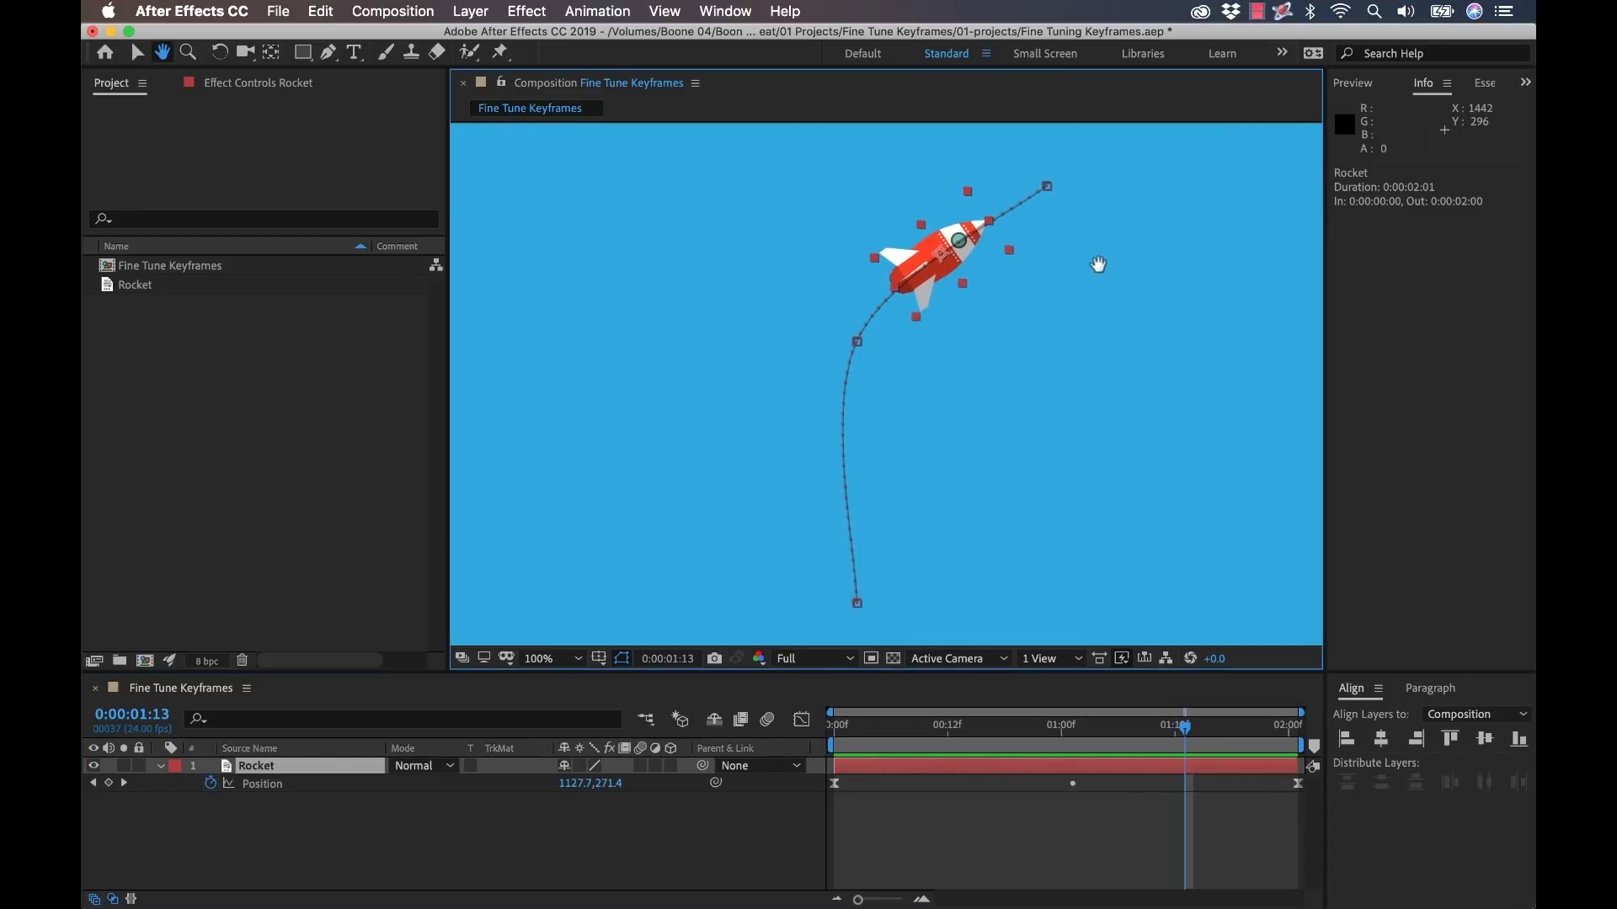
{"action": "left_click", "coordinate": [1023, 176]}
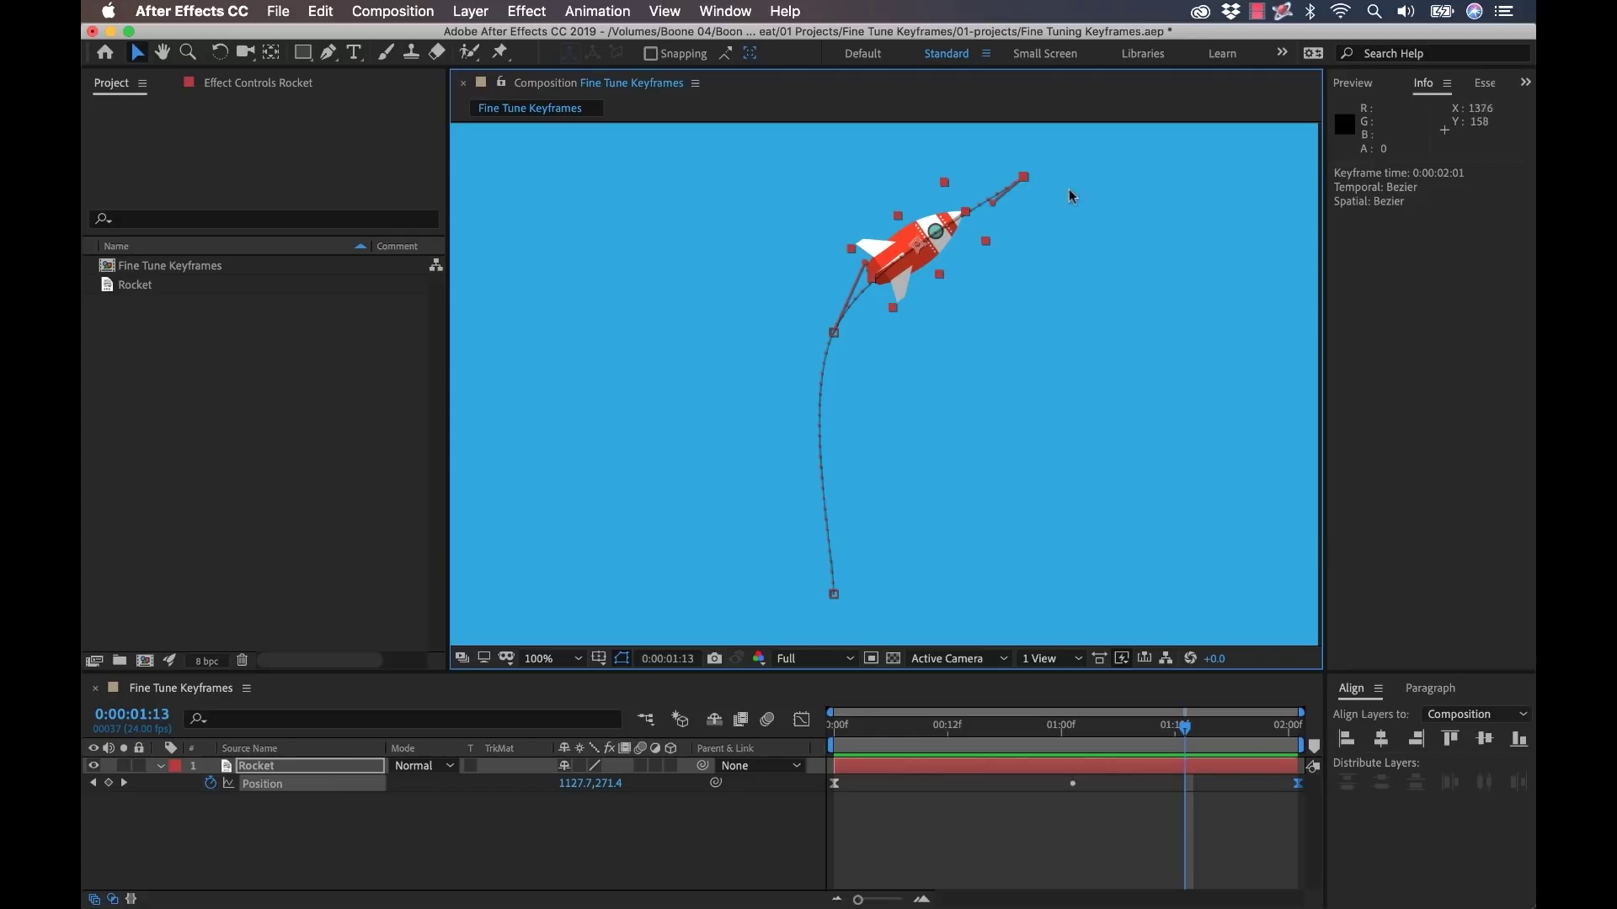
{"action": "key", "text": "space"}
{"action": "left_click_drag", "start_coordinate": [1112, 155], "coordinate": [1027, 202]}
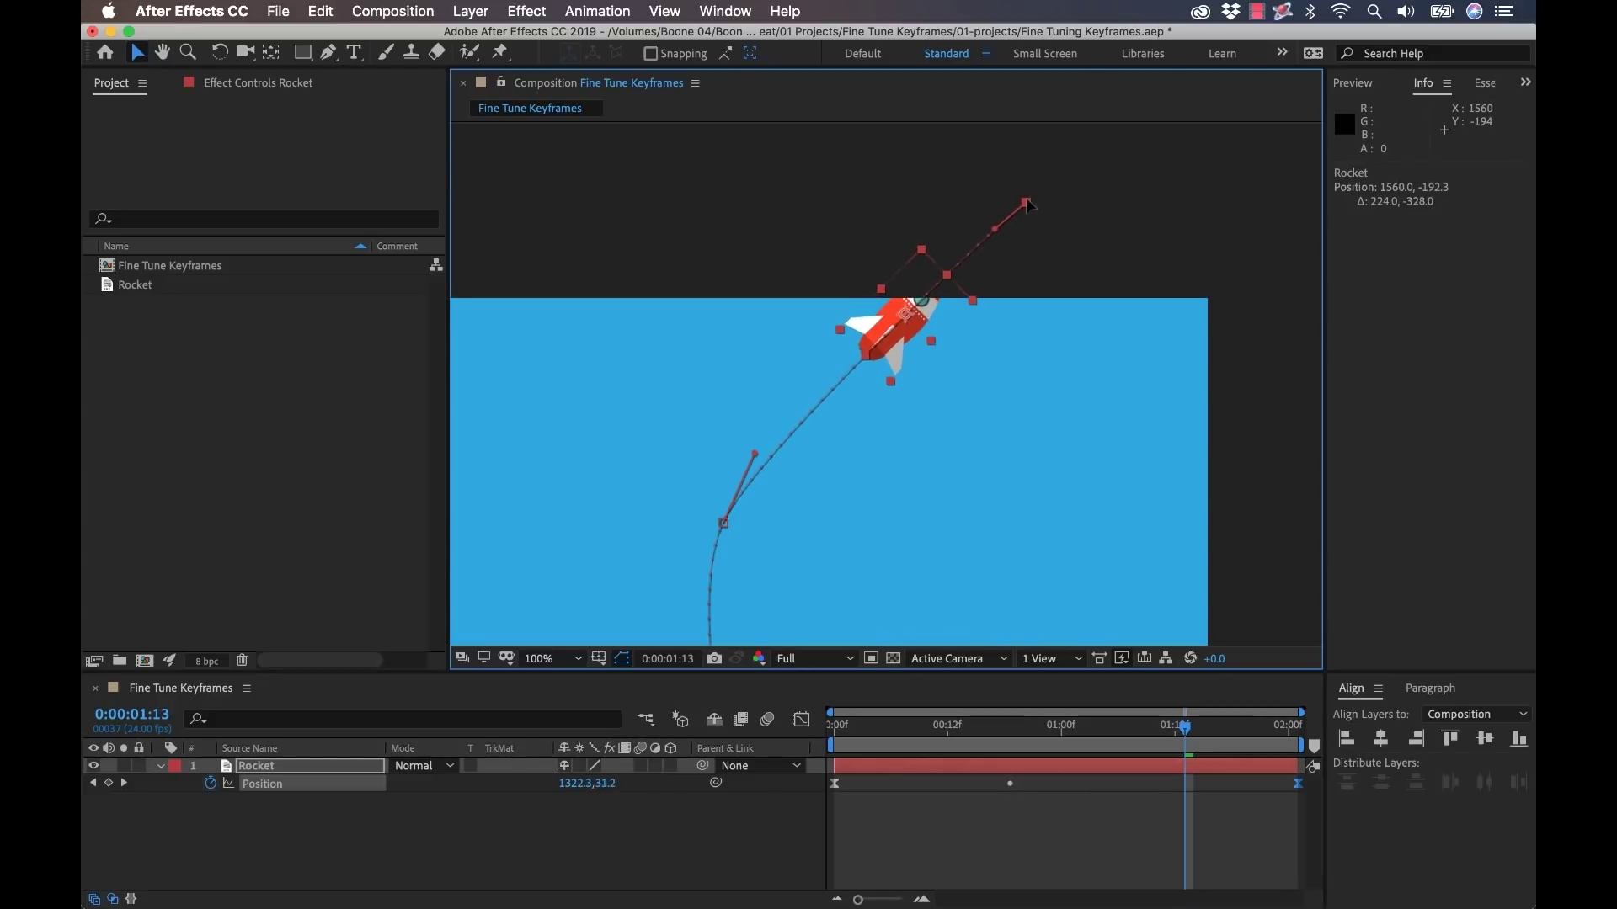
{"action": "left_click_drag", "start_coordinate": [968, 484], "coordinate": [988, 360]}
{"action": "left_click", "coordinate": [1014, 726]}
{"action": "key", "text": "space"}
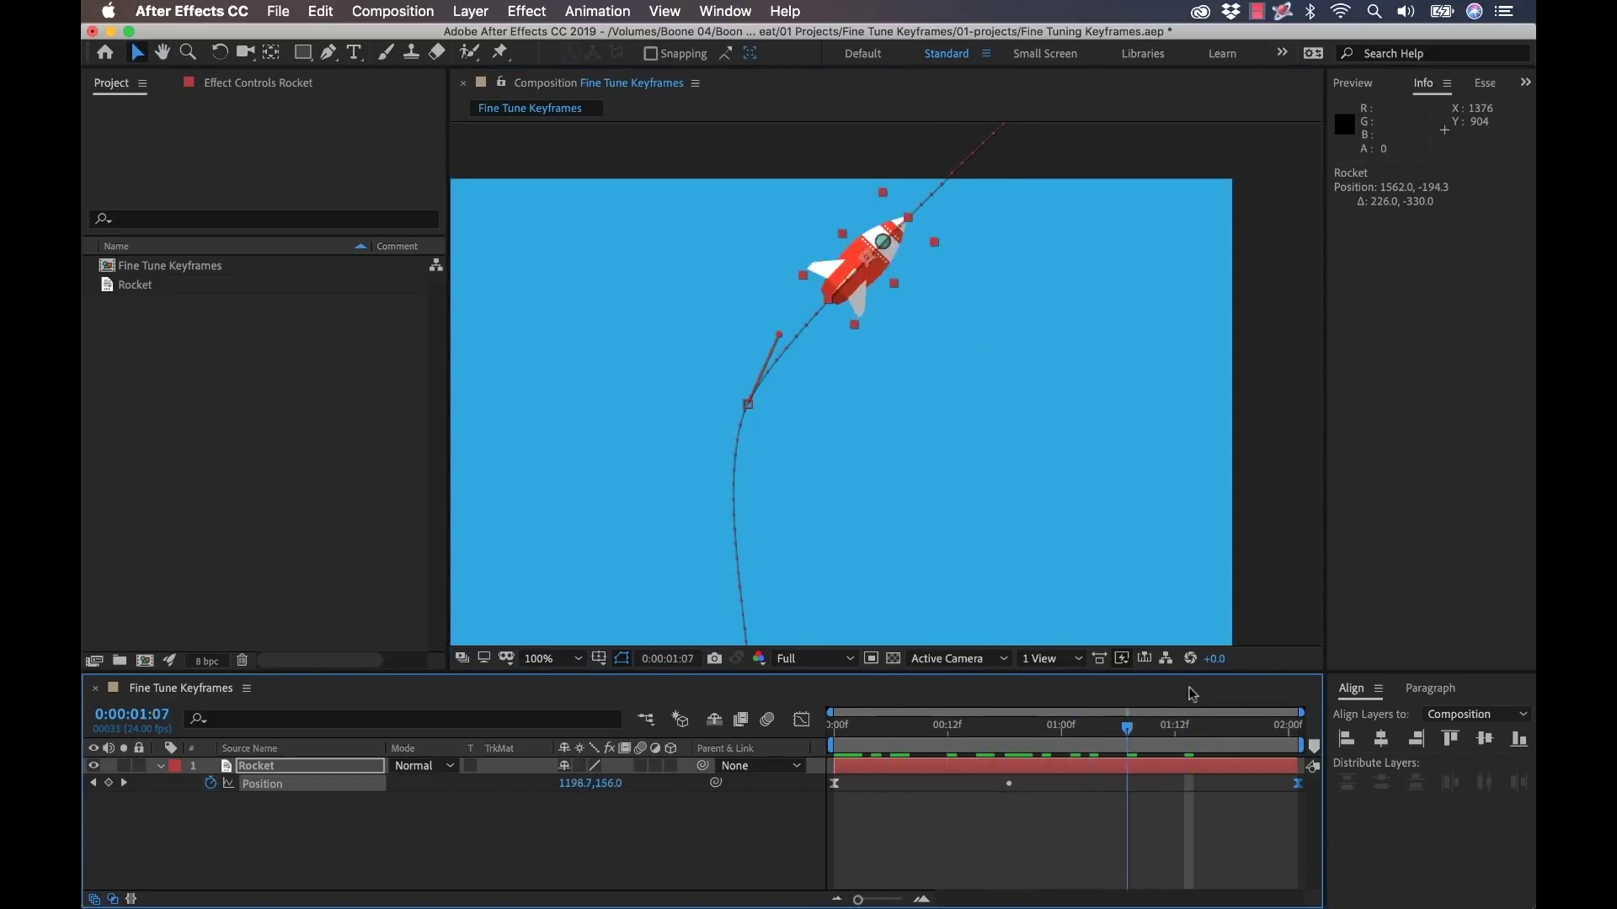
Stop the preview and straighten the path so it runs straight up into the middle keyframe.
{"action": "key", "text": "space"}
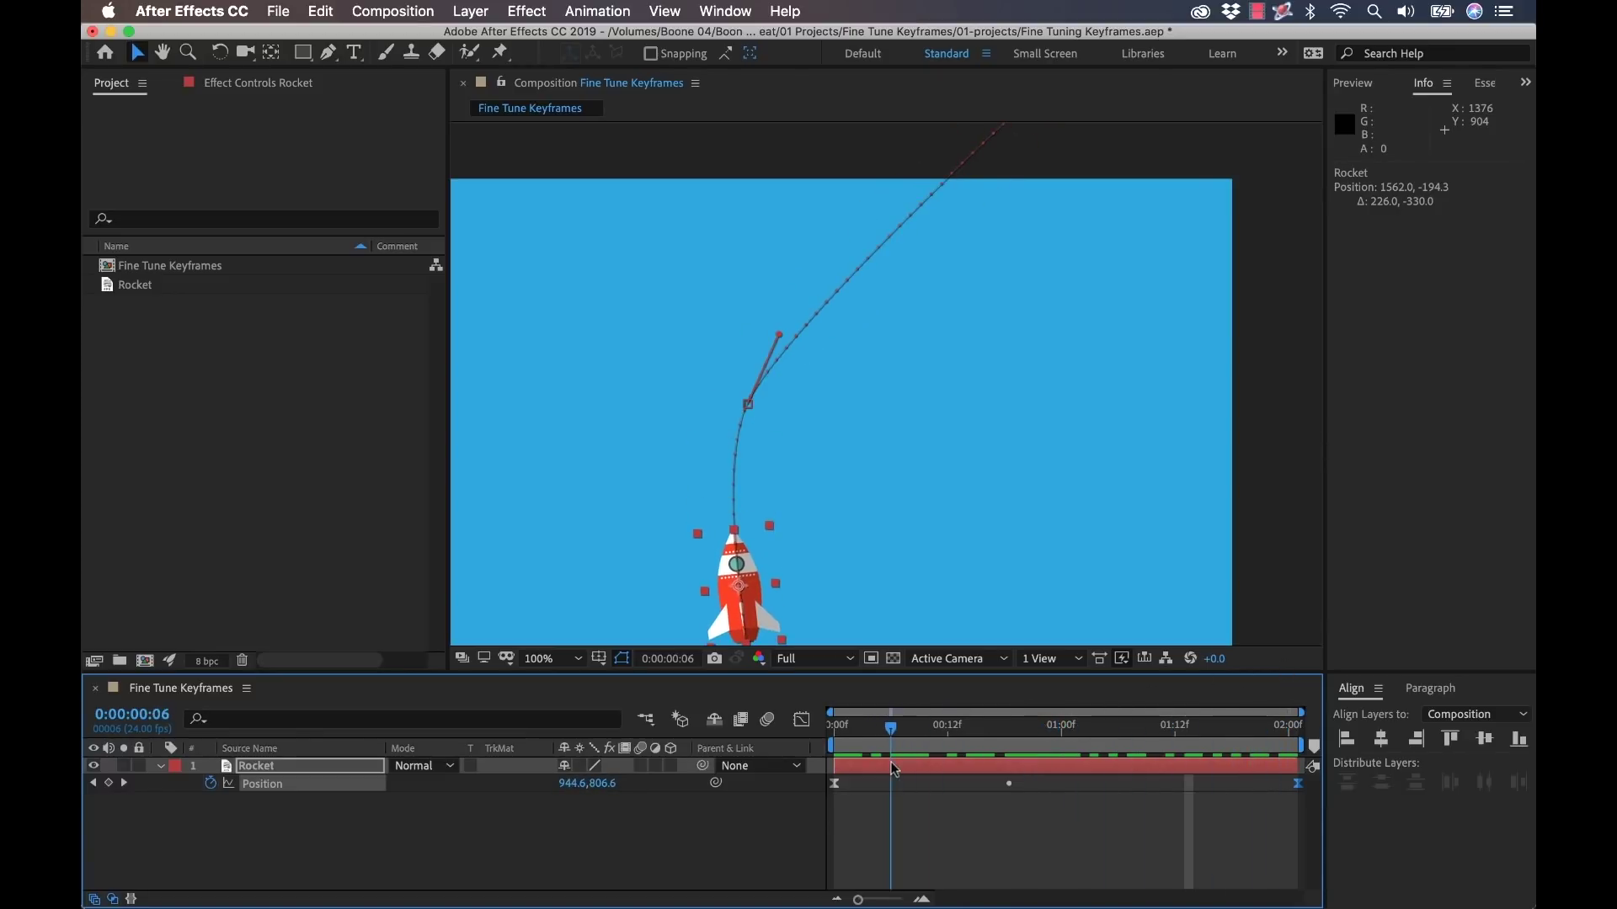
{"action": "left_click_drag", "start_coordinate": [848, 534], "coordinate": [978, 451]}
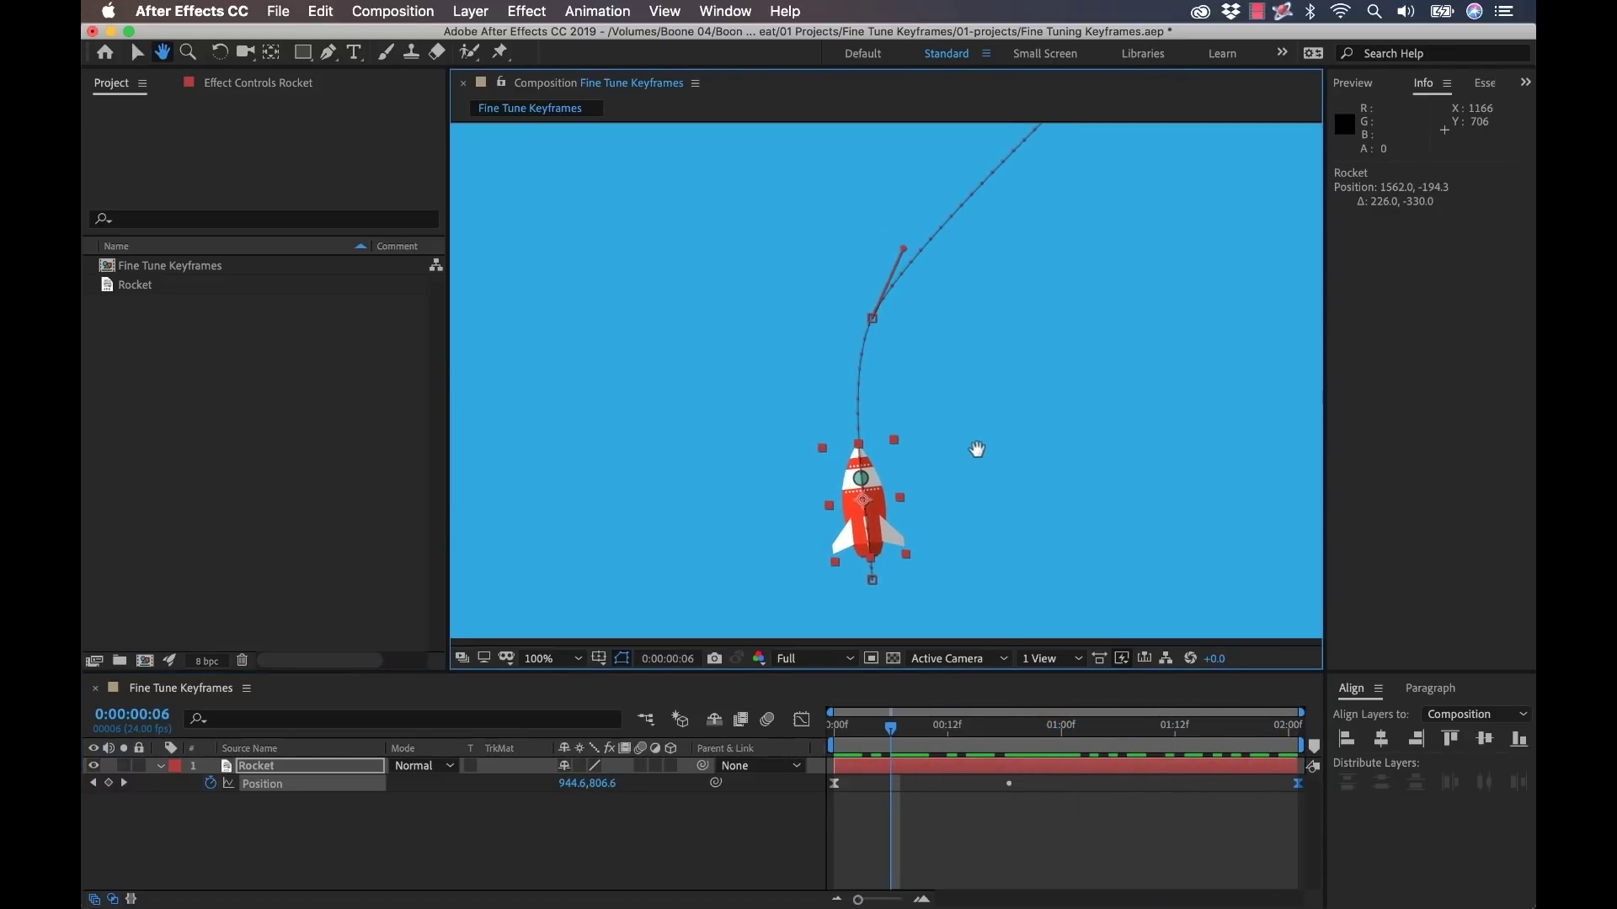
{"action": "left_click", "coordinate": [873, 319]}
{"action": "left_click_drag", "start_coordinate": [841, 392], "coordinate": [873, 348]}
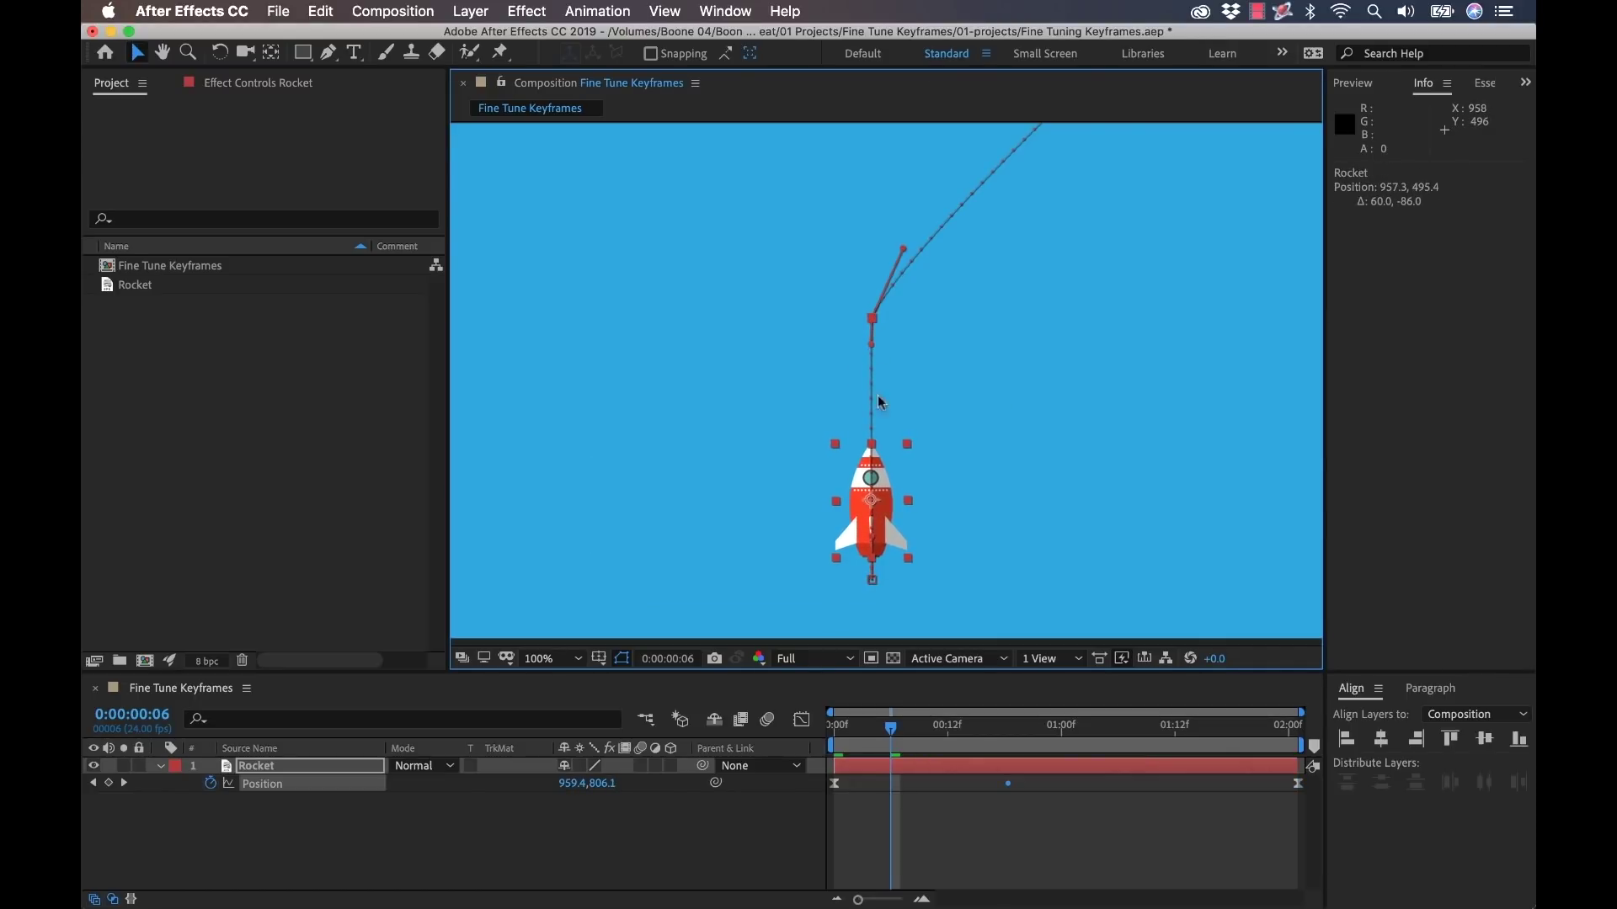
Pull the middle keyframe's outgoing handle straight upward and preview the rocket mid-climb.
{"action": "left_click", "coordinate": [872, 581]}
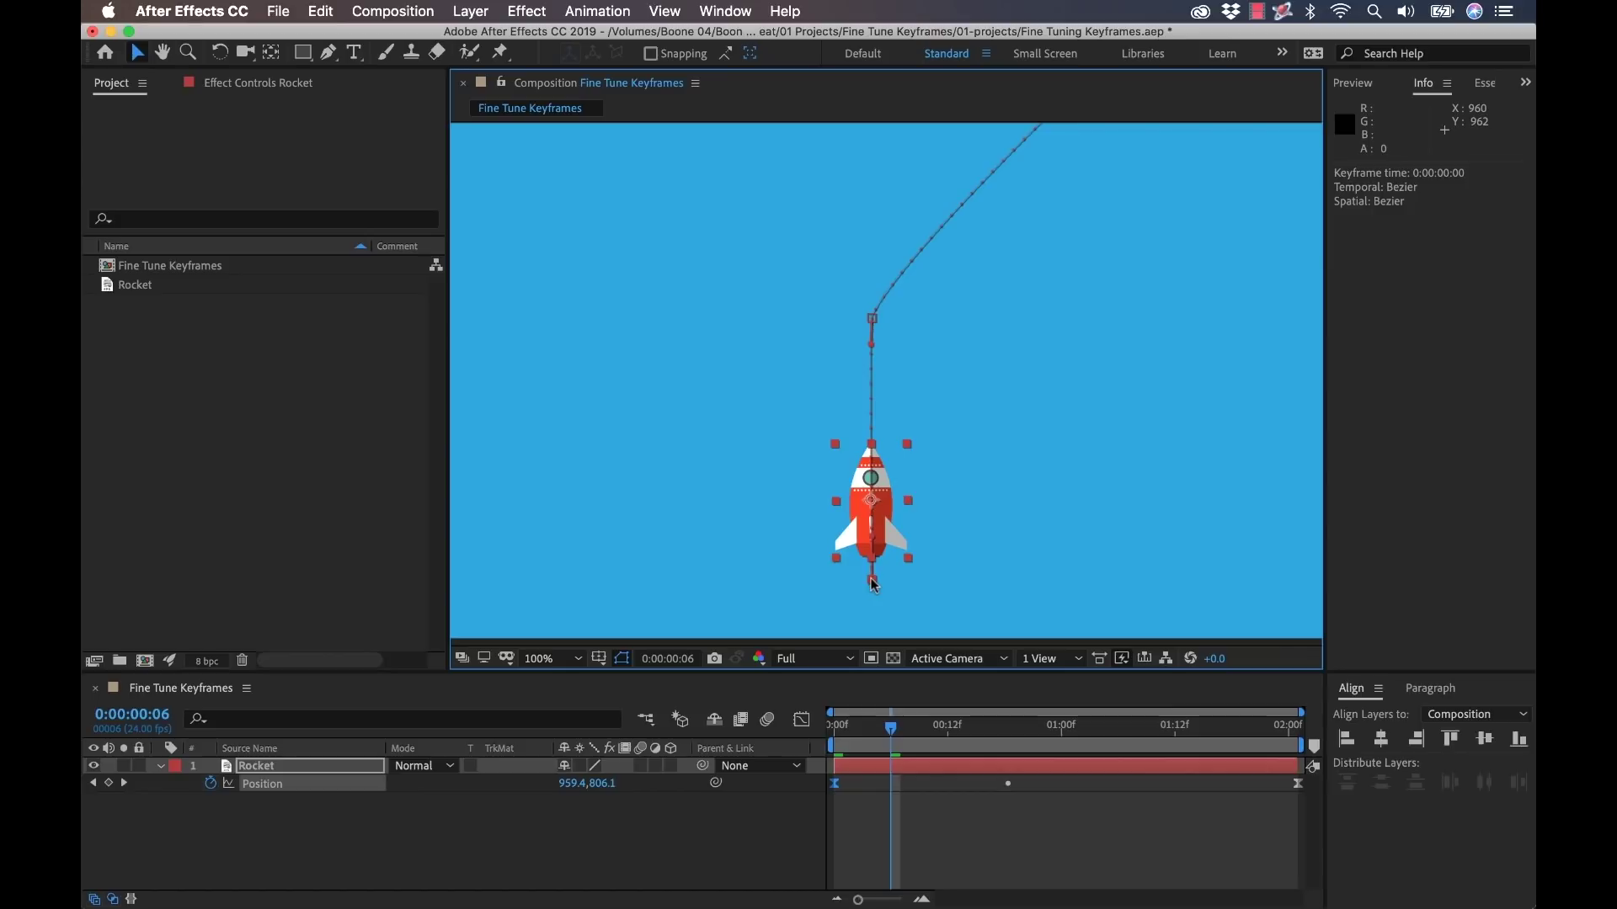
{"action": "left_click", "coordinate": [874, 320]}
{"action": "left_click_drag", "start_coordinate": [902, 251], "coordinate": [877, 167]}
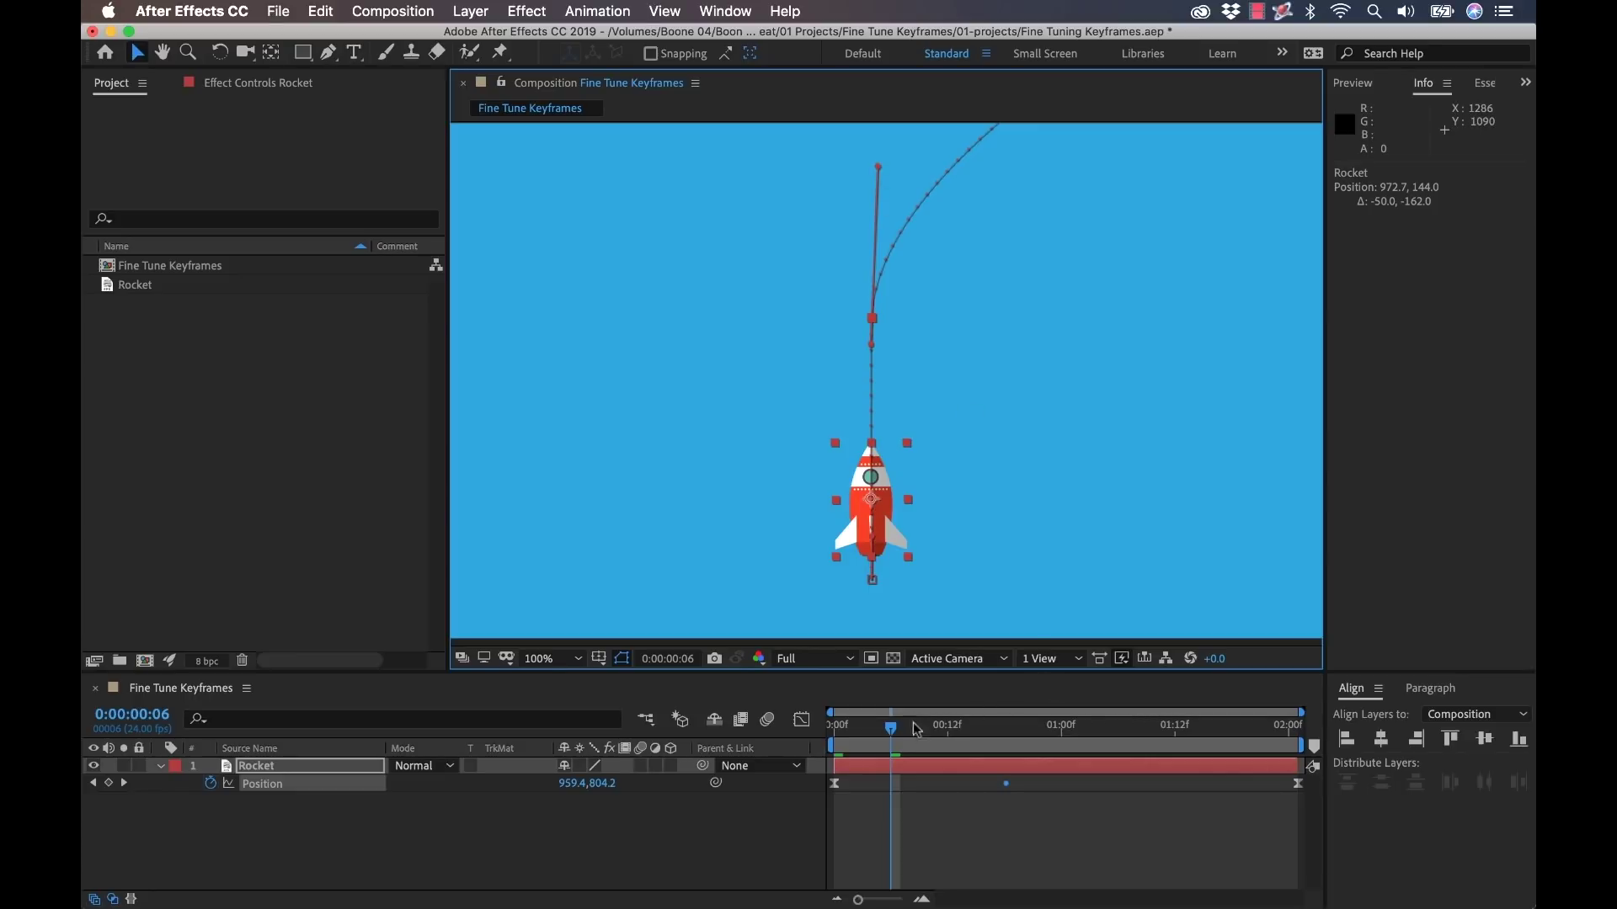
{"action": "key", "text": "space"}
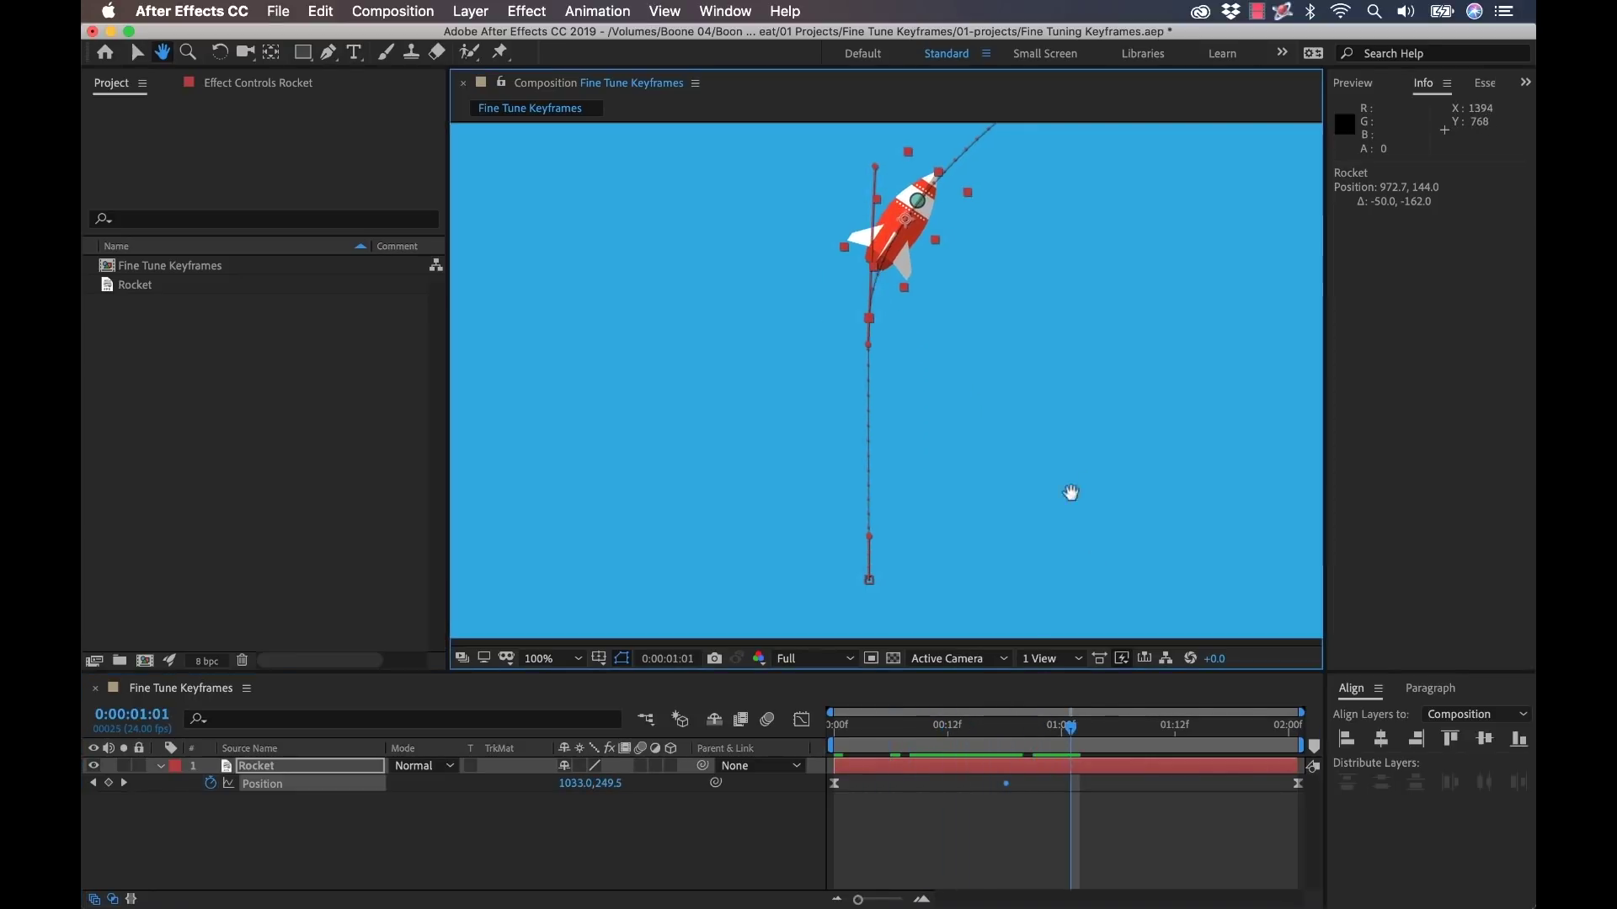
{"action": "left_click_drag", "start_coordinate": [1071, 492], "coordinate": [1039, 567]}
{"action": "left_click_drag", "start_coordinate": [926, 726], "coordinate": [1082, 729]}
{"action": "right_click", "coordinate": [250, 773]}
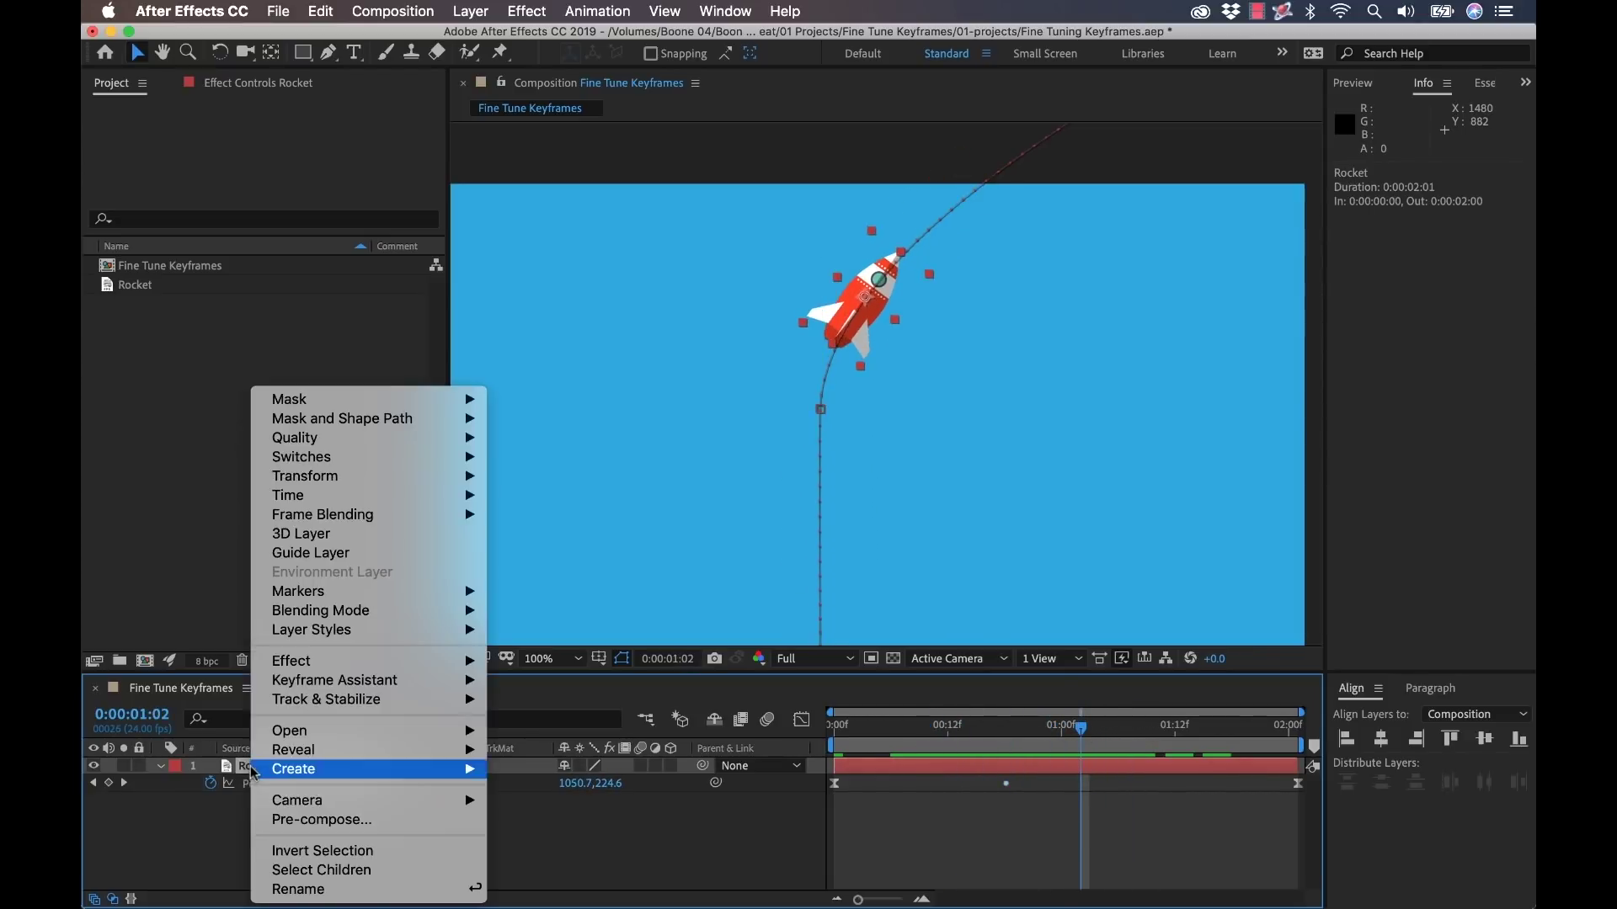
{"action": "mouse_move", "coordinate": [312, 486]}
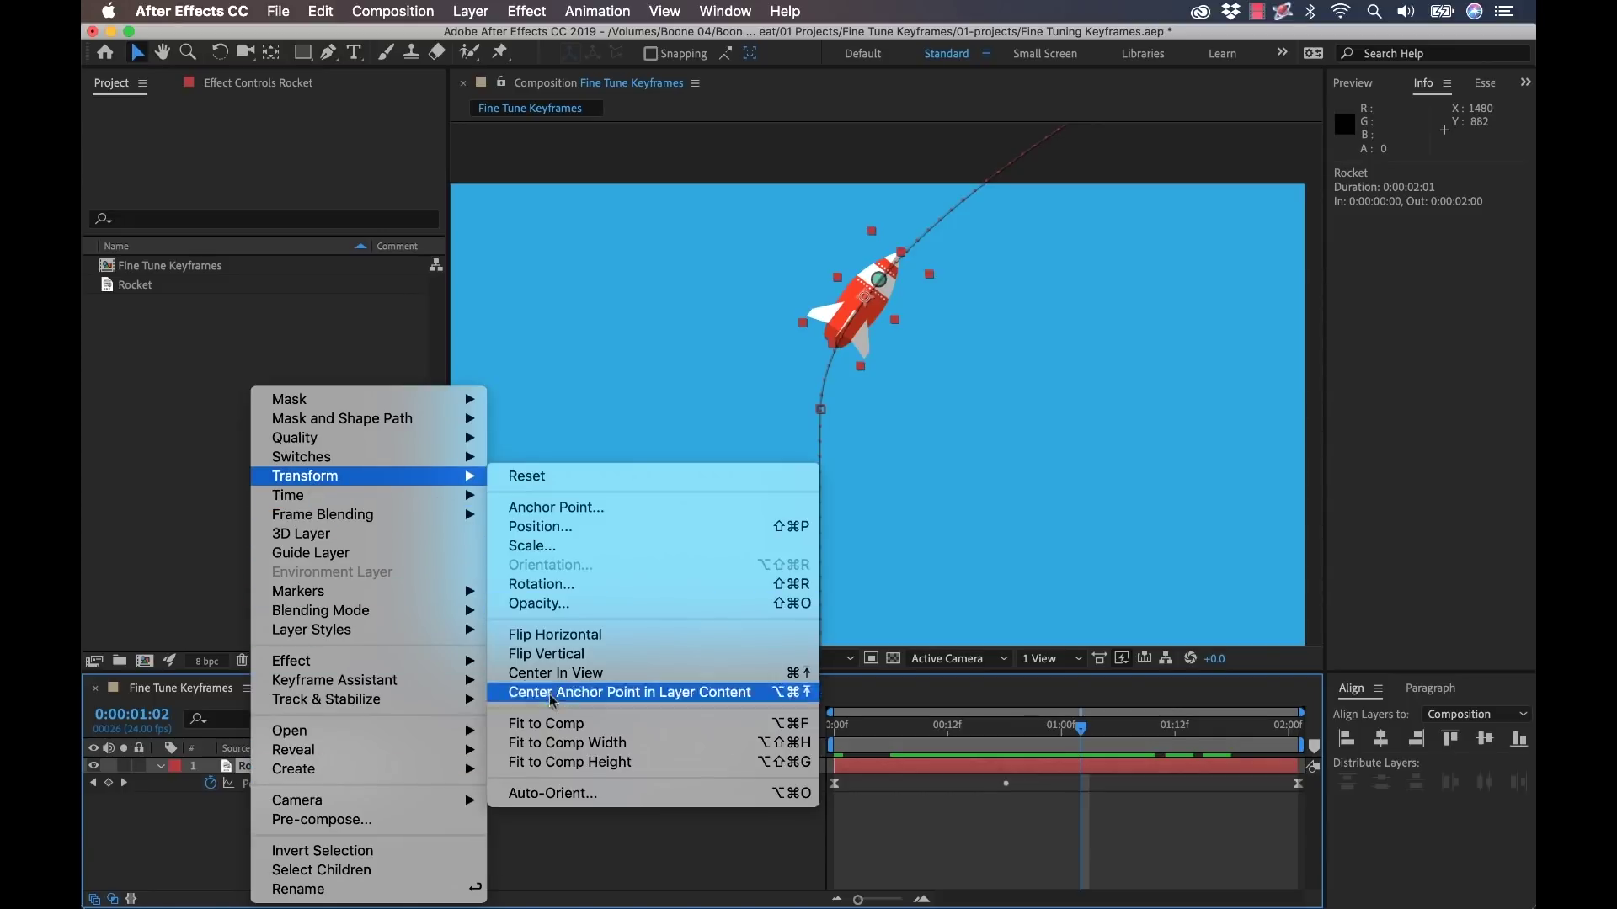
{"action": "left_click", "coordinate": [993, 850]}
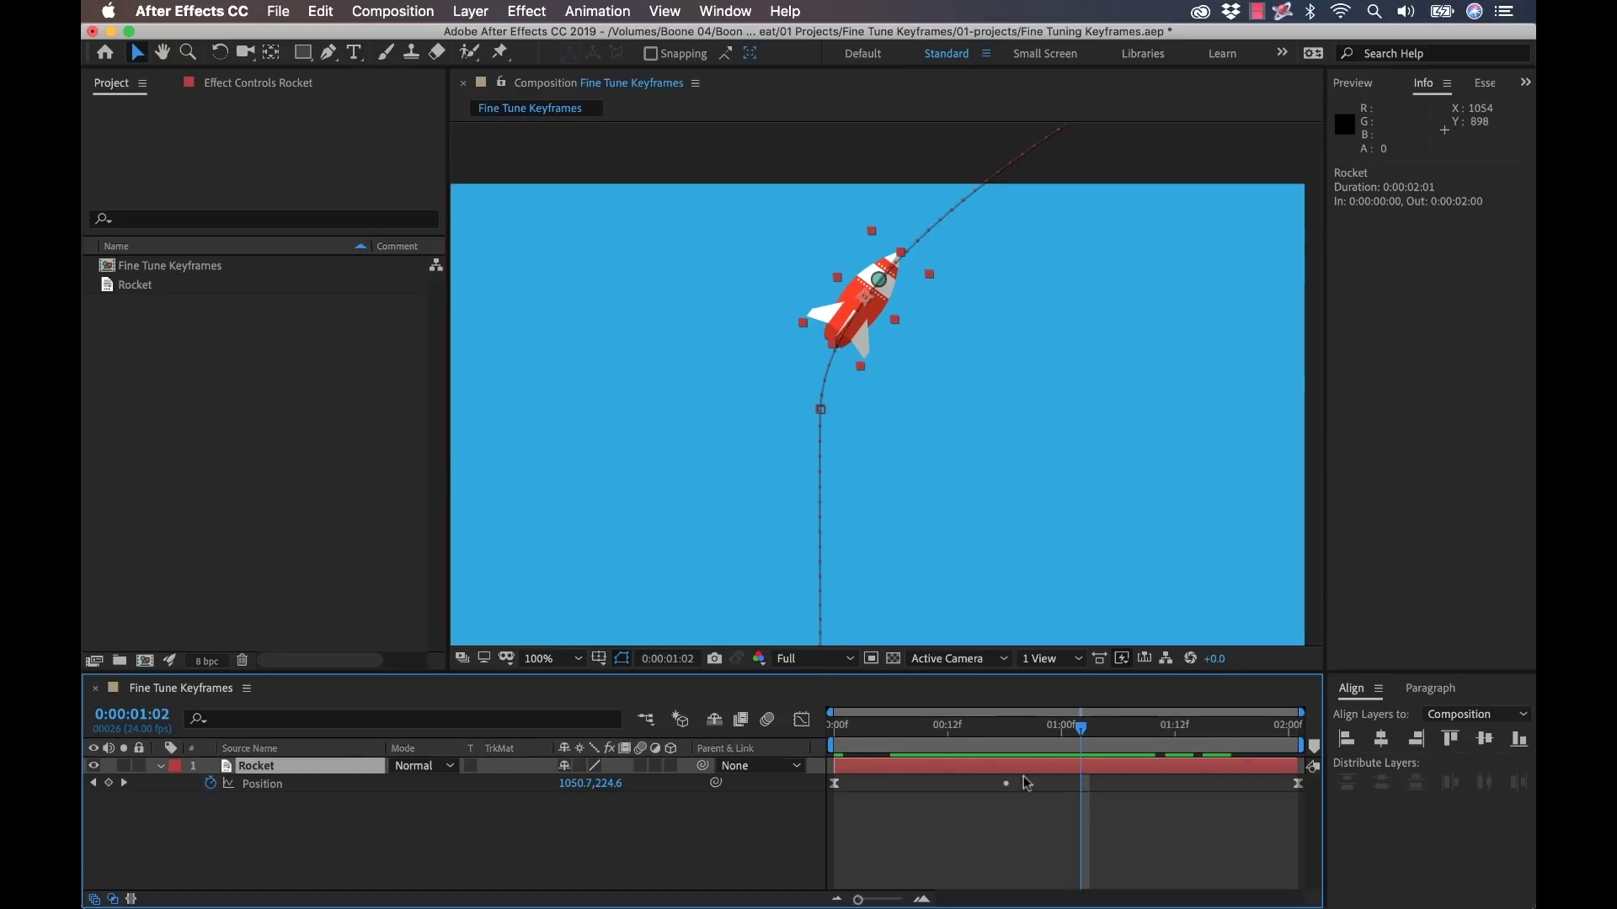
{"action": "key", "text": "h"}
{"action": "left_click_drag", "start_coordinate": [920, 581], "coordinate": [1081, 542]}
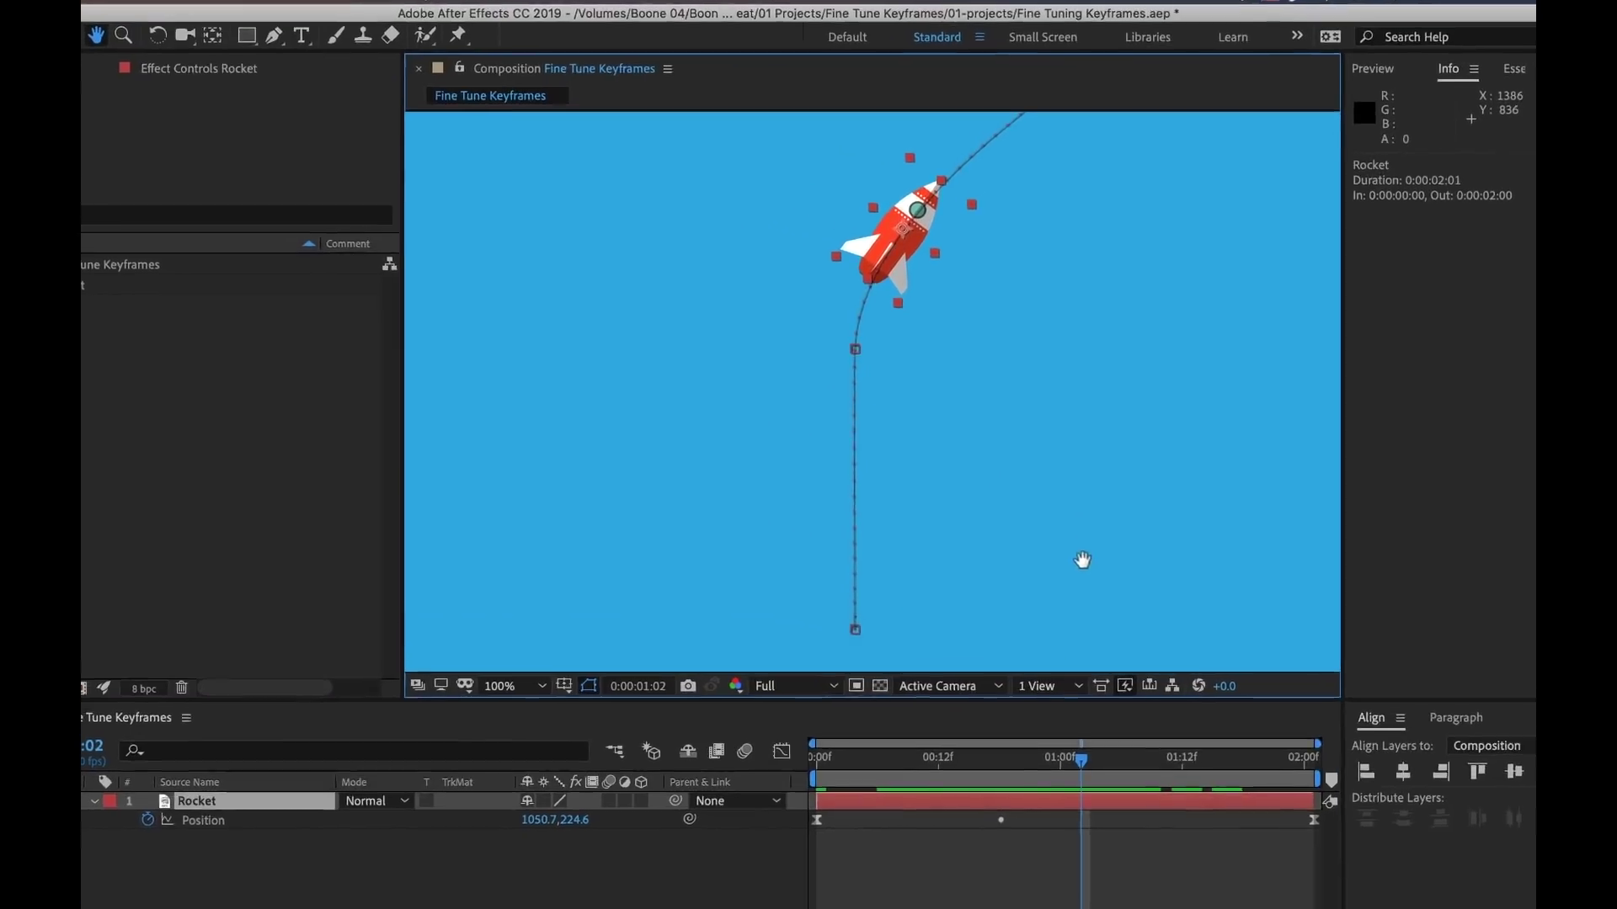
{"action": "key", "text": "v"}
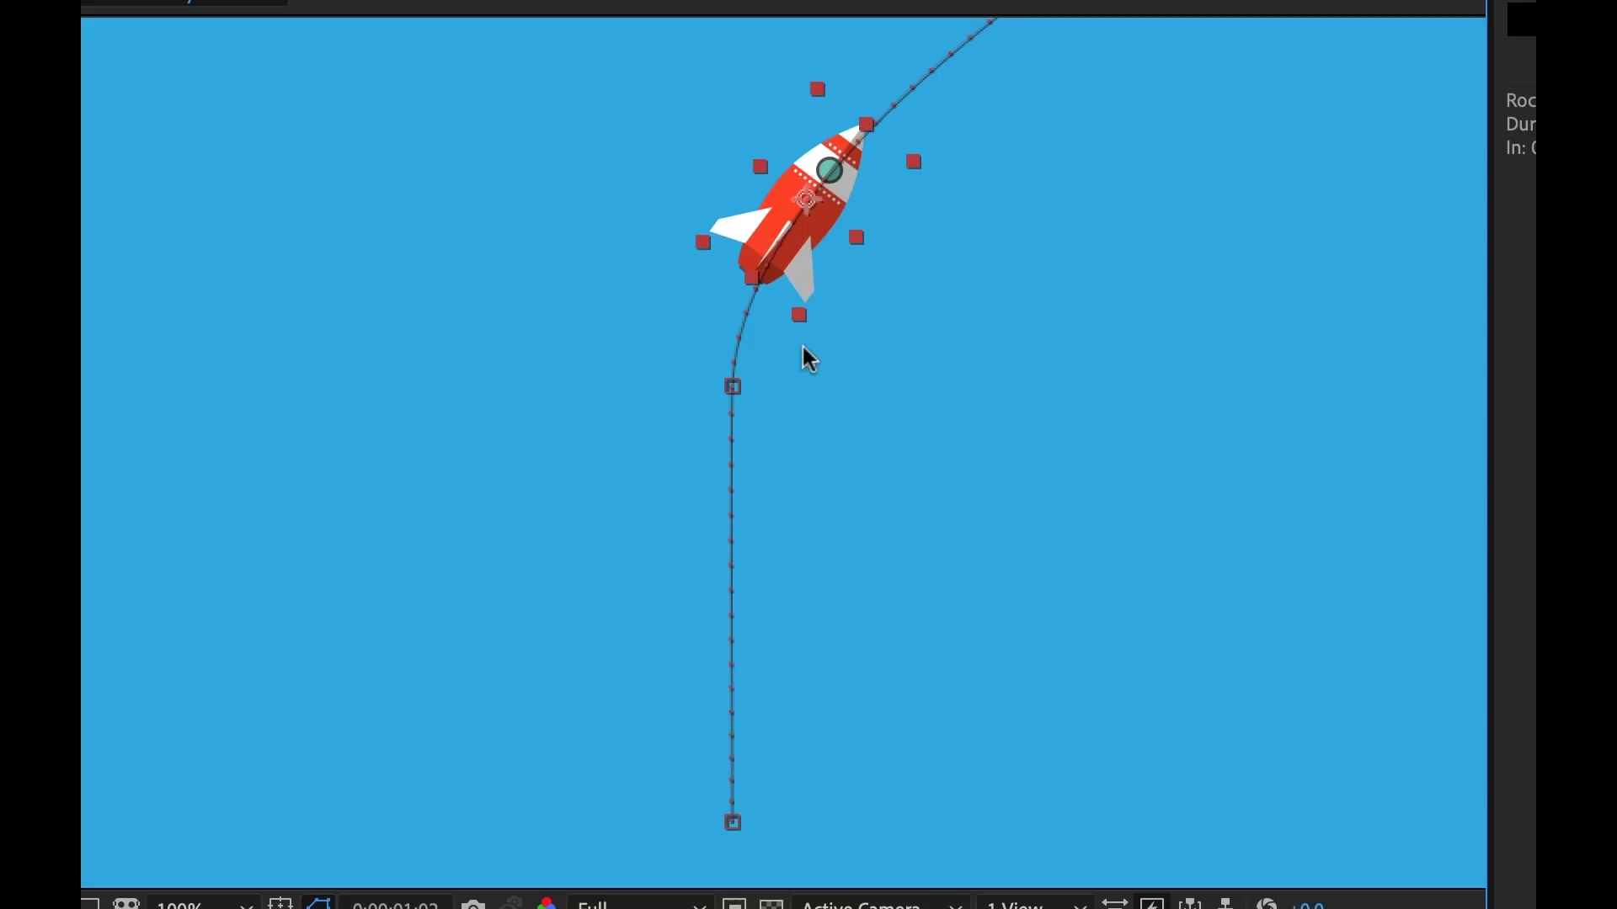
{"action": "left_click_drag", "start_coordinate": [938, 210], "coordinate": [898, 264]}
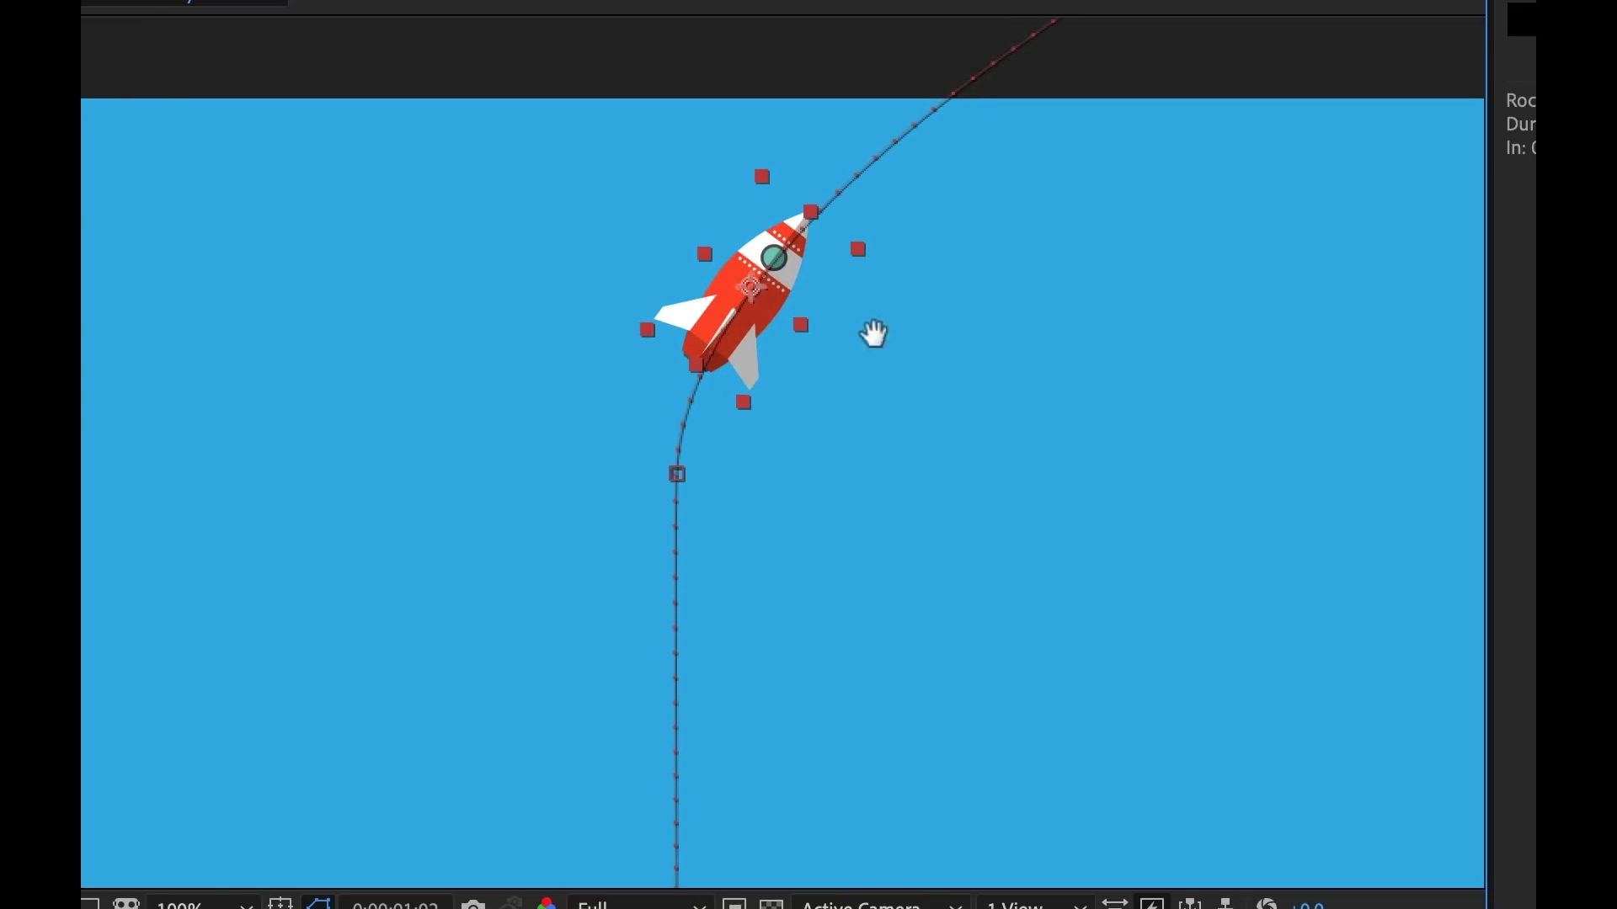
{"action": "left_click_drag", "start_coordinate": [873, 332], "coordinate": [868, 433]}
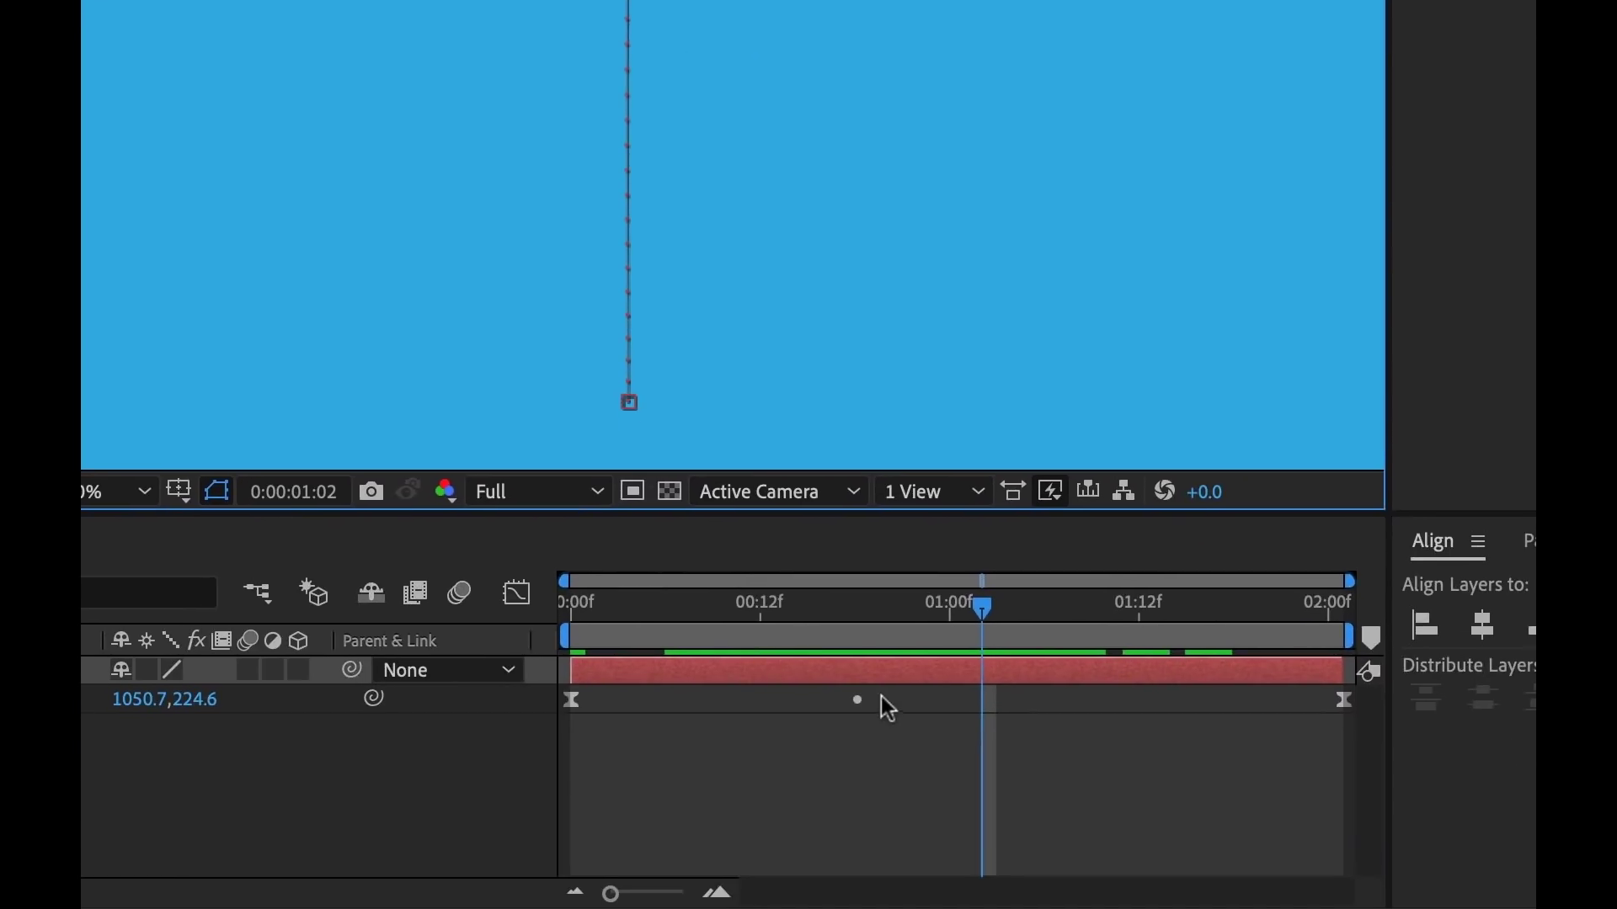
{"action": "mouse_move", "coordinate": [861, 705]}
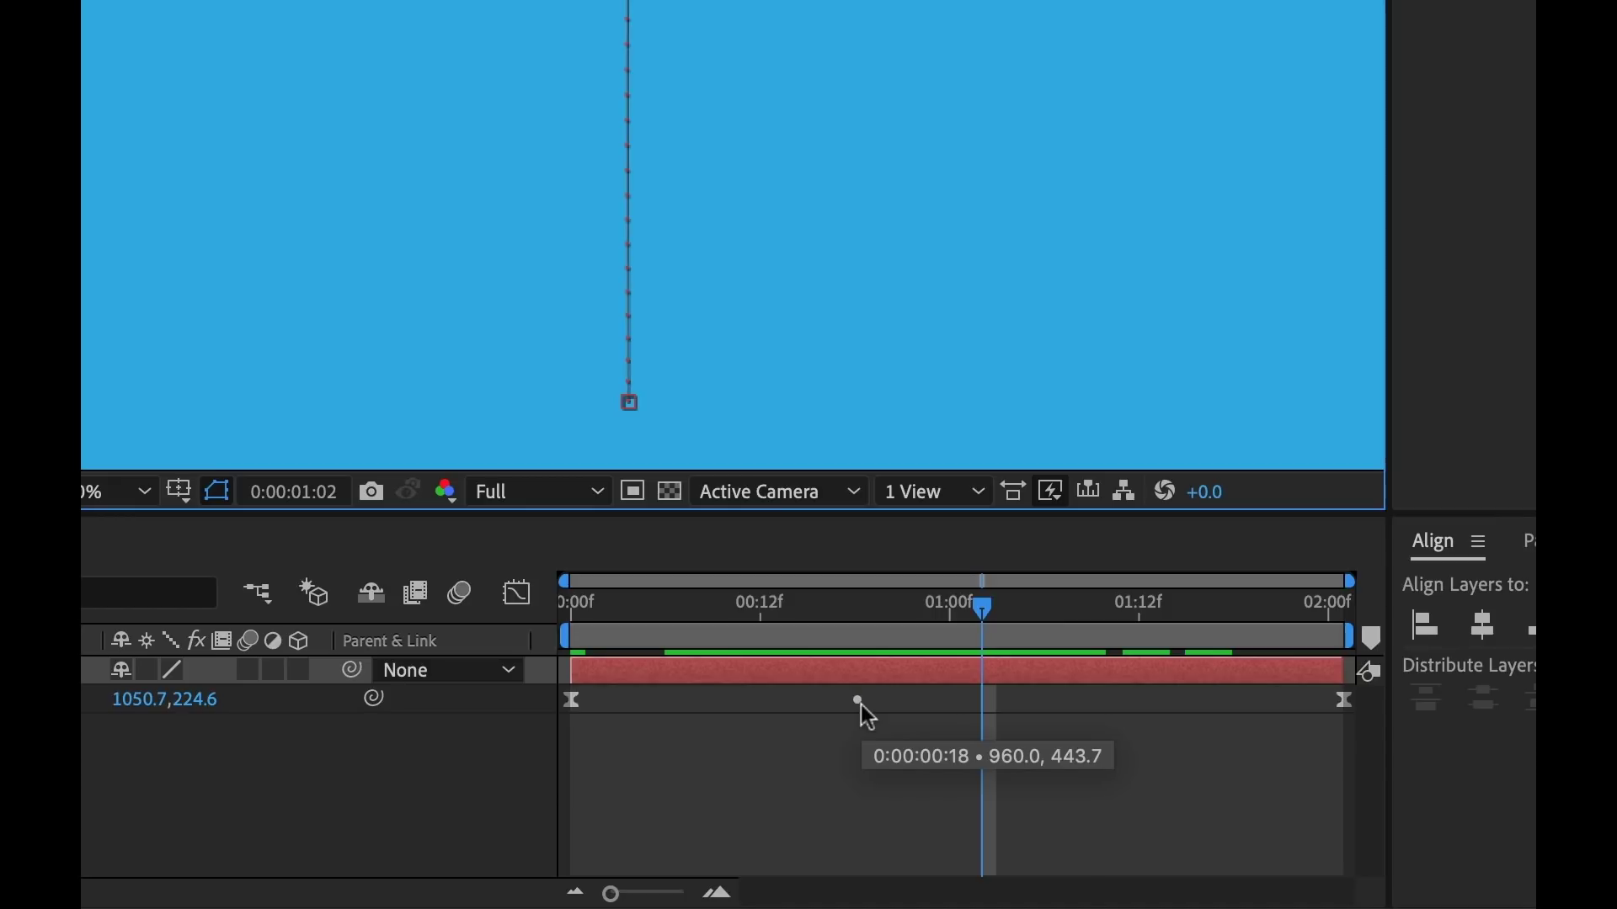
{"action": "left_click", "coordinate": [628, 402]}
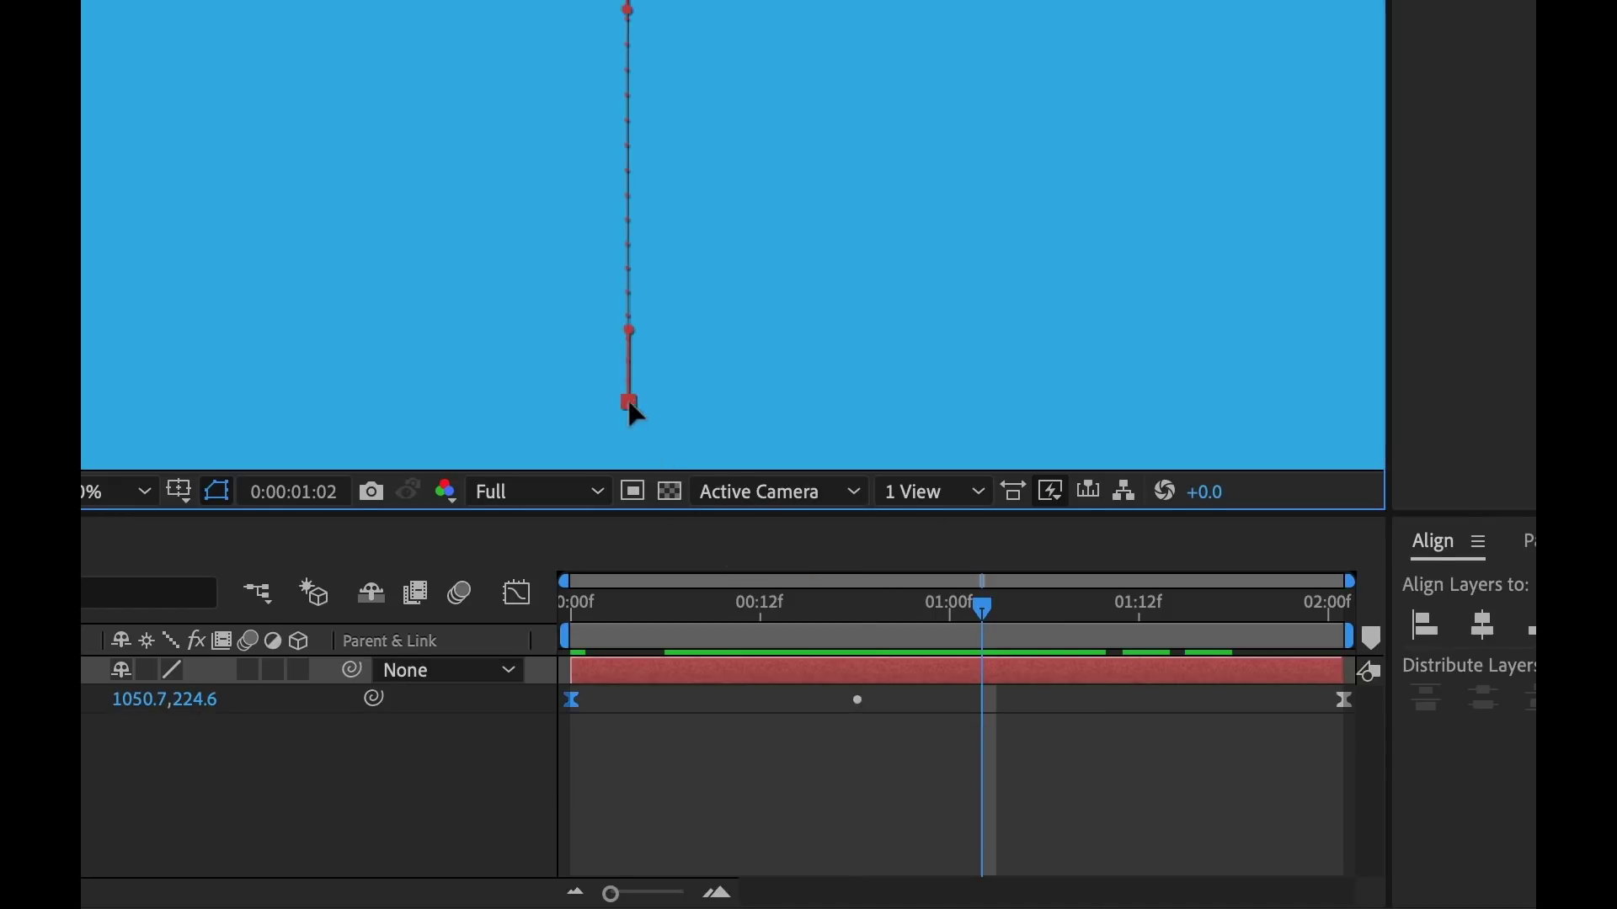
{"action": "left_click_drag", "start_coordinate": [630, 403], "coordinate": [638, 293]}
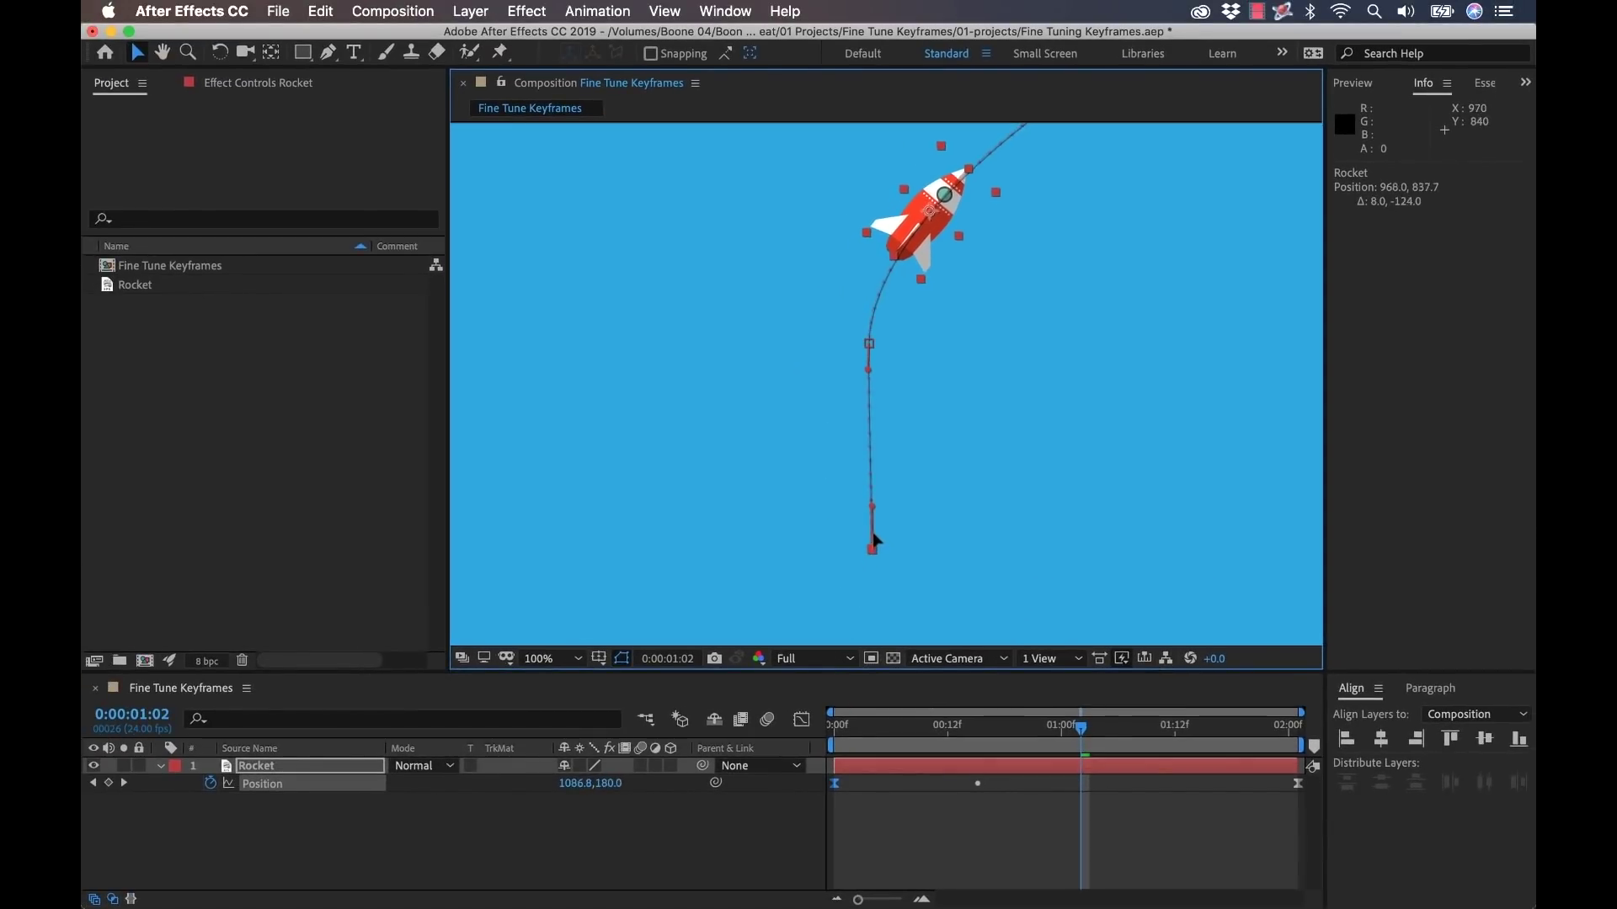
{"action": "left_click_drag", "start_coordinate": [873, 539], "coordinate": [872, 414]}
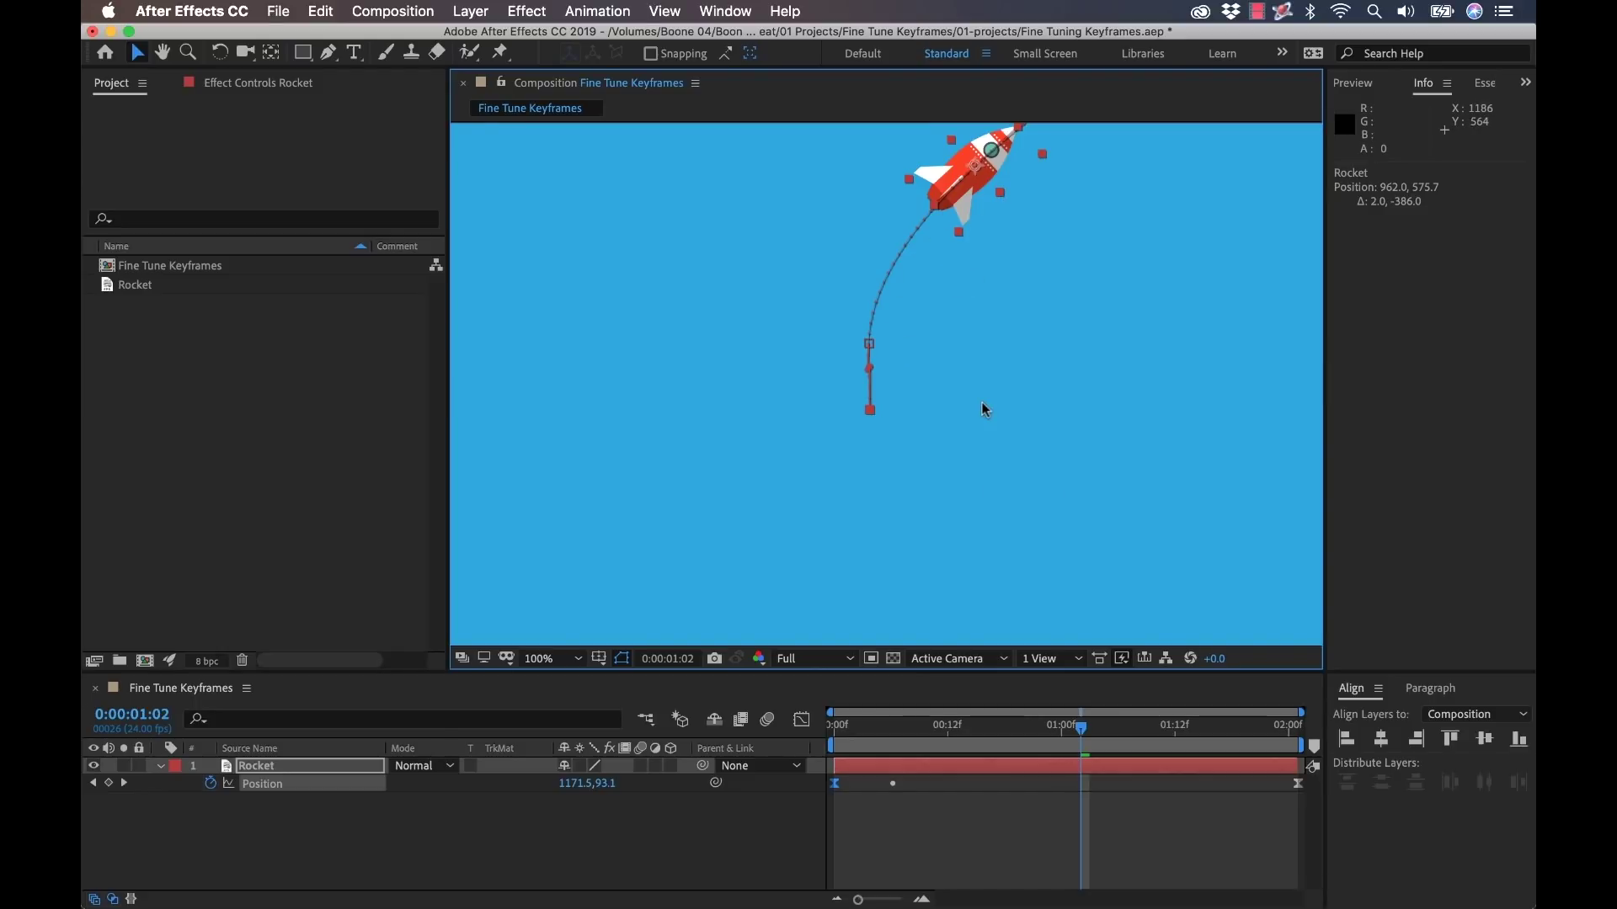
{"action": "key", "text": "super+z"}
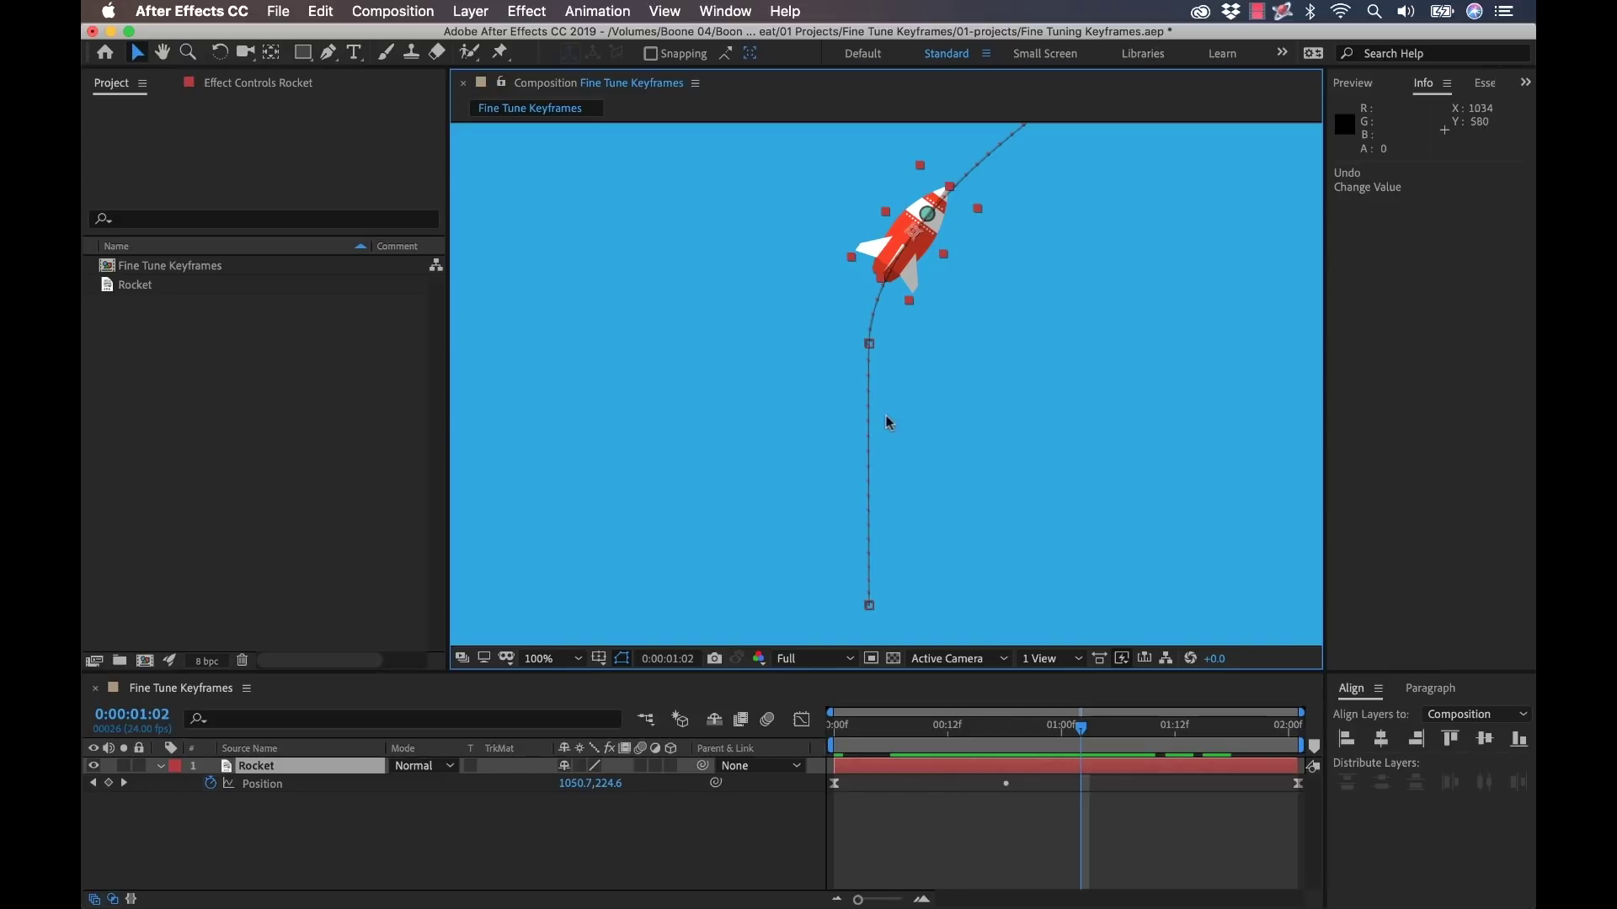
Turn off Rove Across Time on the middle keyframe and move the start point to 646, 1253.7.
{"action": "right_click", "coordinate": [1008, 784]}
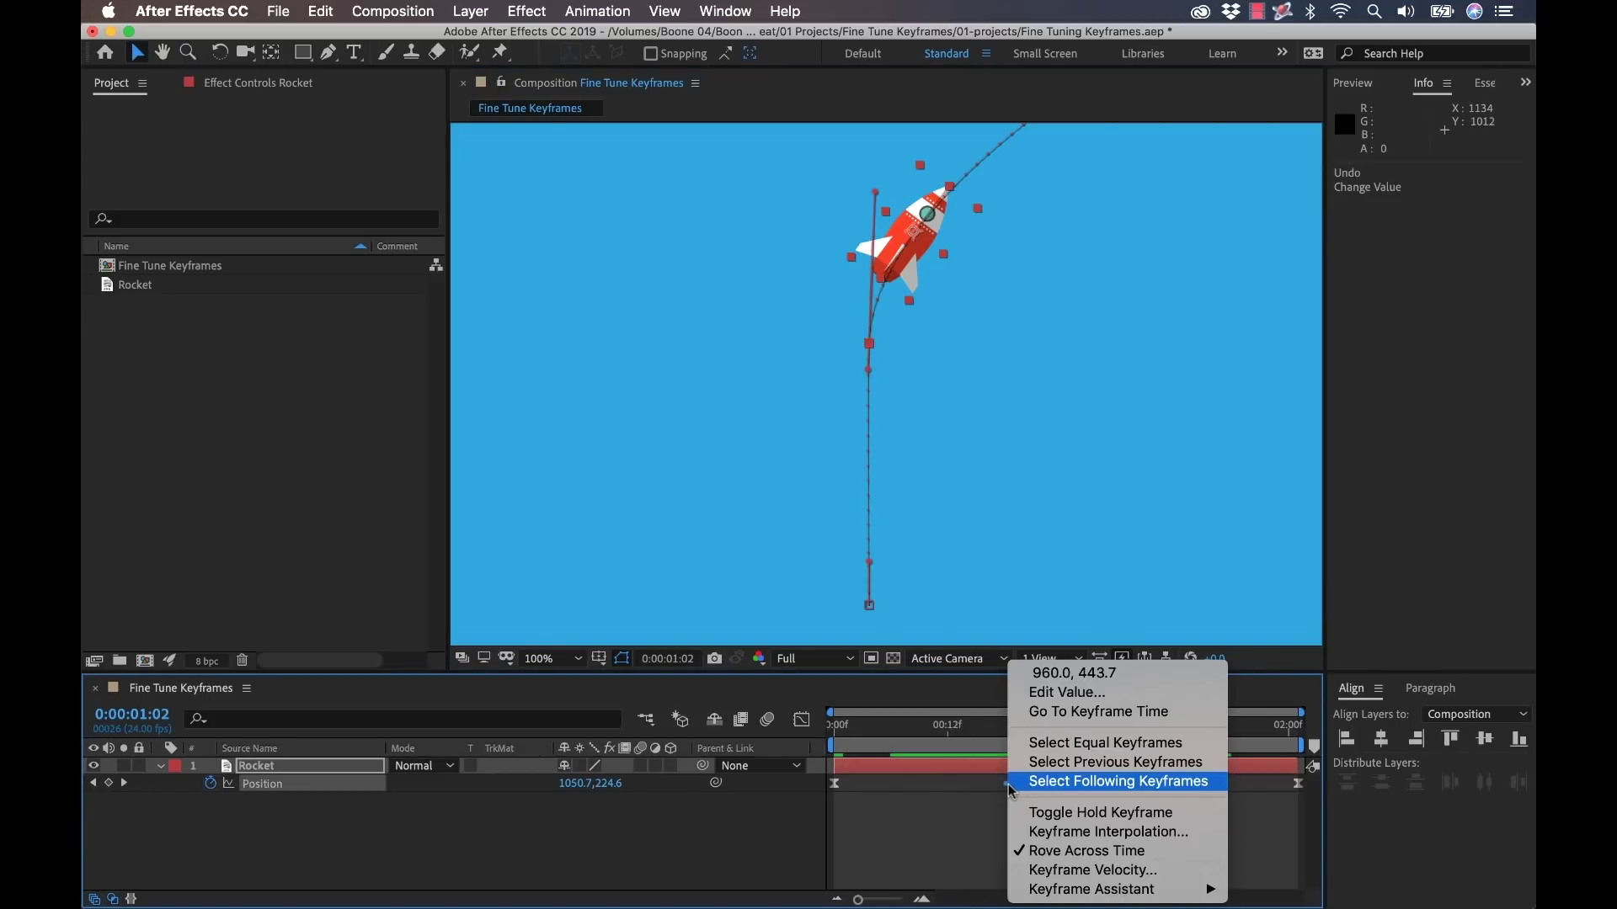
{"action": "left_click", "coordinate": [1068, 852]}
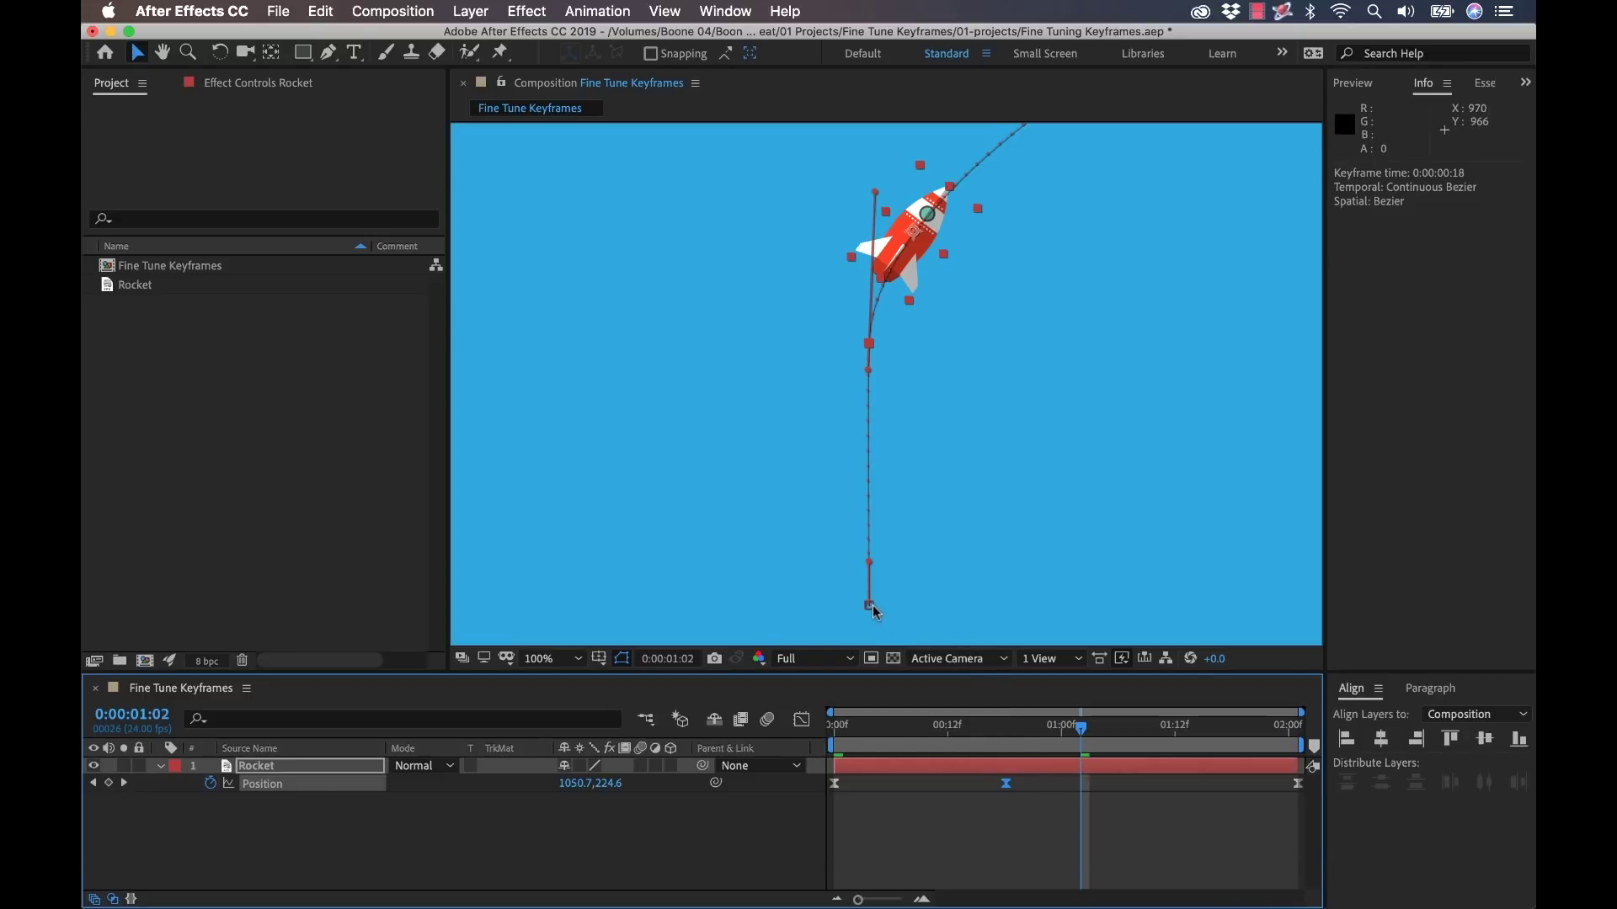
{"action": "left_click_drag", "start_coordinate": [870, 605], "coordinate": [830, 424]}
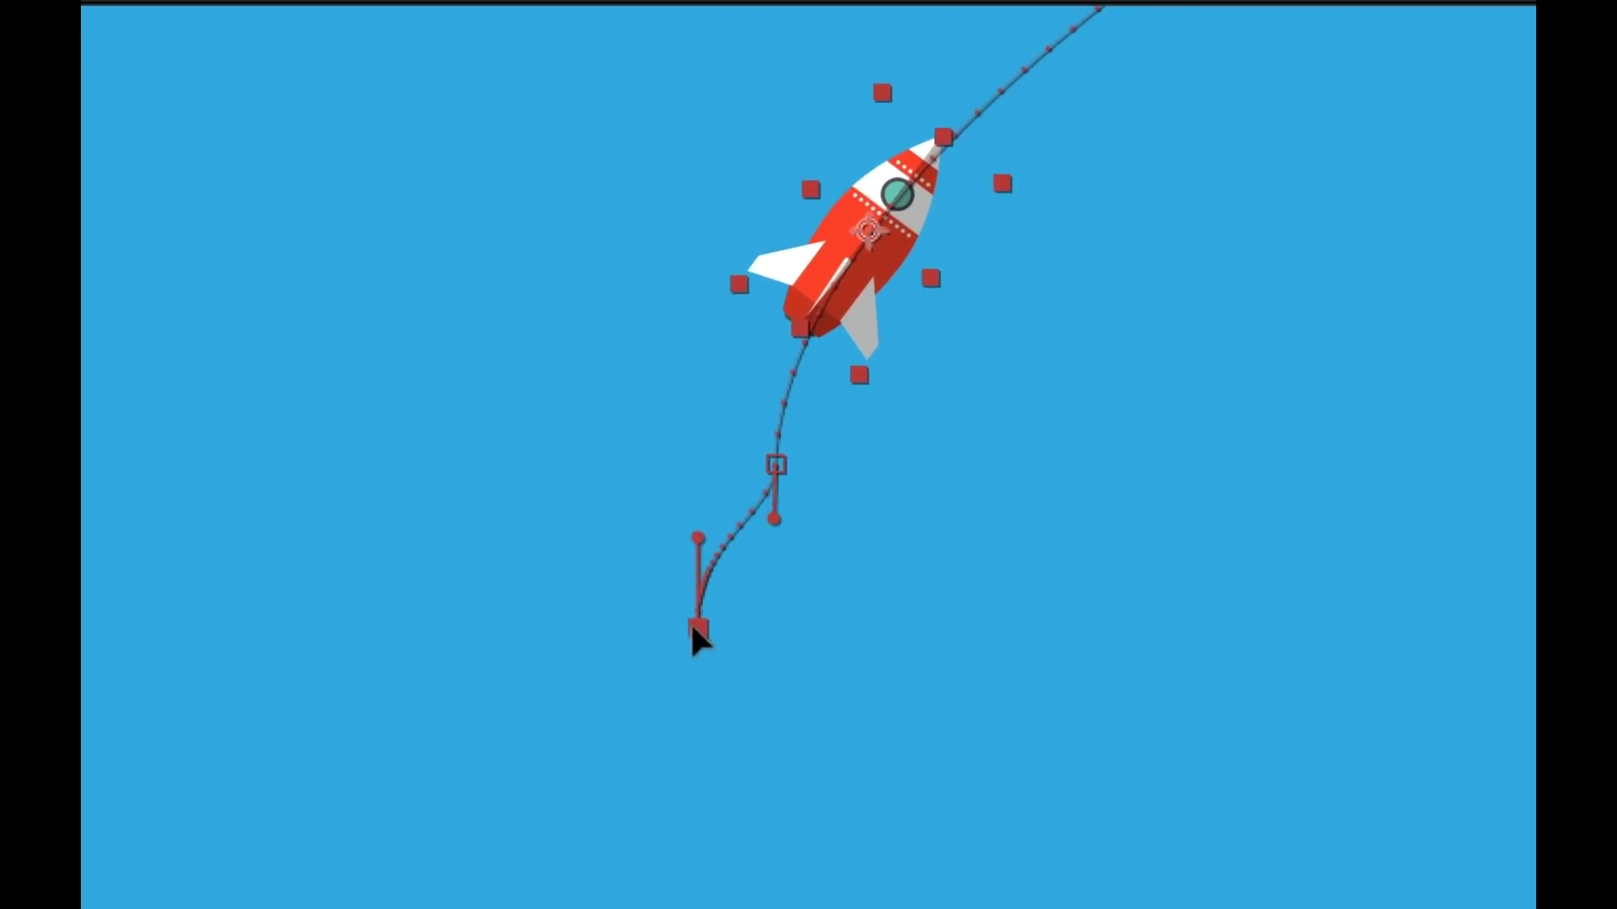
{"action": "left_click_drag", "start_coordinate": [692, 629], "coordinate": [683, 570]}
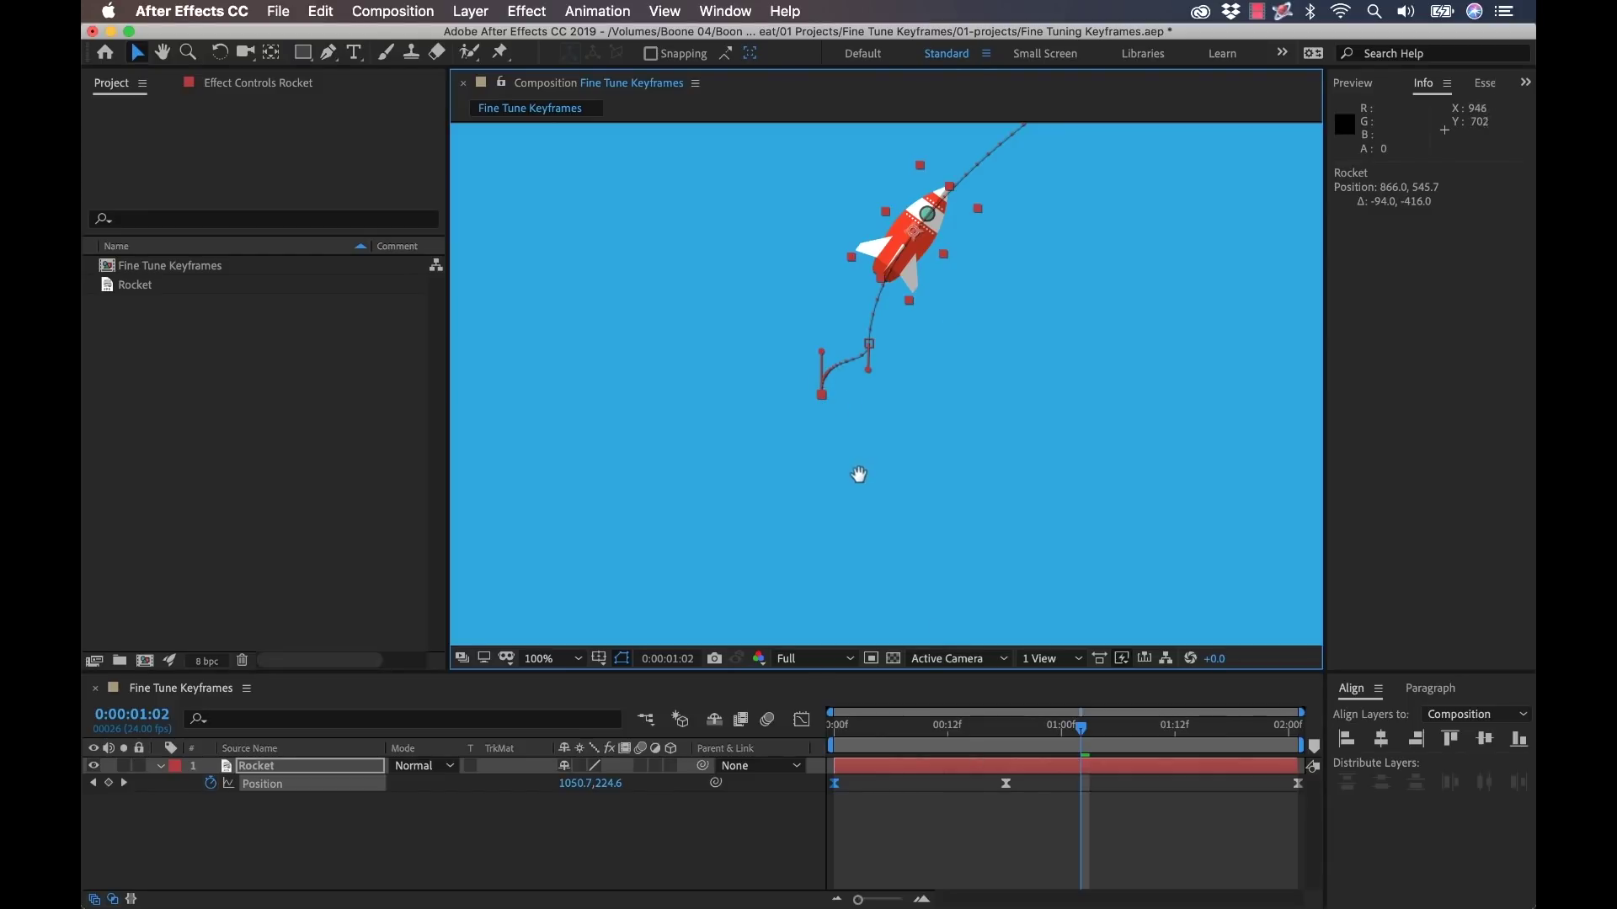
{"action": "left_click_drag", "start_coordinate": [859, 472], "coordinate": [881, 447]}
{"action": "key", "text": "comma"}
{"action": "key", "text": "comma"}
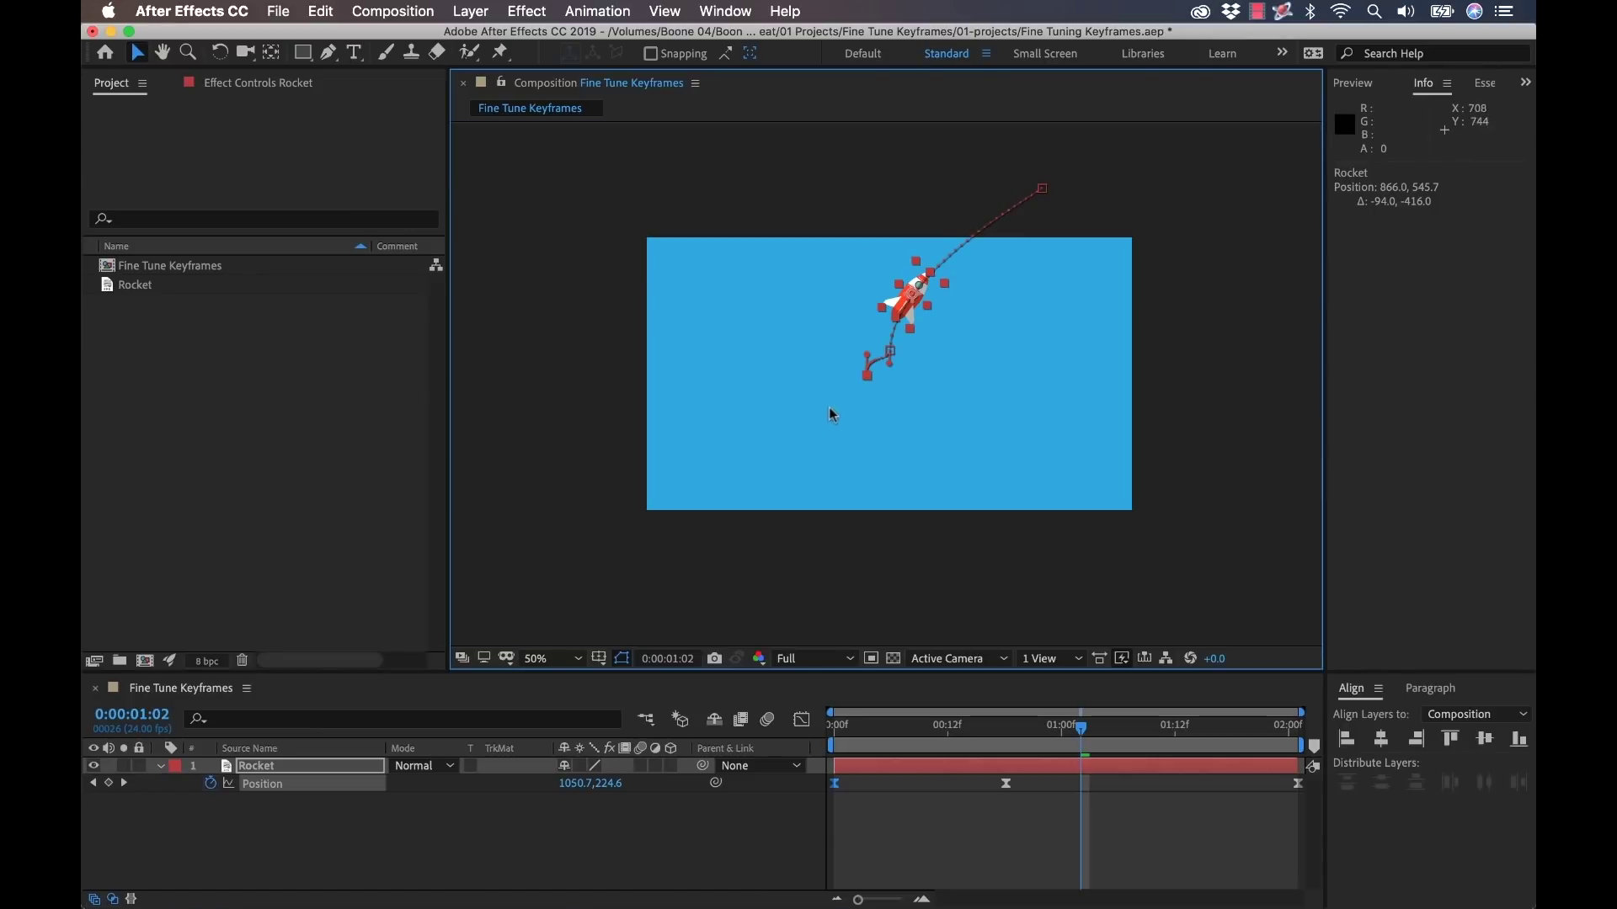
{"action": "left_click_drag", "start_coordinate": [869, 379], "coordinate": [821, 557]}
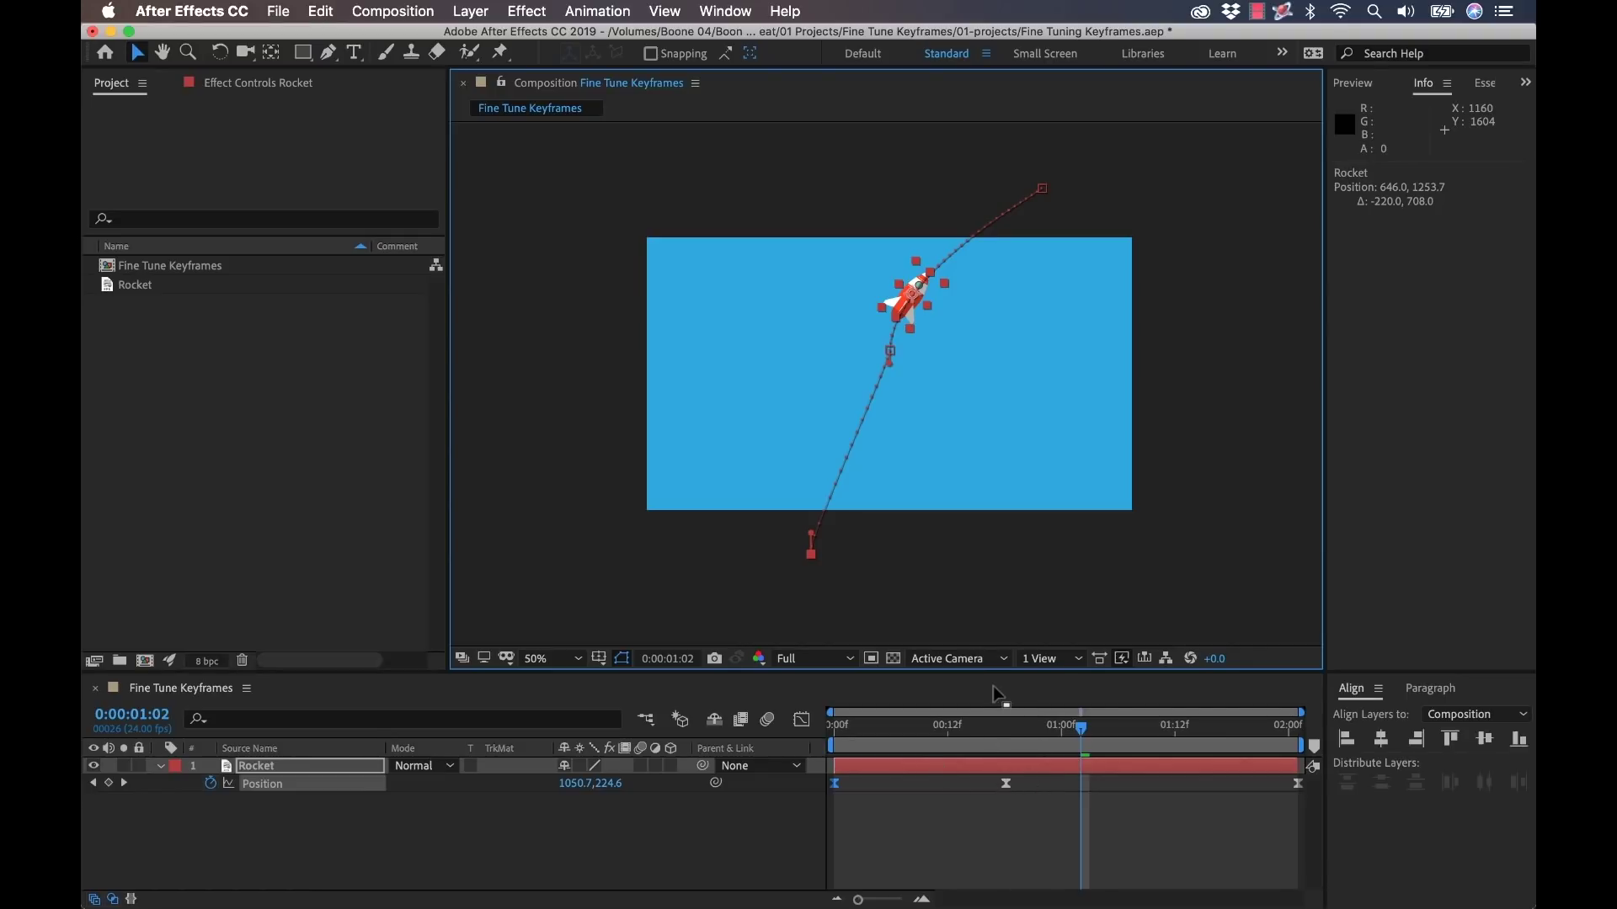
Undo the starting-point move with Cmd+Z and zoom the Composition viewer in.
{"action": "key", "text": "super+z"}
{"action": "key", "text": "super+z"}
{"action": "scroll", "coordinate": [874, 347], "scroll_direction": "up", "scroll_amount": 2}
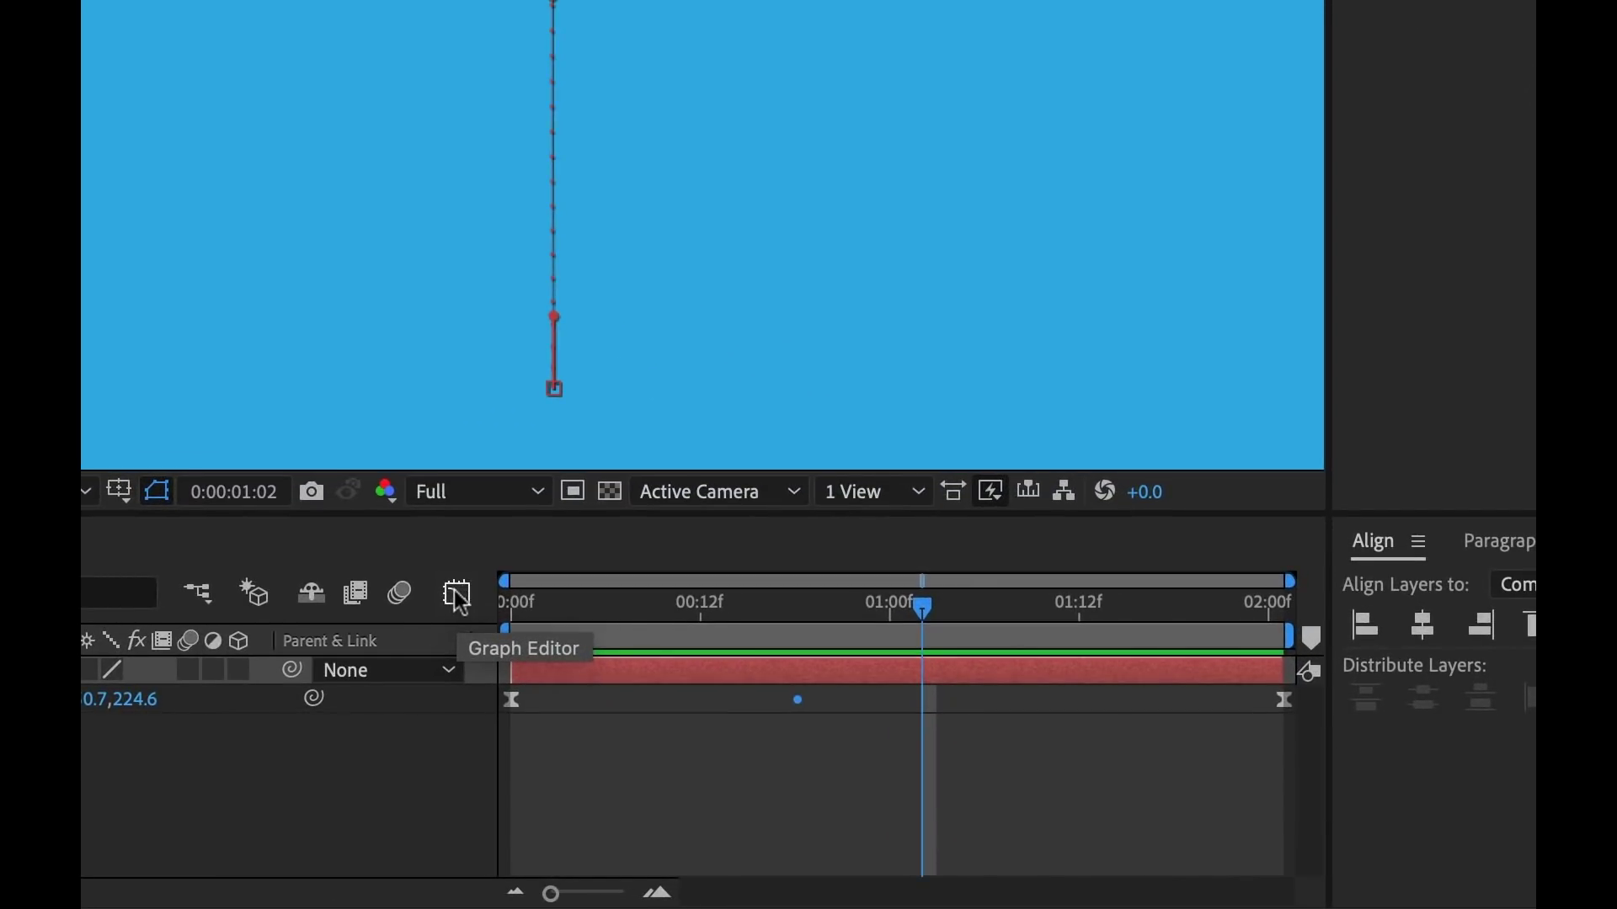
Open the Graph Editor and enlarge the timeline to show the Position speed graph peaking at 733.85 px/sec.
{"action": "left_click", "coordinate": [457, 595]}
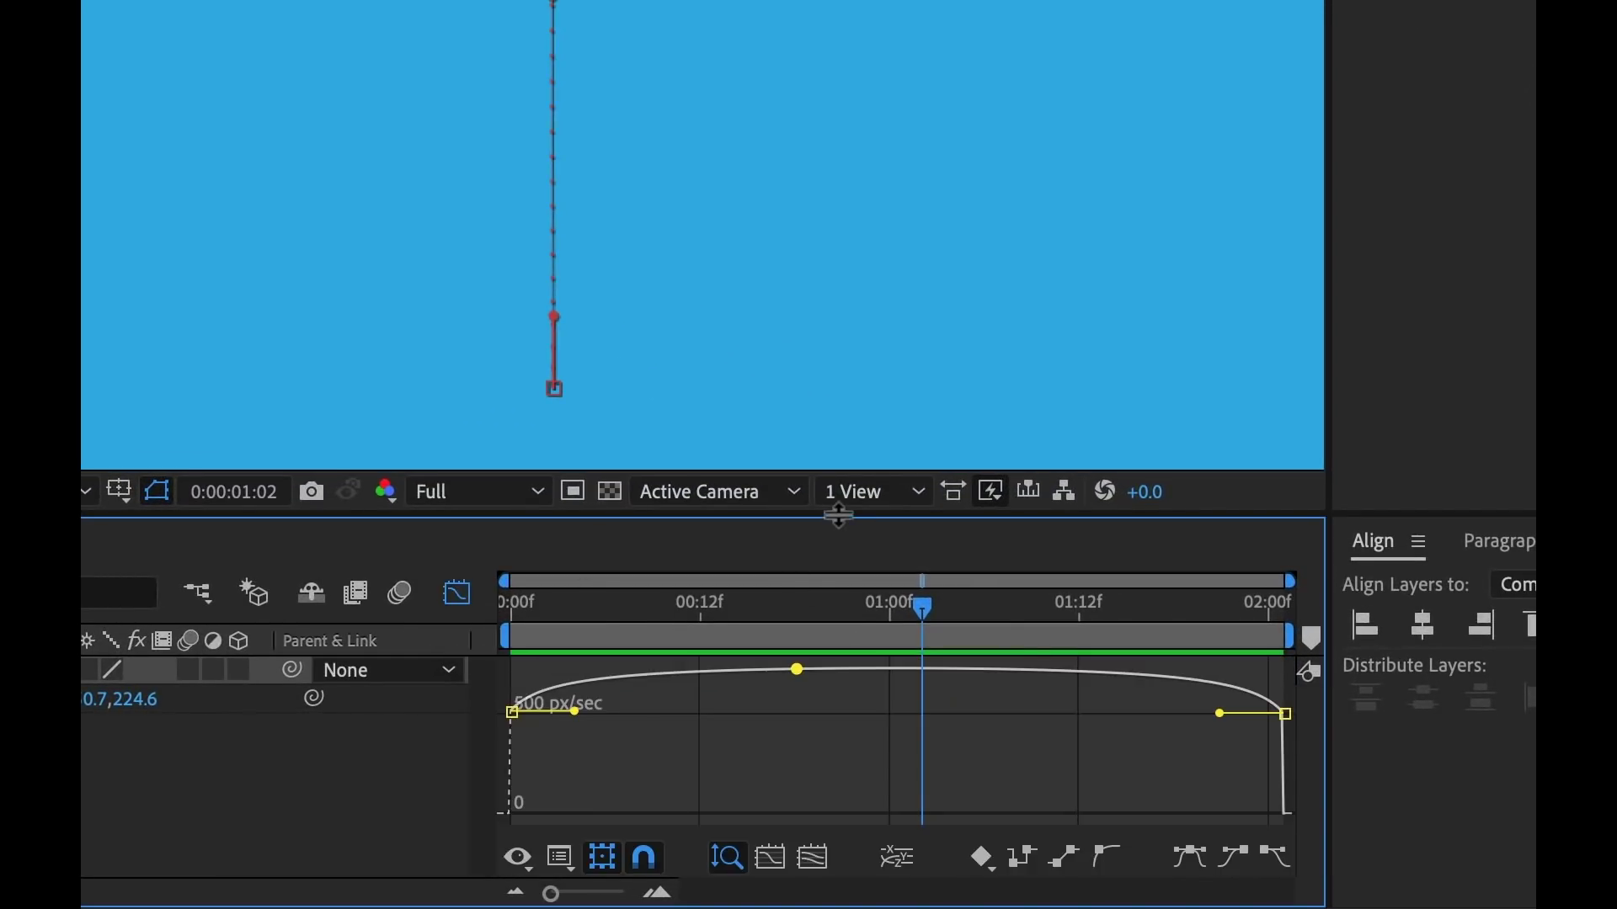
{"action": "left_click_drag", "start_coordinate": [839, 515], "coordinate": [832, 368]}
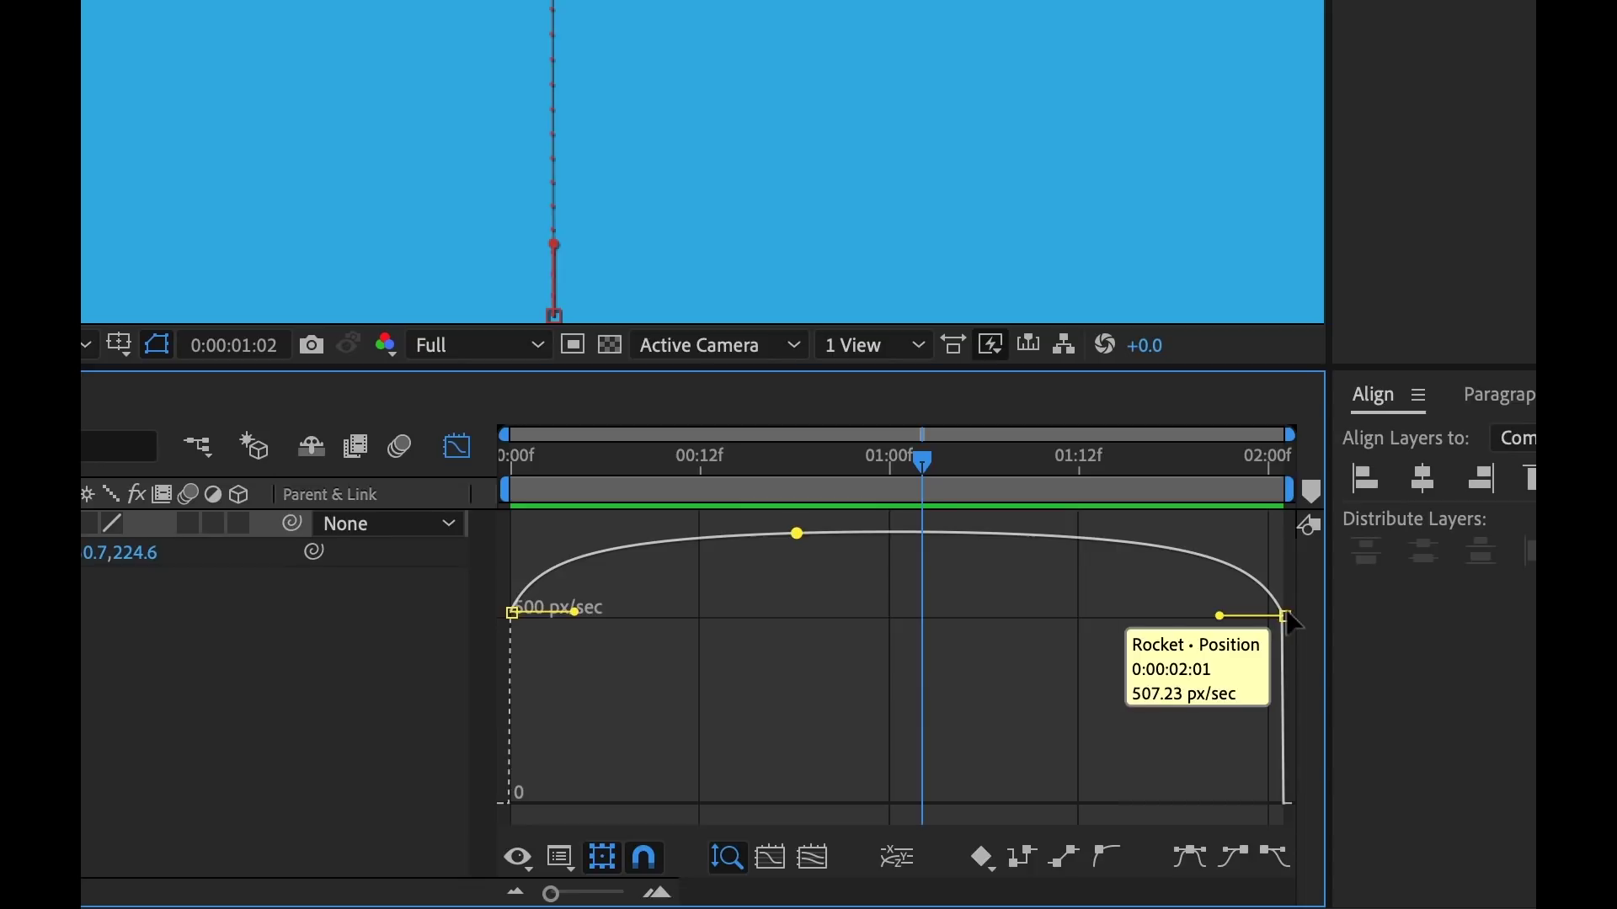
{"action": "mouse_move", "coordinate": [516, 619]}
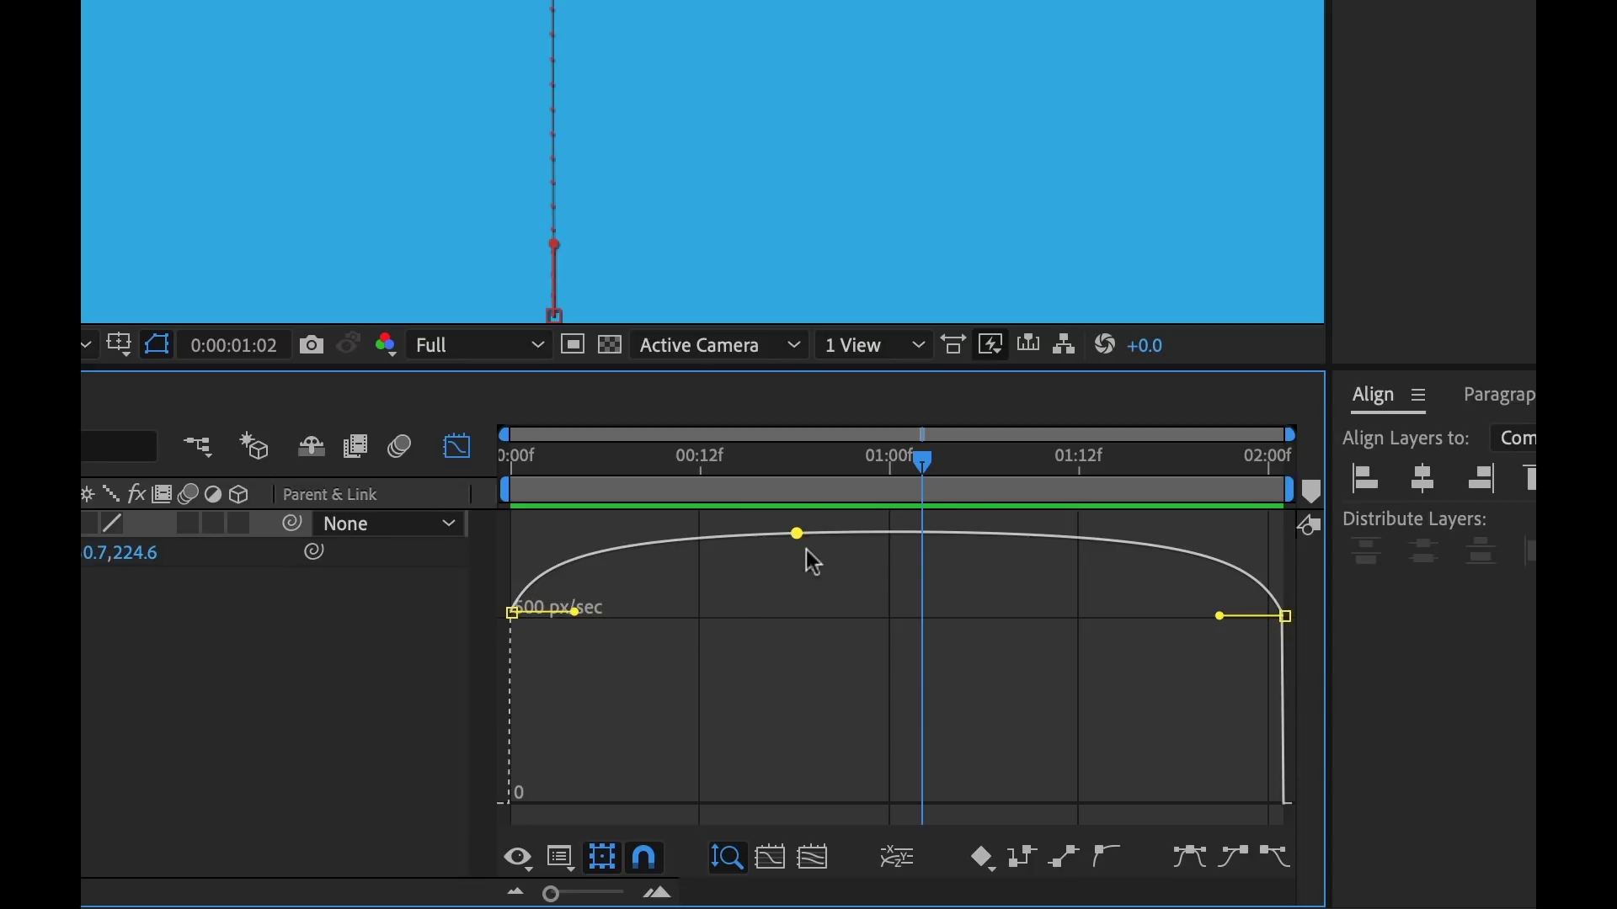
{"action": "mouse_move", "coordinate": [803, 548]}
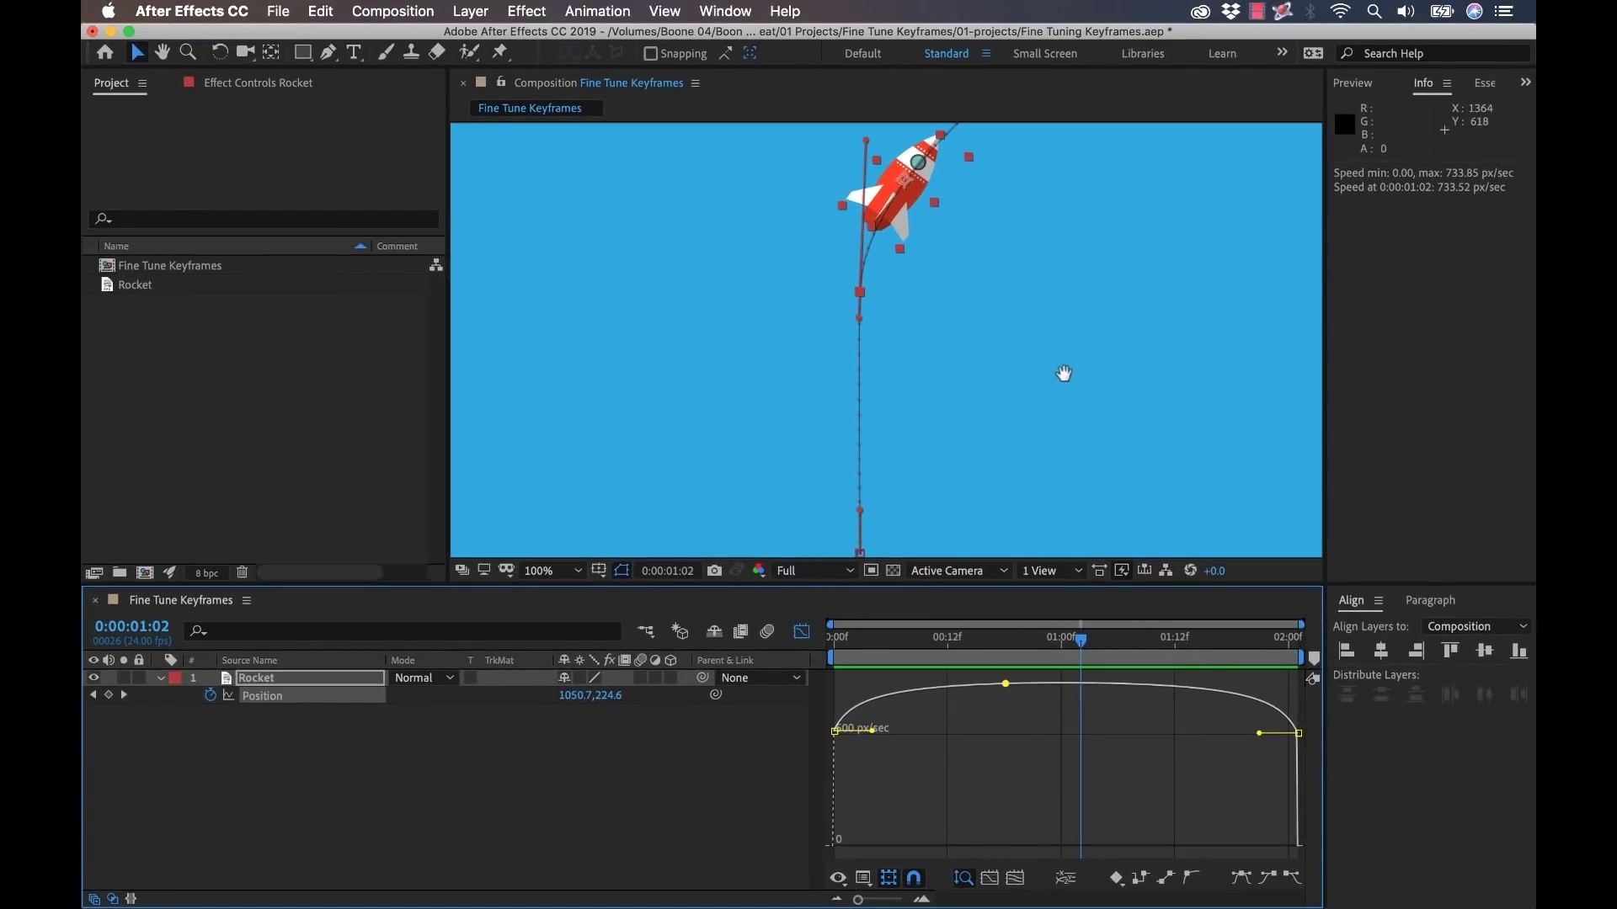
Recenter the composition view at 50% zoom and preview the launch in real time.
{"action": "left_click_drag", "start_coordinate": [1064, 372], "coordinate": [1042, 464]}
{"action": "key", "text": "comma"}
{"action": "key", "text": "comma"}
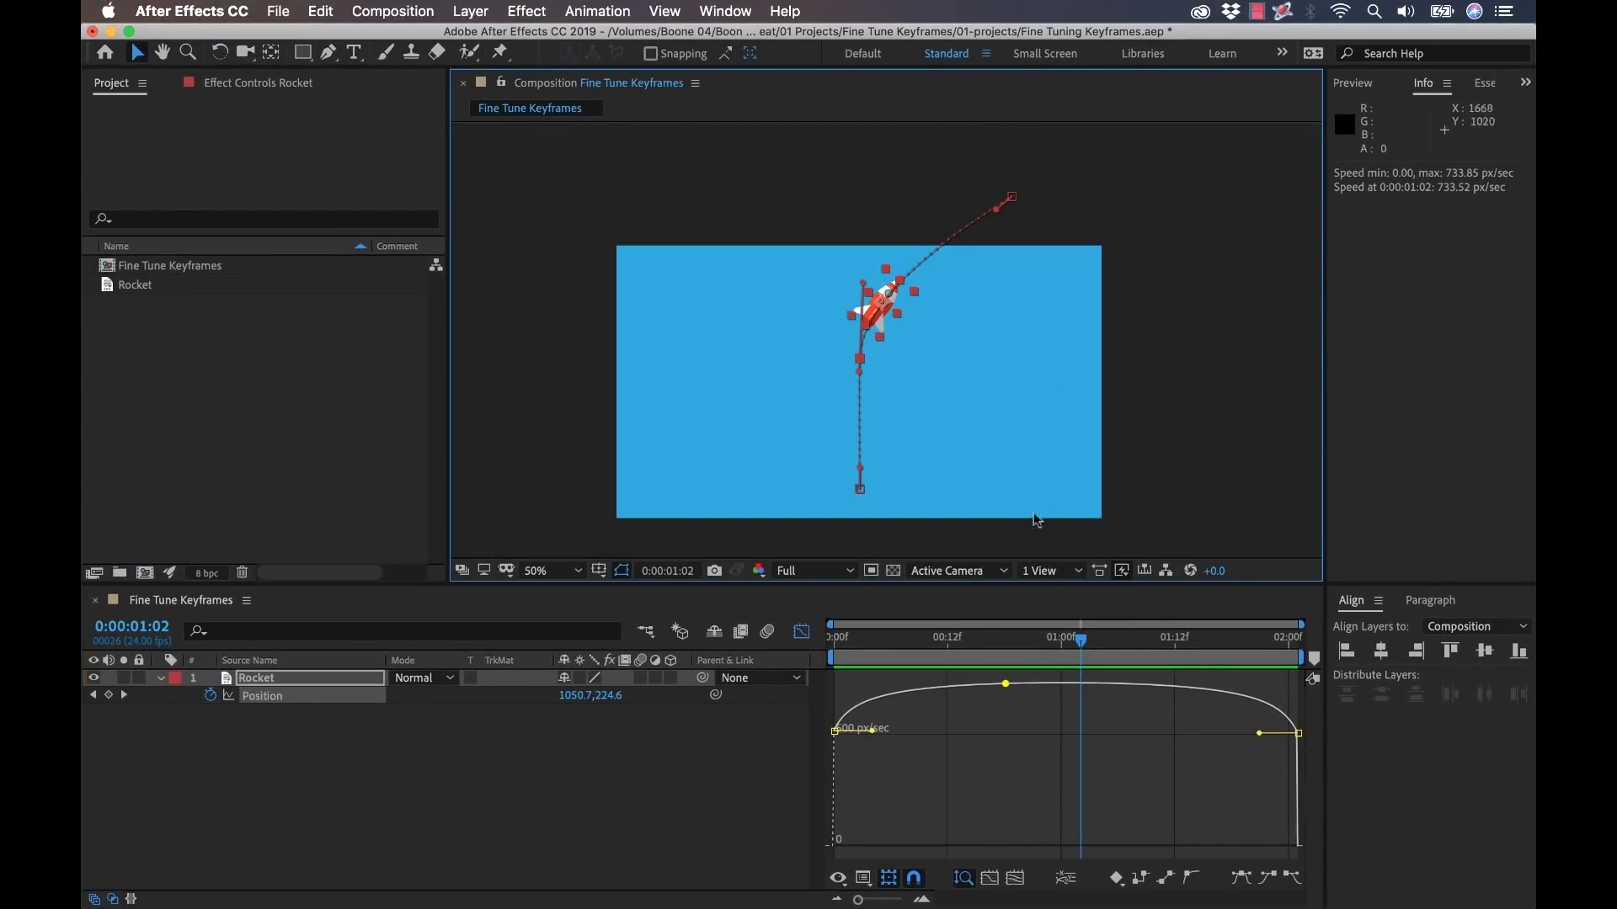
{"action": "key", "text": "space"}
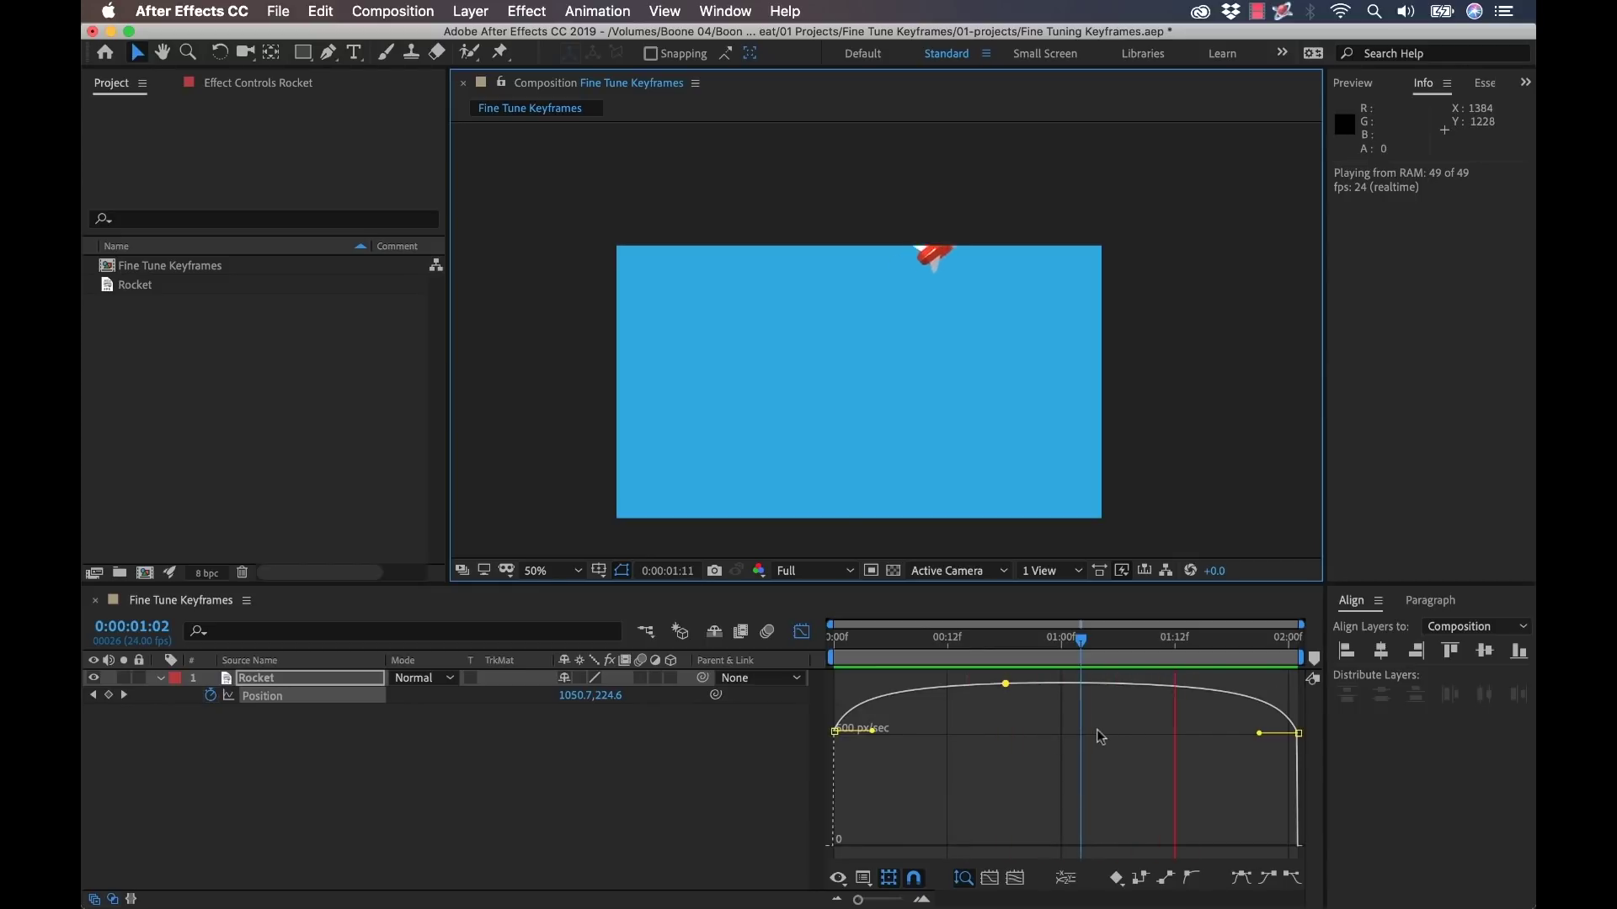
Drop the first keyframe's speed to near 0 px/sec with a long ease out, and cut the last keyframe's influence to about 2.6%.
{"action": "key", "text": "space"}
{"action": "mouse_move", "coordinate": [837, 740]}
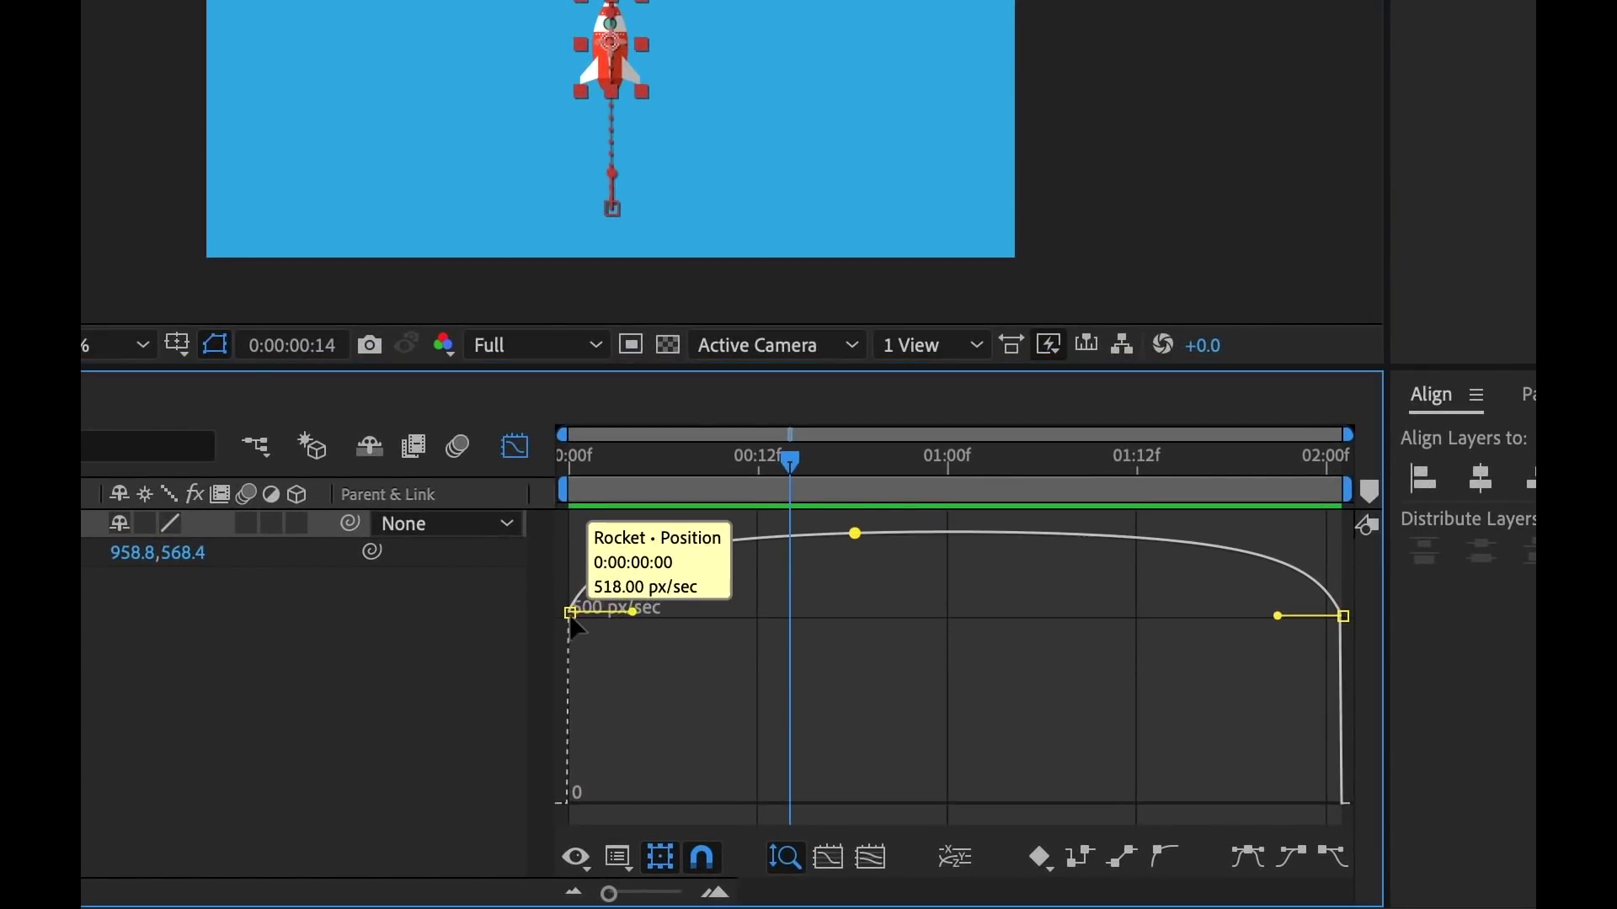
{"action": "left_click_drag", "start_coordinate": [572, 619], "coordinate": [581, 829]}
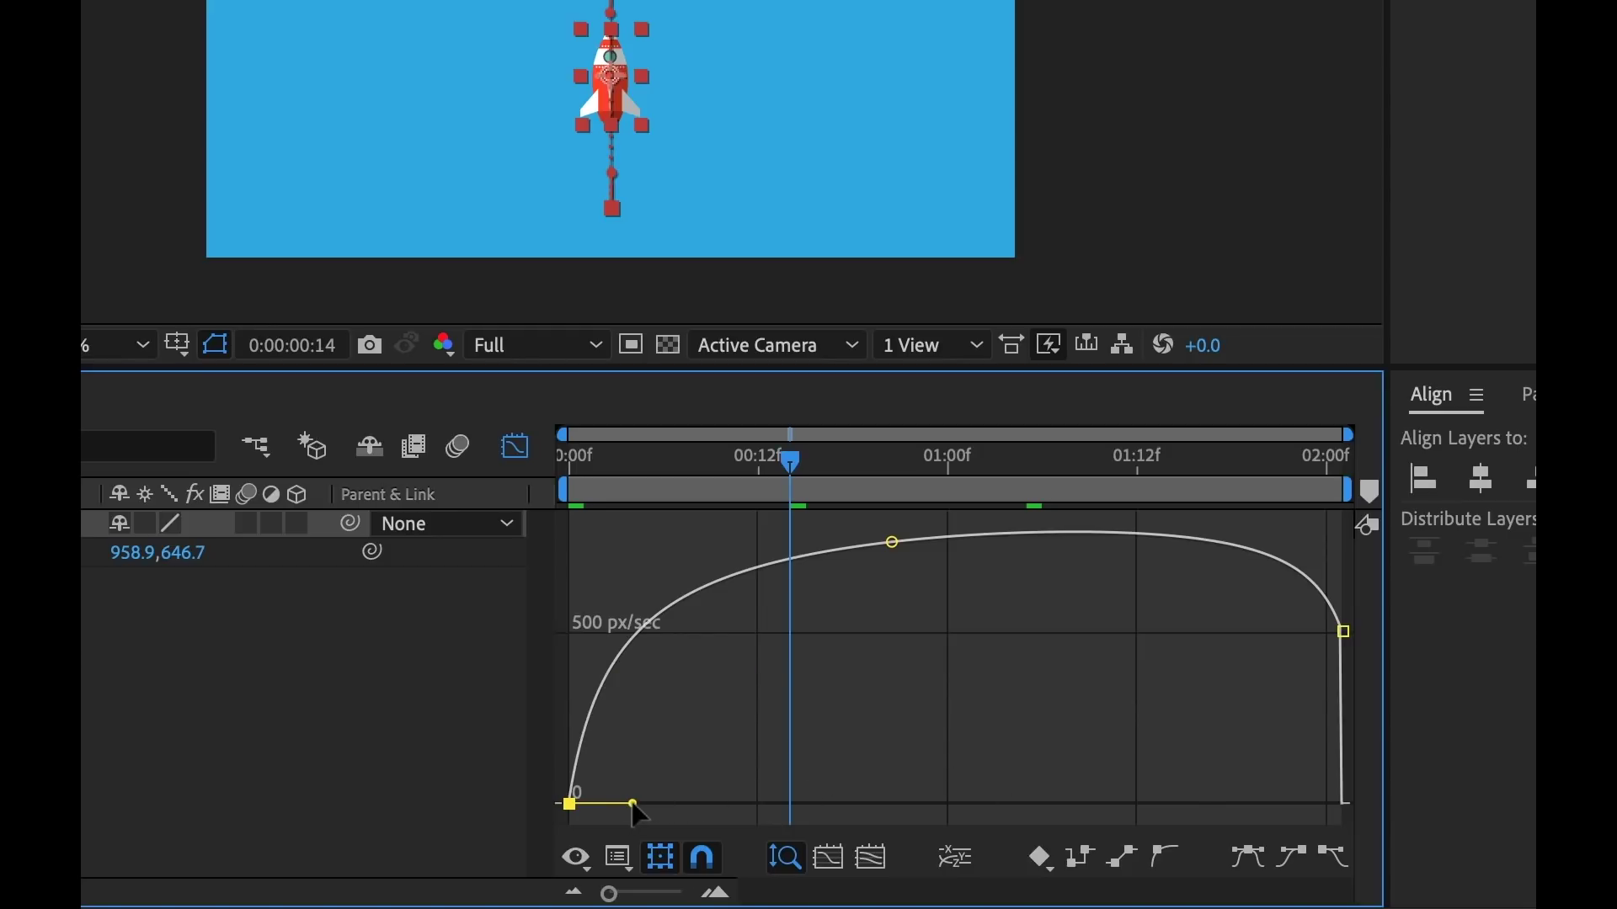
{"action": "left_click_drag", "start_coordinate": [634, 805], "coordinate": [985, 811]}
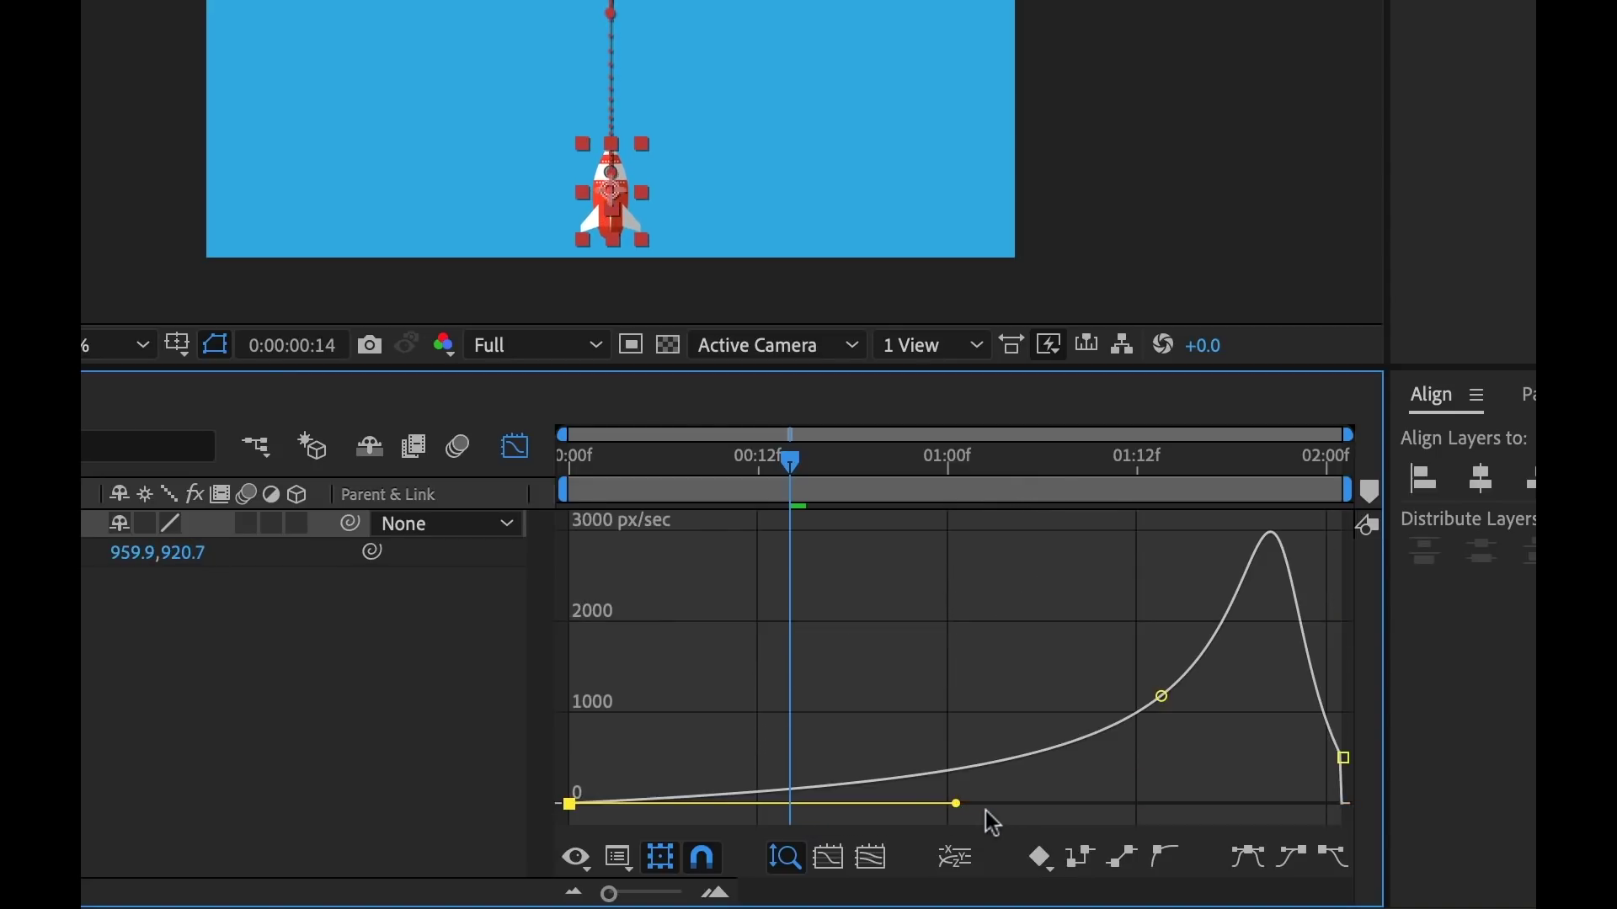
{"action": "left_click", "coordinate": [1344, 759]}
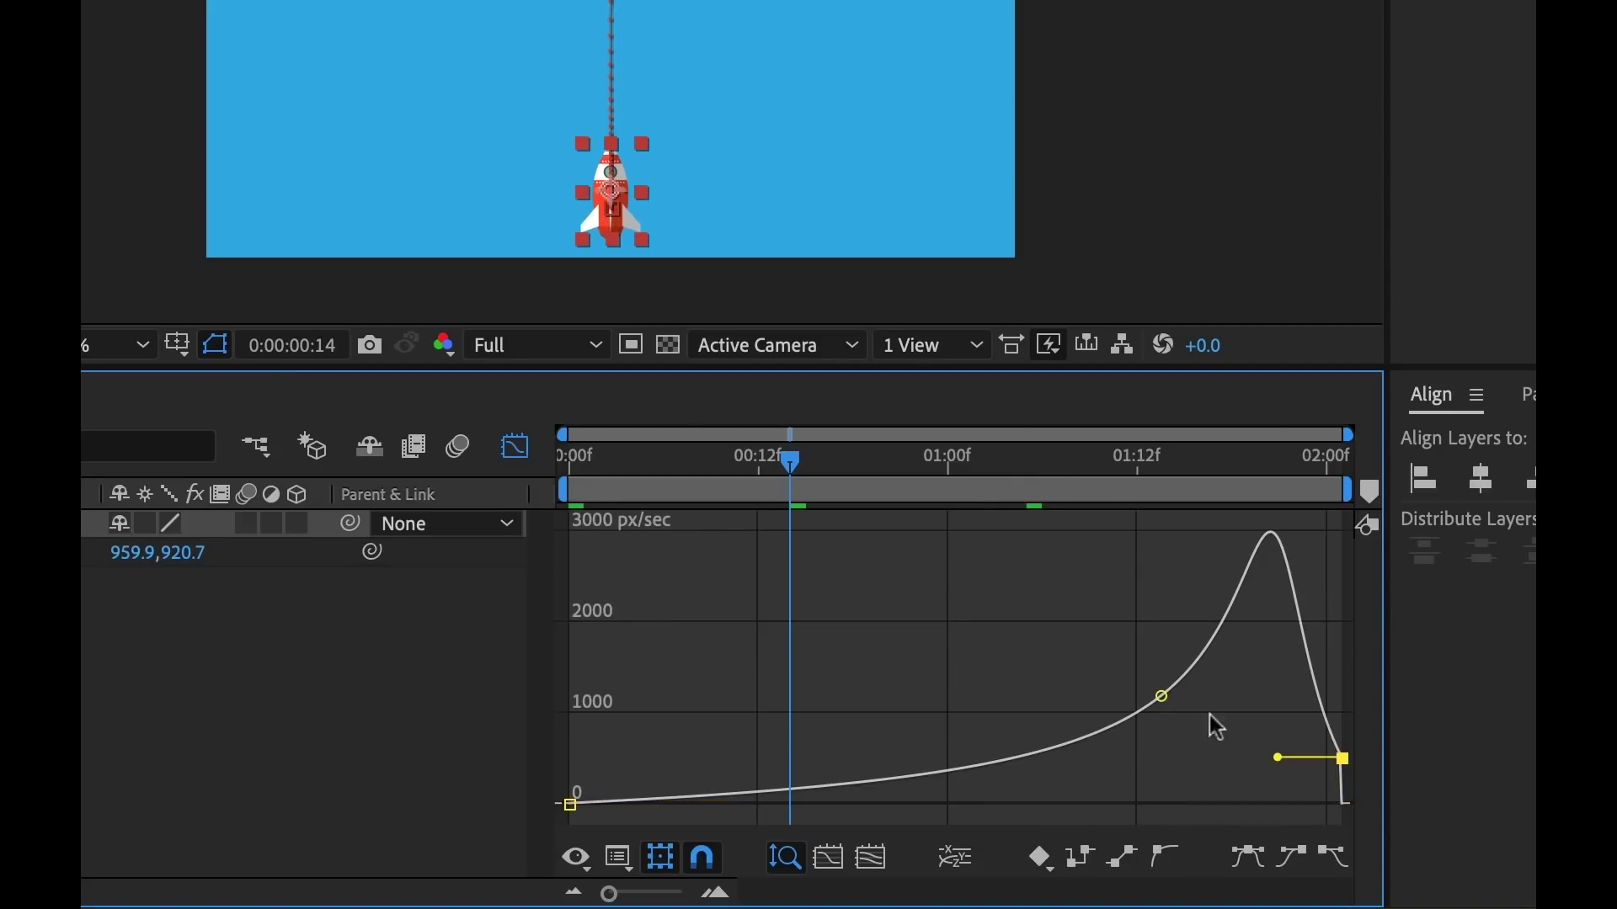
{"action": "left_click_drag", "start_coordinate": [1279, 760], "coordinate": [1334, 754]}
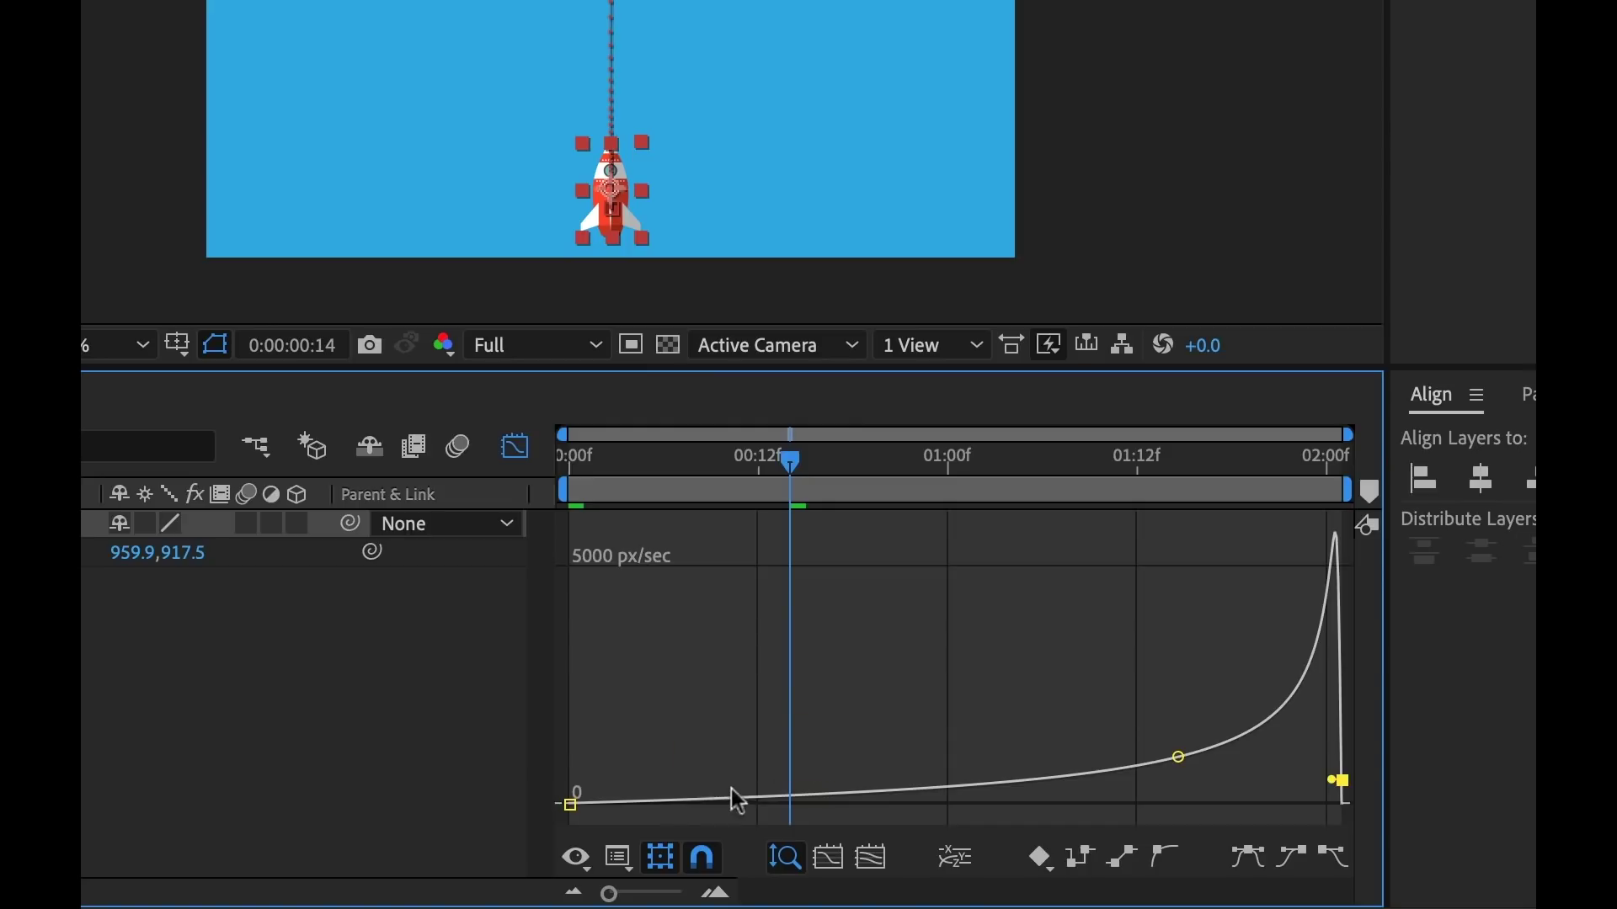
{"action": "mouse_move", "coordinate": [1336, 566]}
Preview the eased launch with the viewer at 100% and the rocket and motion path centred.
{"action": "key", "text": "period"}
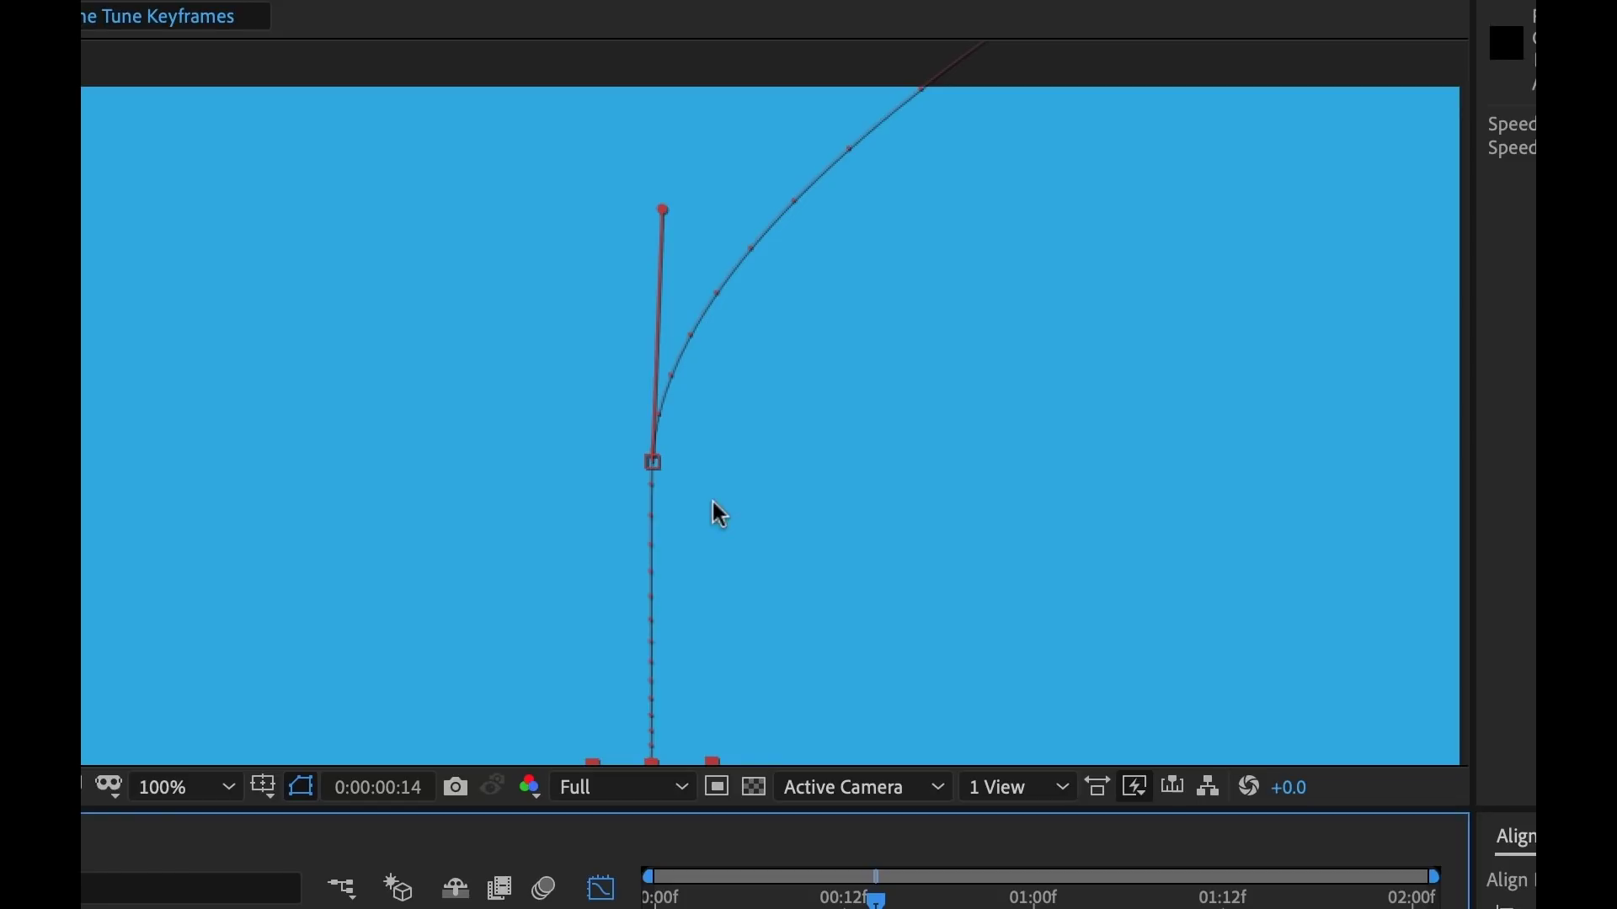
{"action": "left_click_drag", "start_coordinate": [783, 516], "coordinate": [840, 270]}
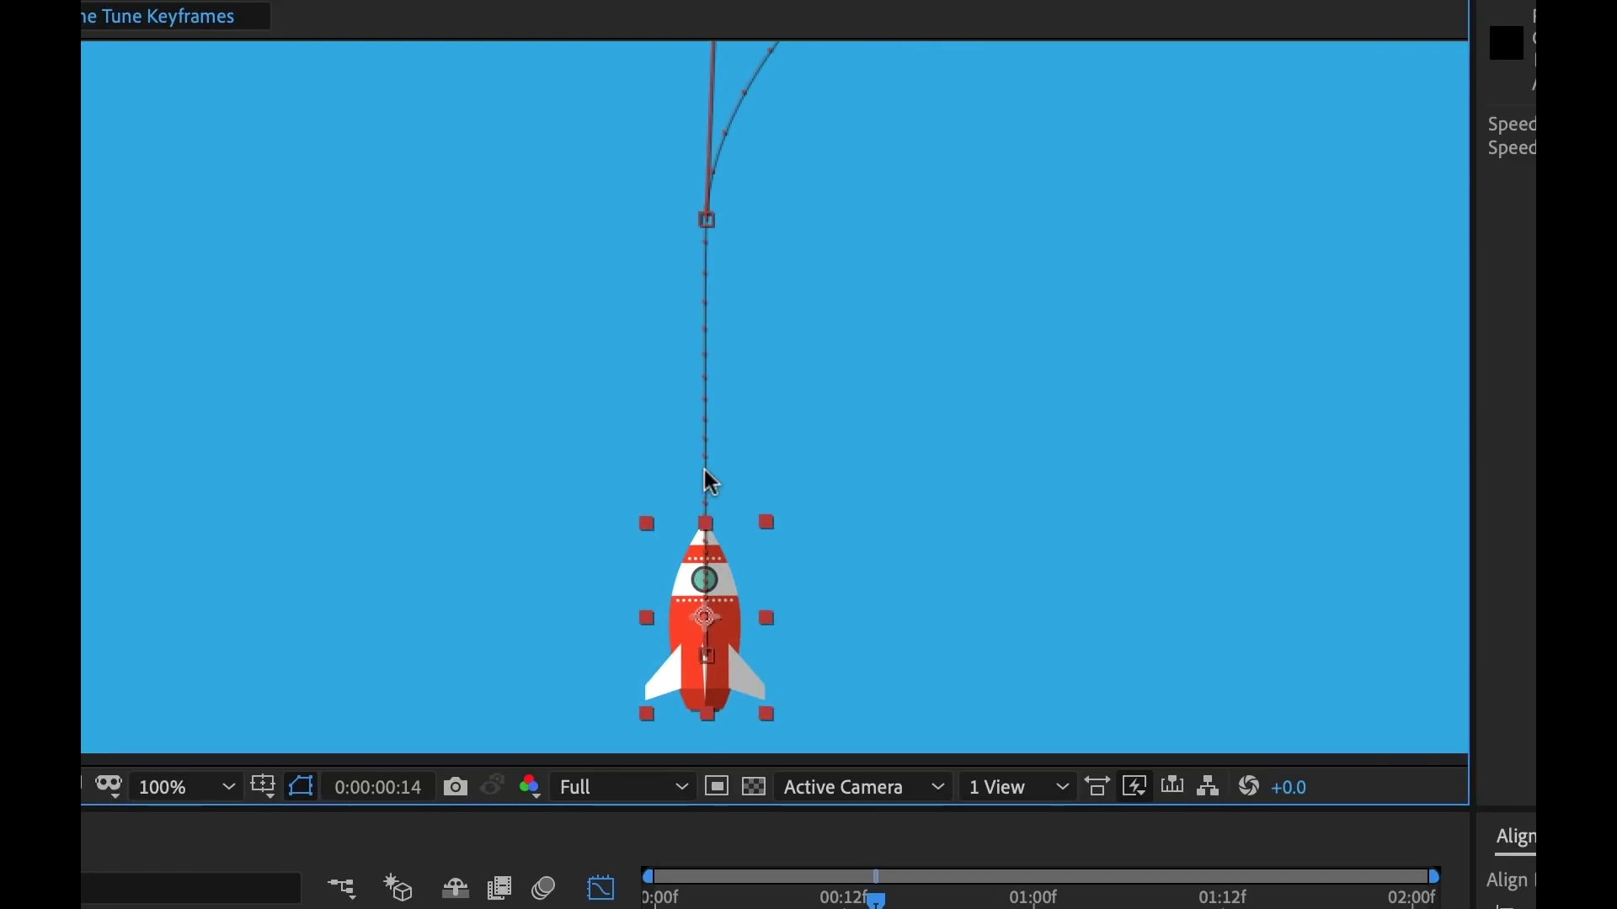
{"action": "left_click_drag", "start_coordinate": [923, 140], "coordinate": [603, 571]}
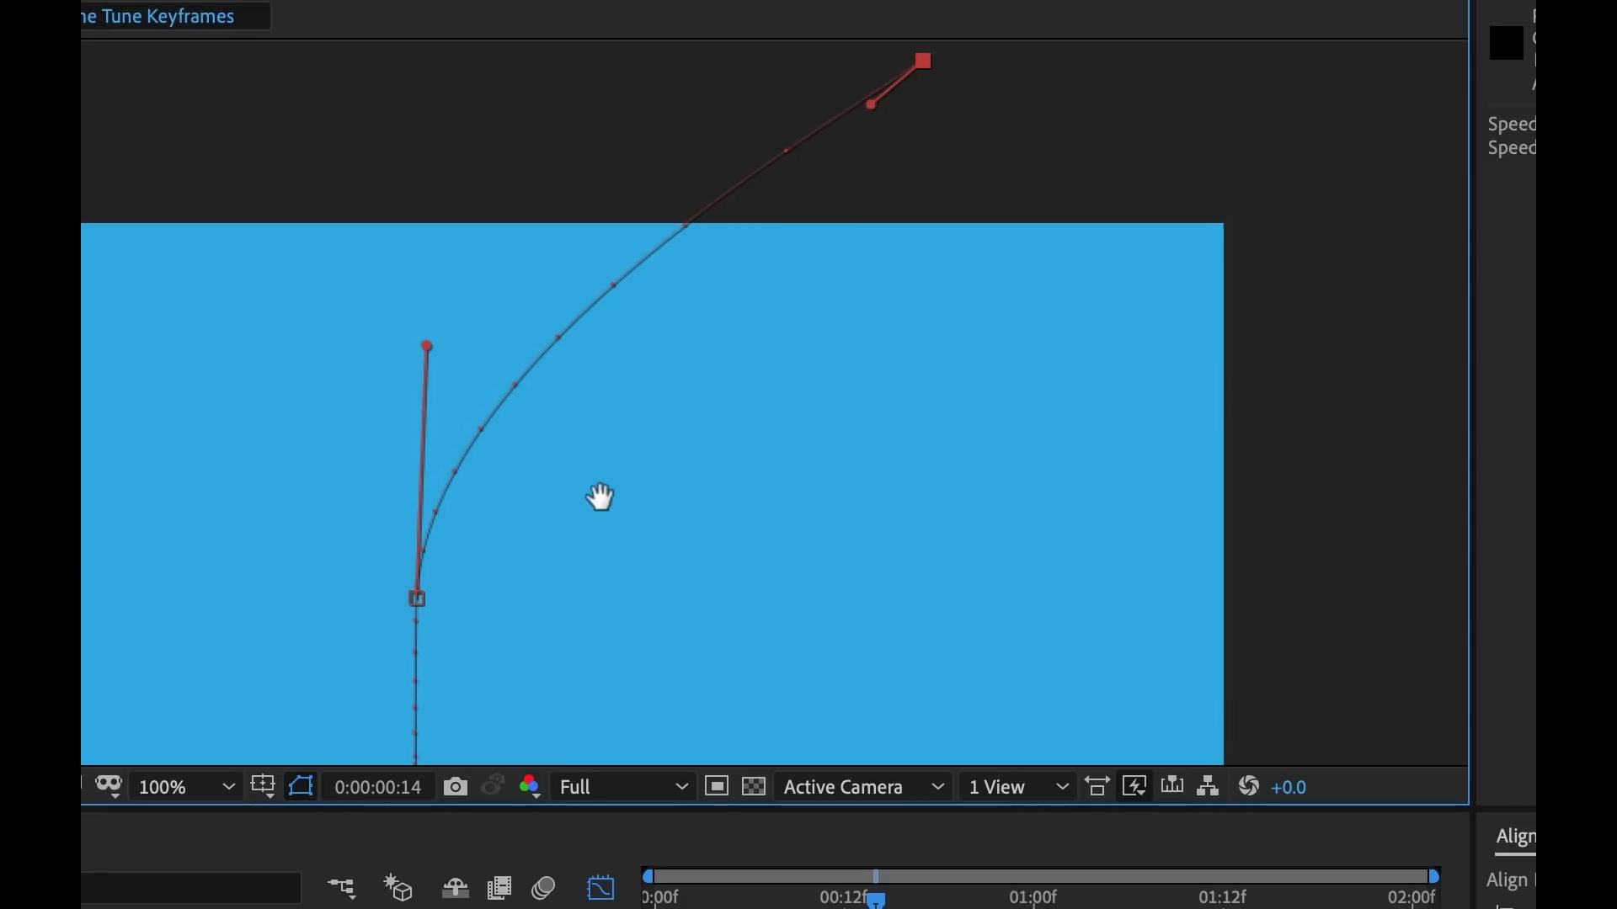
{"action": "left_click_drag", "start_coordinate": [603, 498], "coordinate": [791, 314]}
{"action": "scroll", "coordinate": [800, 327], "scroll_direction": "down", "scroll_amount": 2}
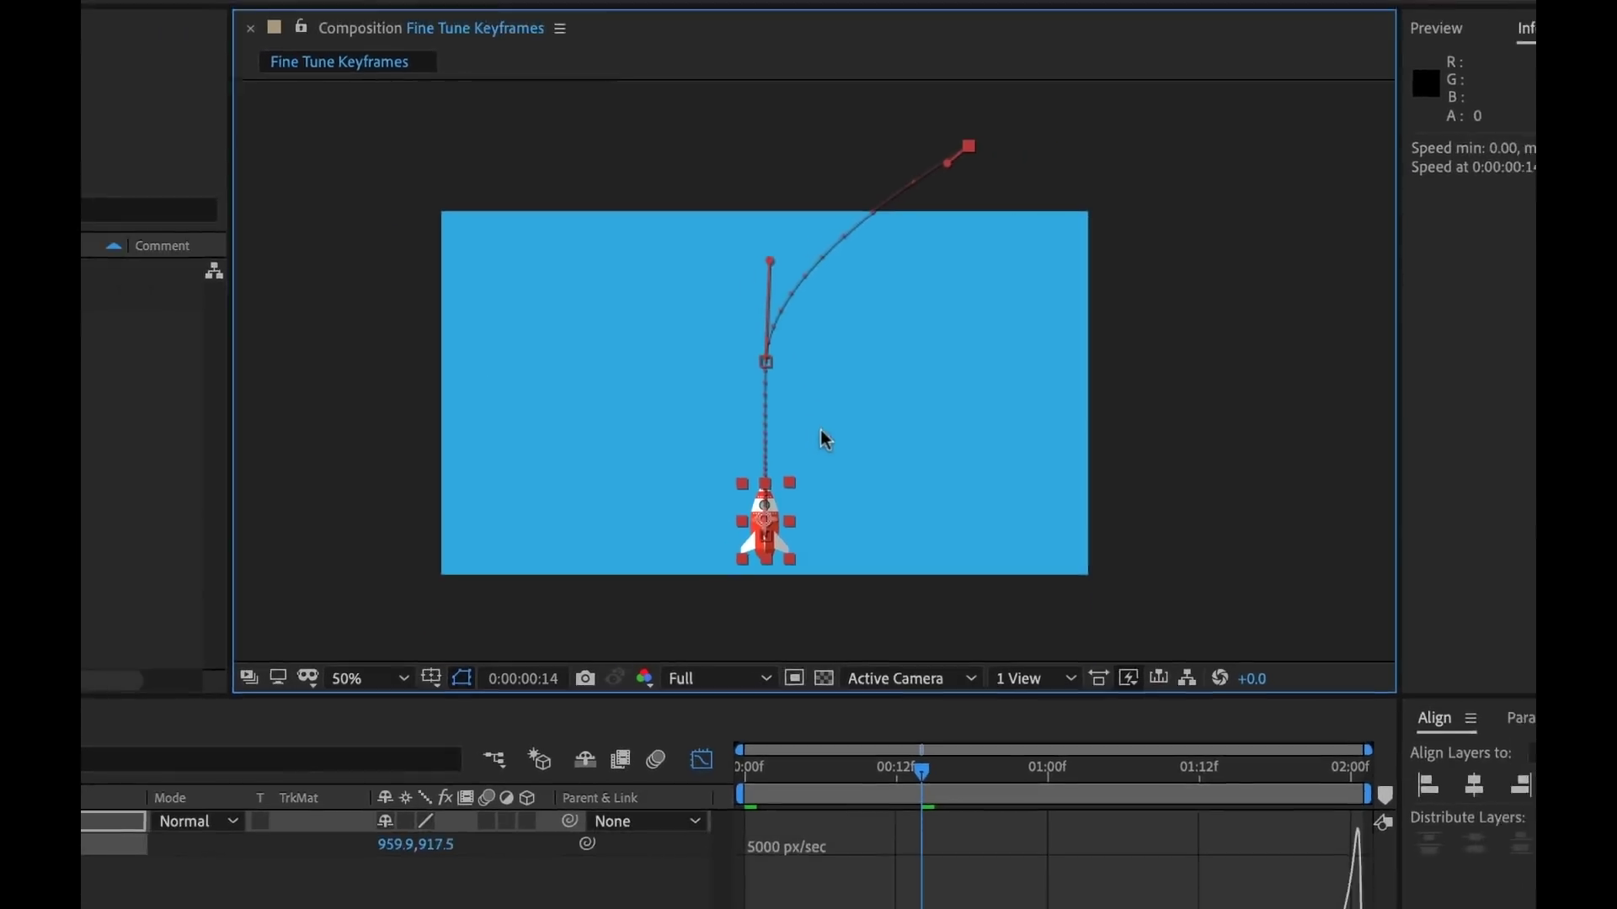
{"action": "left_click_drag", "start_coordinate": [712, 481], "coordinate": [800, 497]}
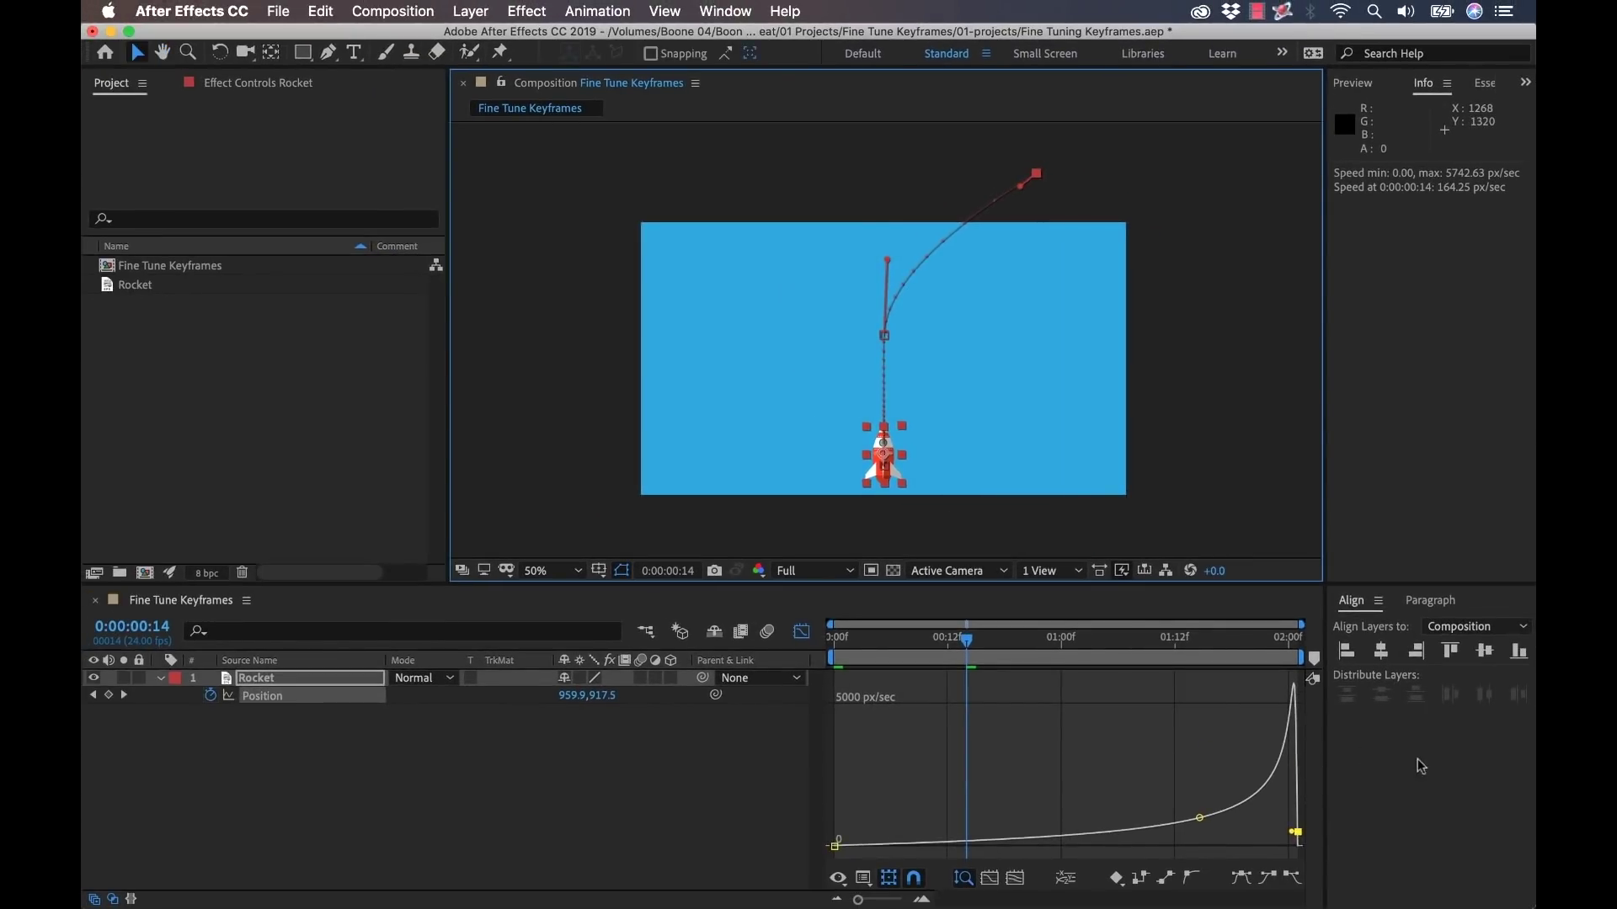
{"action": "key", "text": "space"}
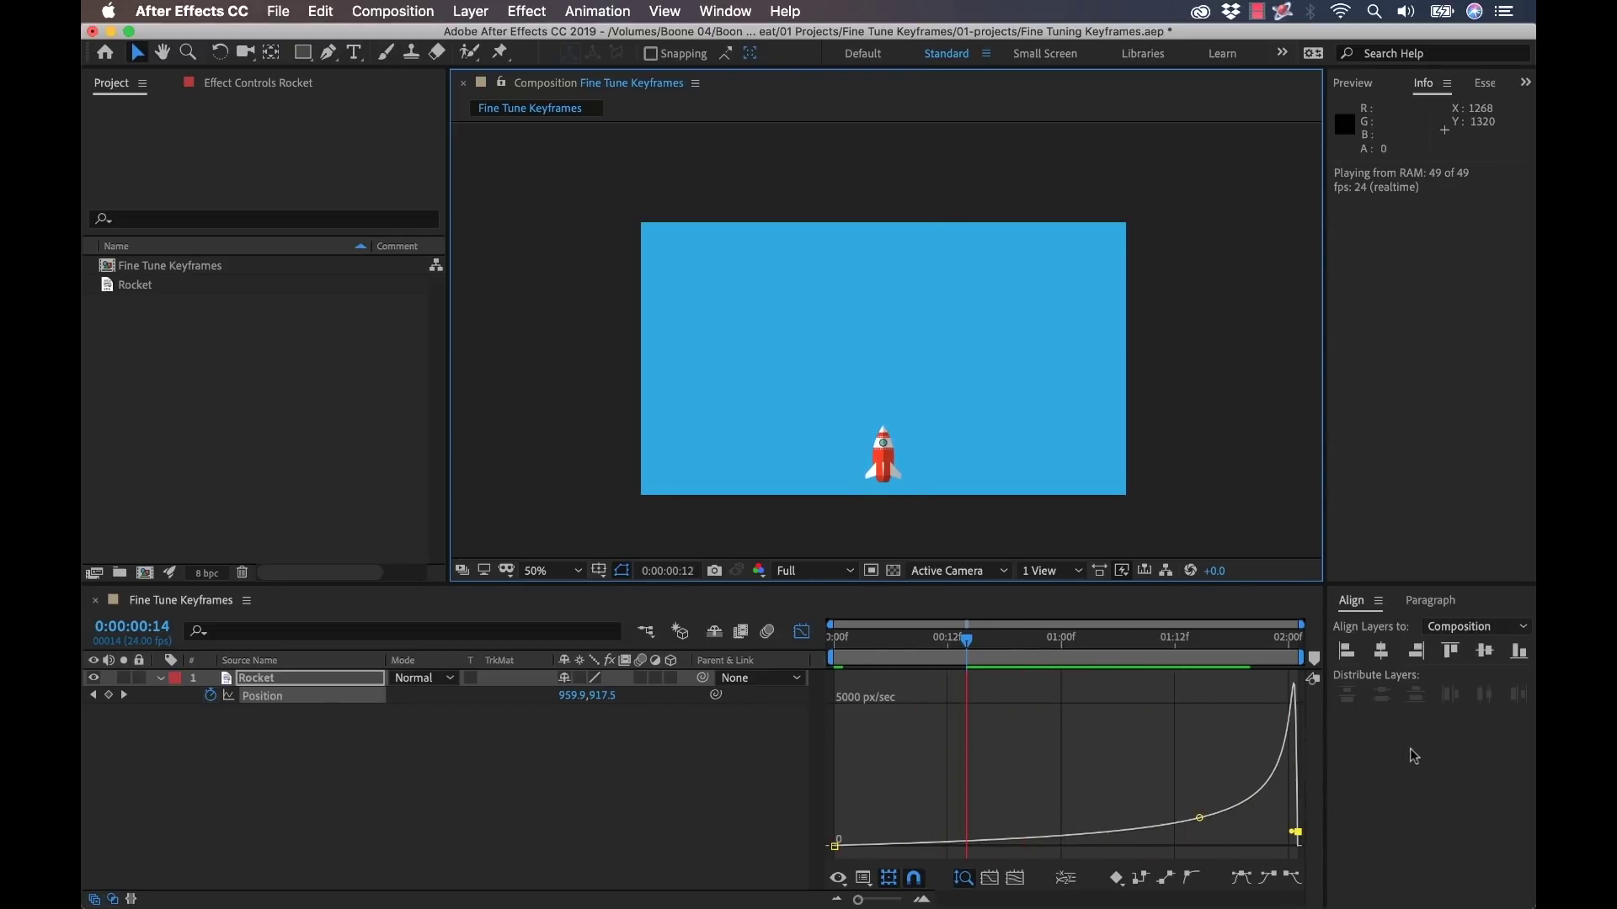
Back in keyframe view, check the first Position keyframe's velocity: 0 px/sec outgoing, 100% influence.
{"action": "key", "text": "space"}
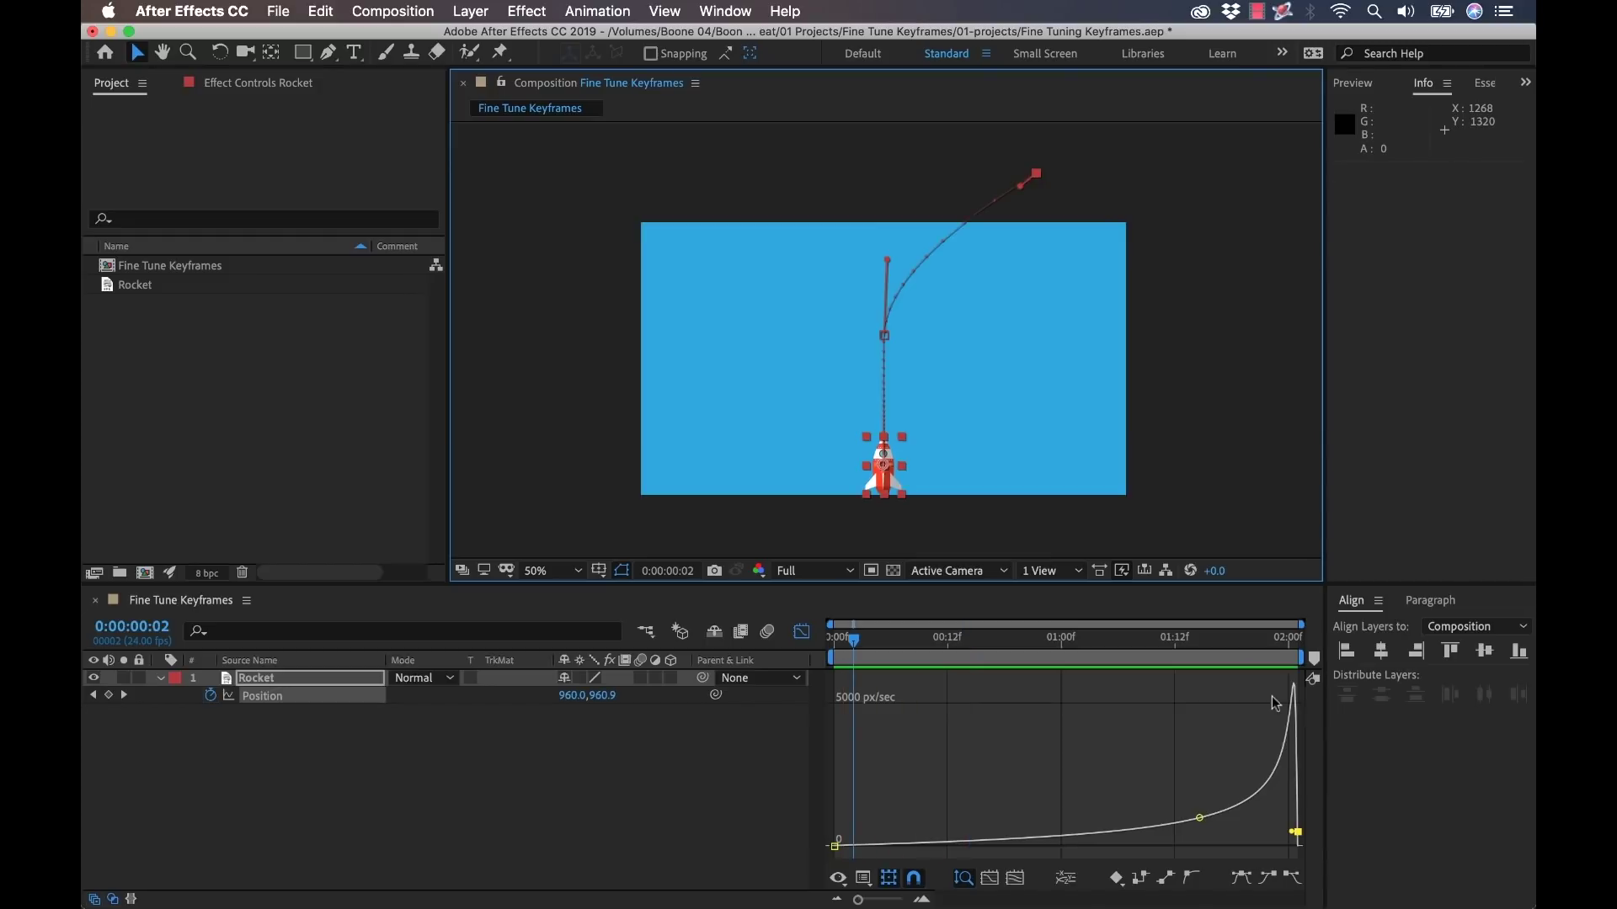
{"action": "left_click", "coordinate": [800, 633]}
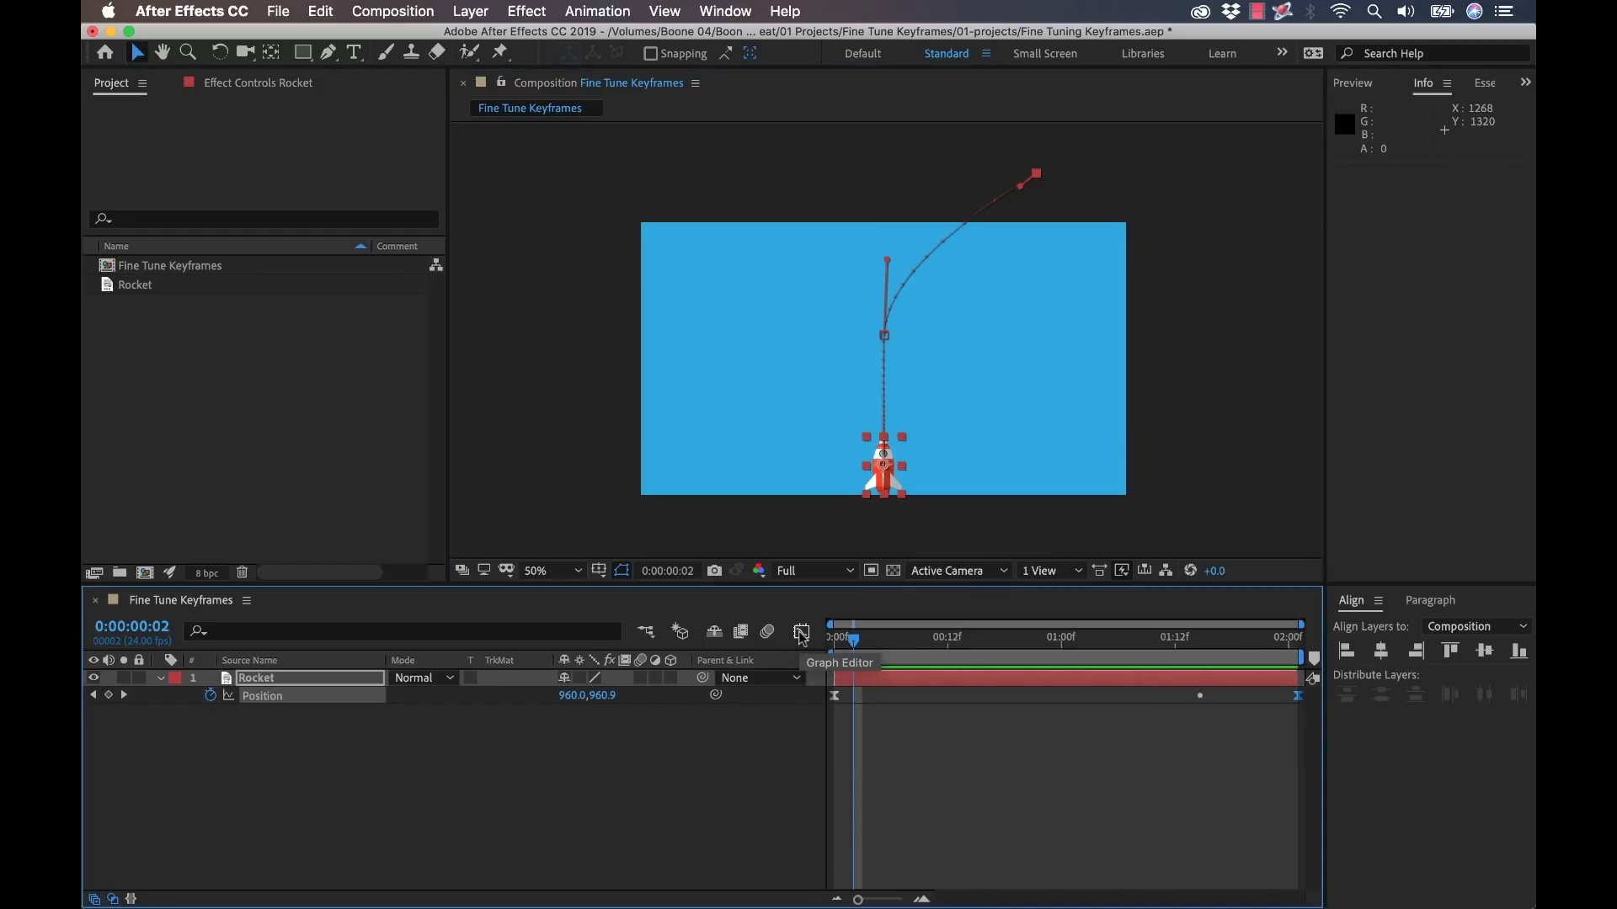
{"action": "left_click", "coordinate": [836, 699]}
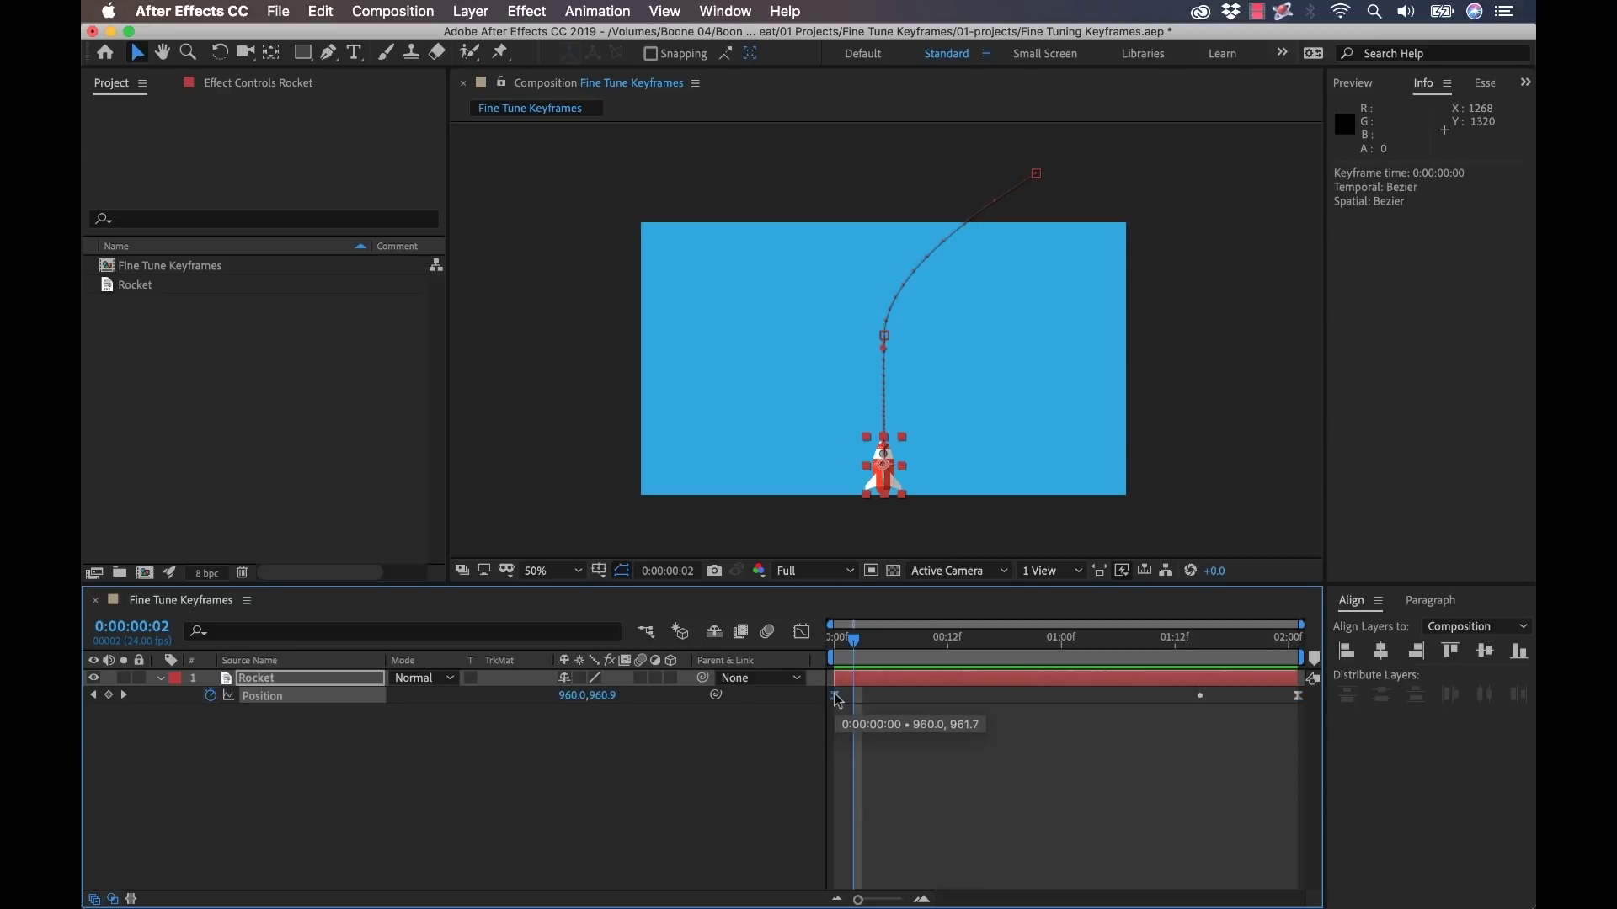
{"action": "left_click", "coordinate": [594, 12]}
{"action": "left_click", "coordinate": [665, 183]}
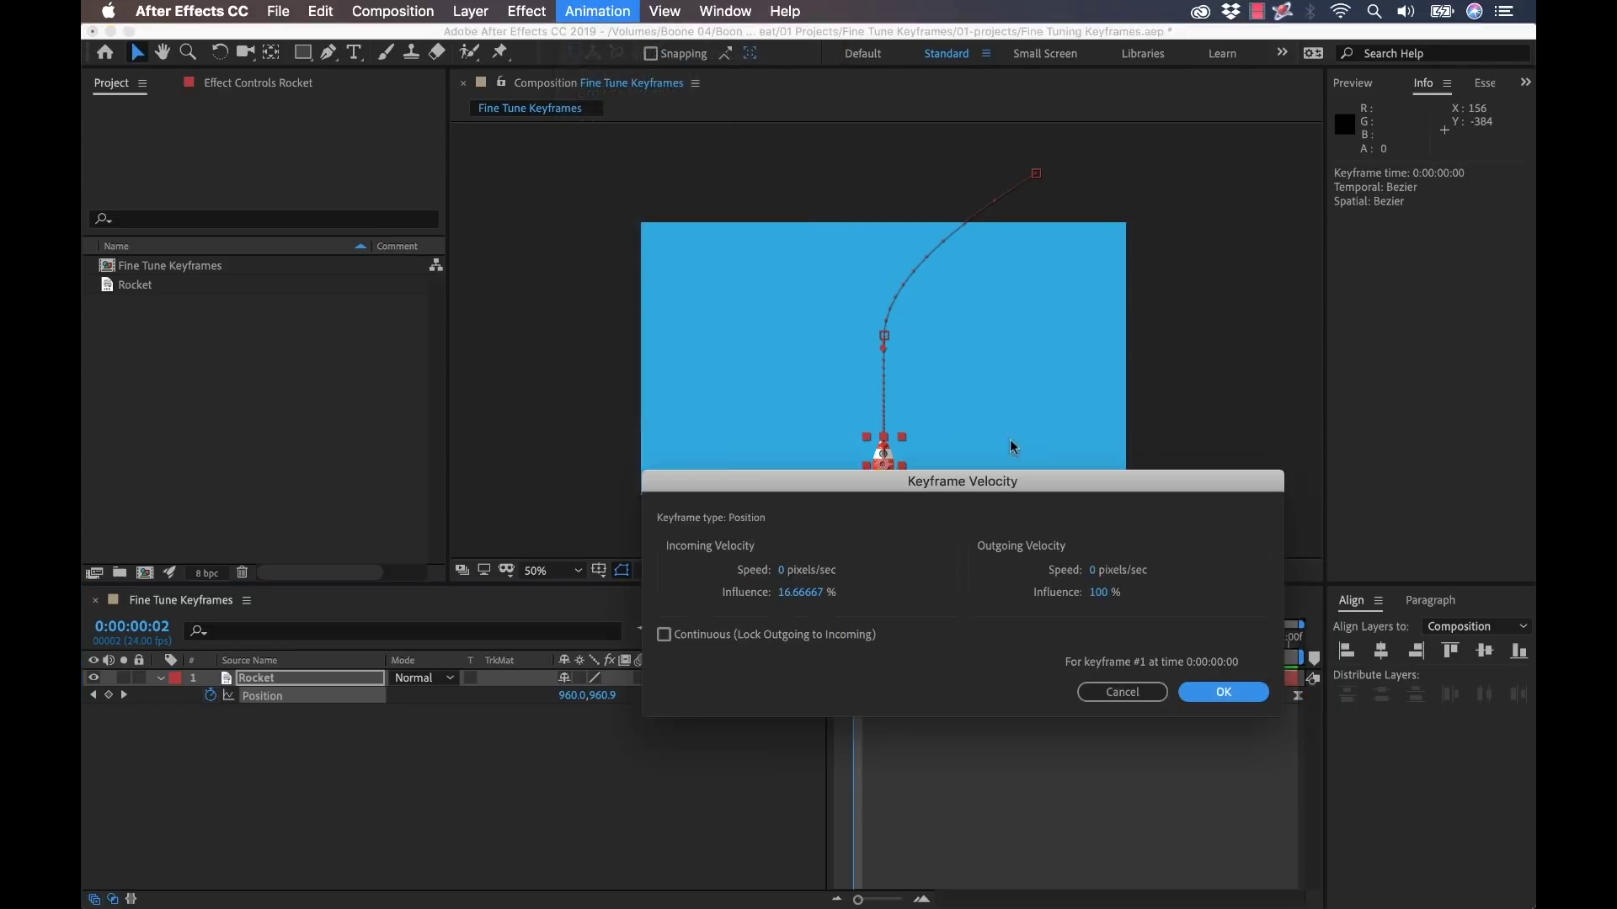
{"action": "left_click_drag", "start_coordinate": [1030, 485], "coordinate": [979, 526]}
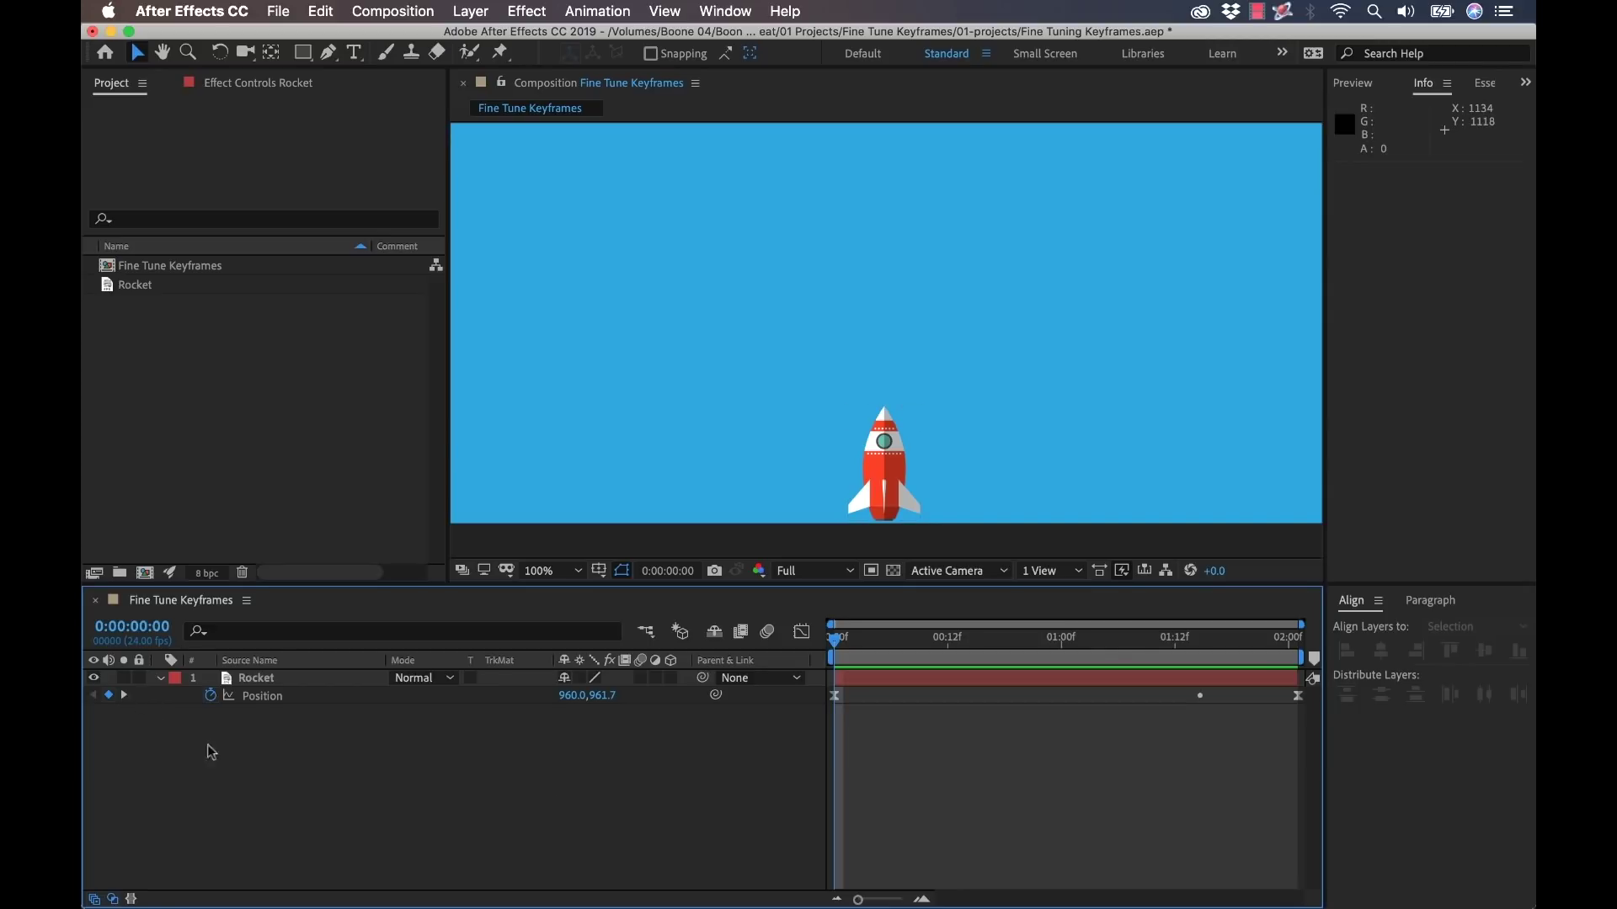
Show only the Rocket layer's keyframed Position track, starting at 960, 961.7.
{"action": "key", "text": "u"}
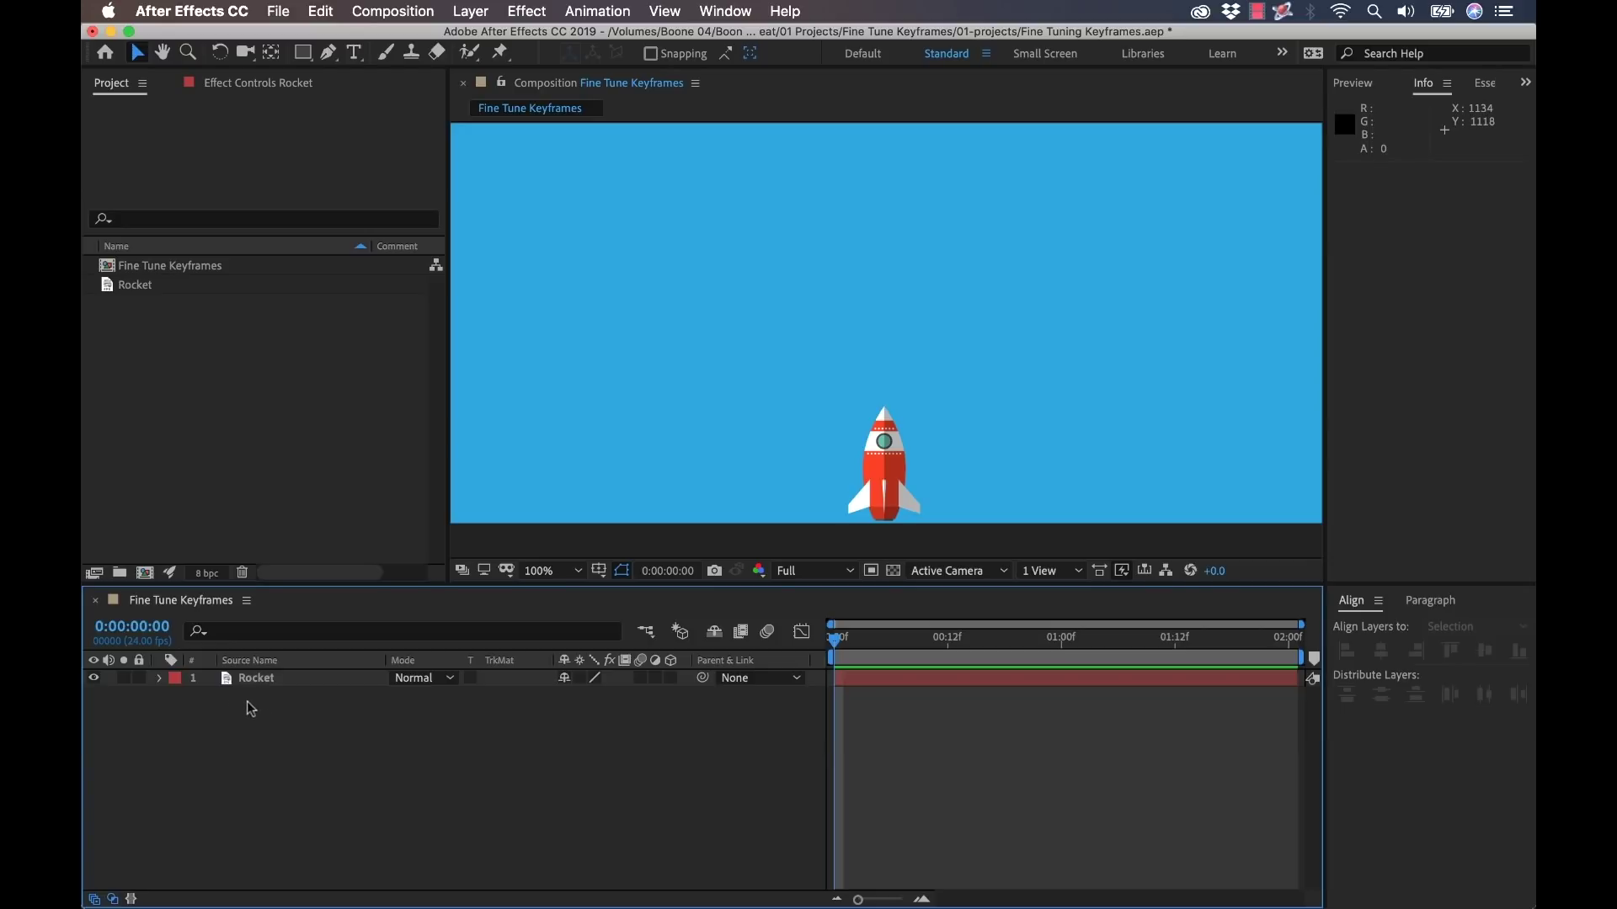
{"action": "key", "text": "u"}
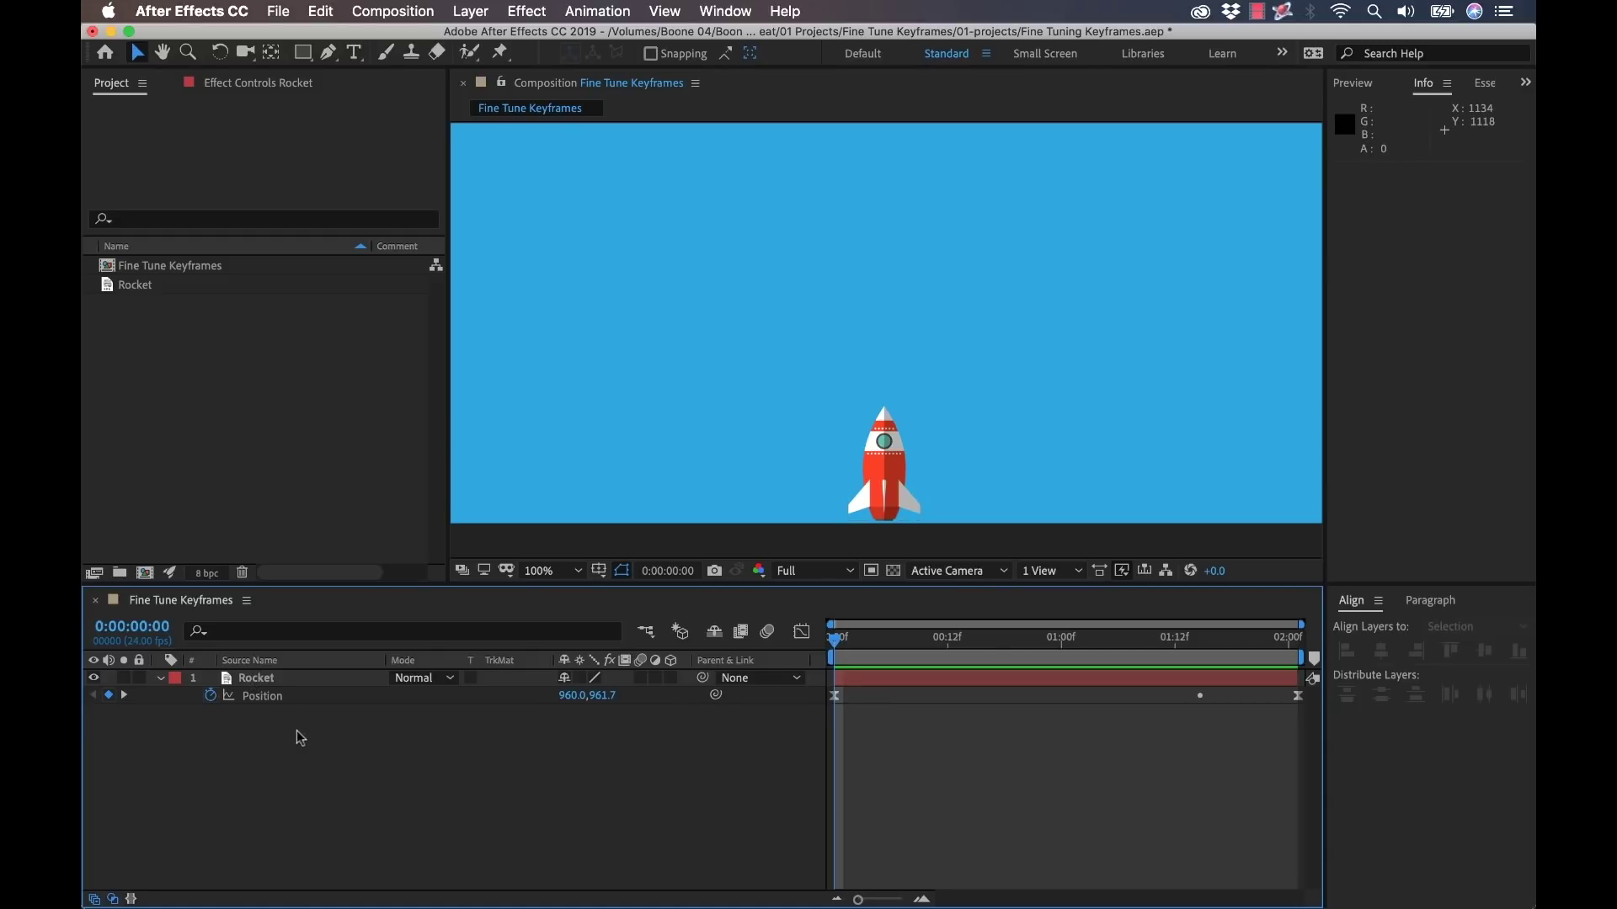
{"action": "left_click", "coordinate": [205, 702]}
{"action": "key", "text": "p"}
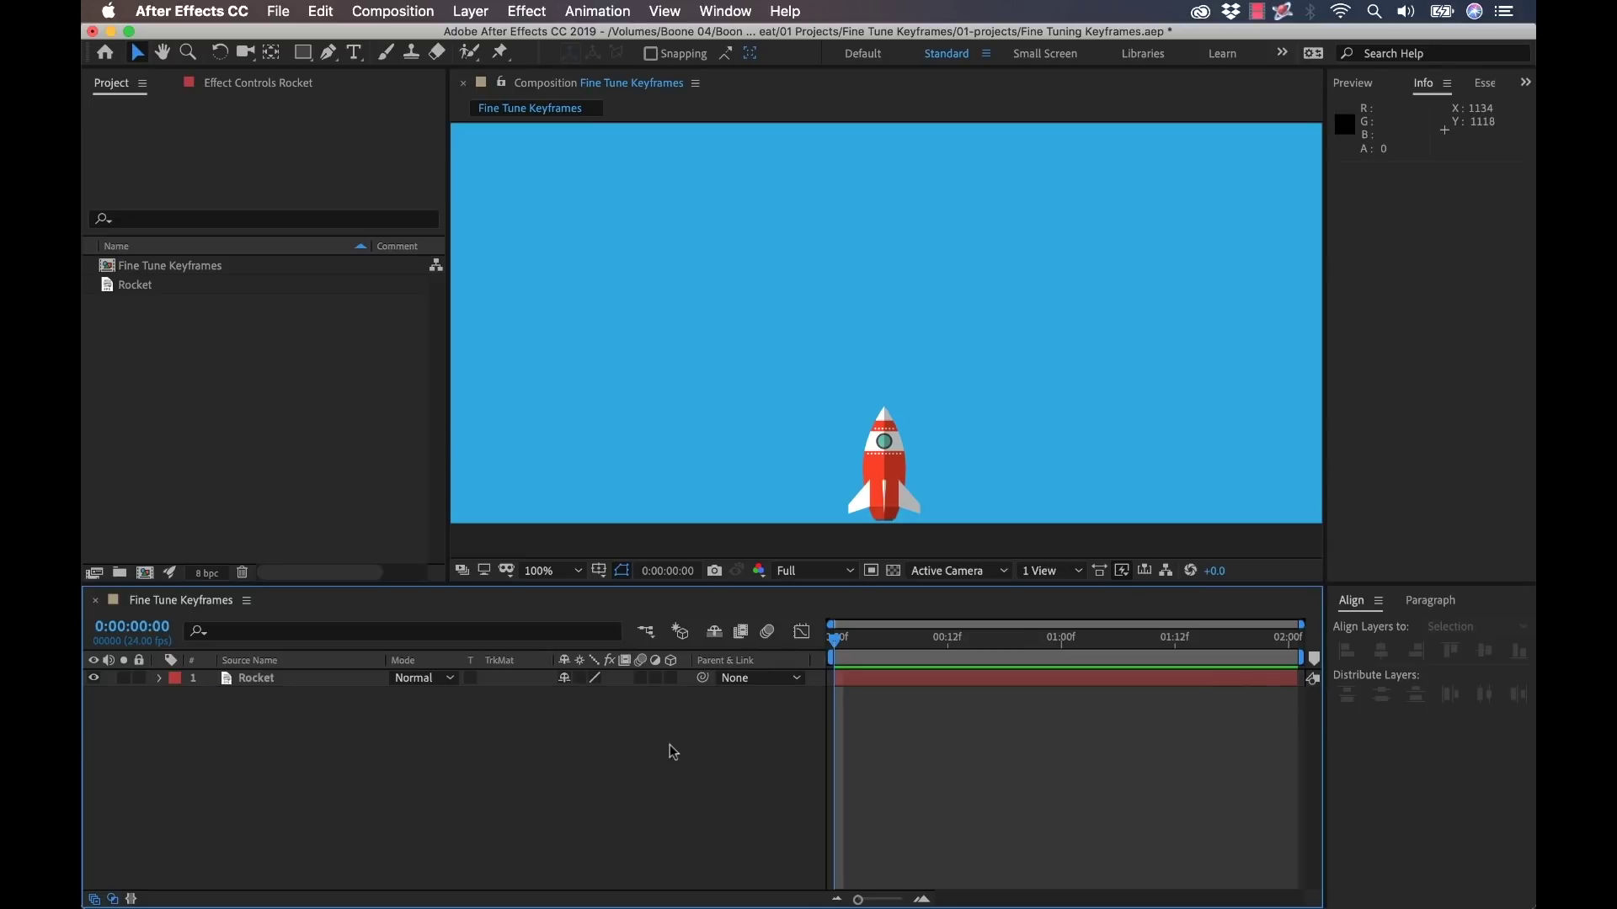
{"action": "key", "text": "p"}
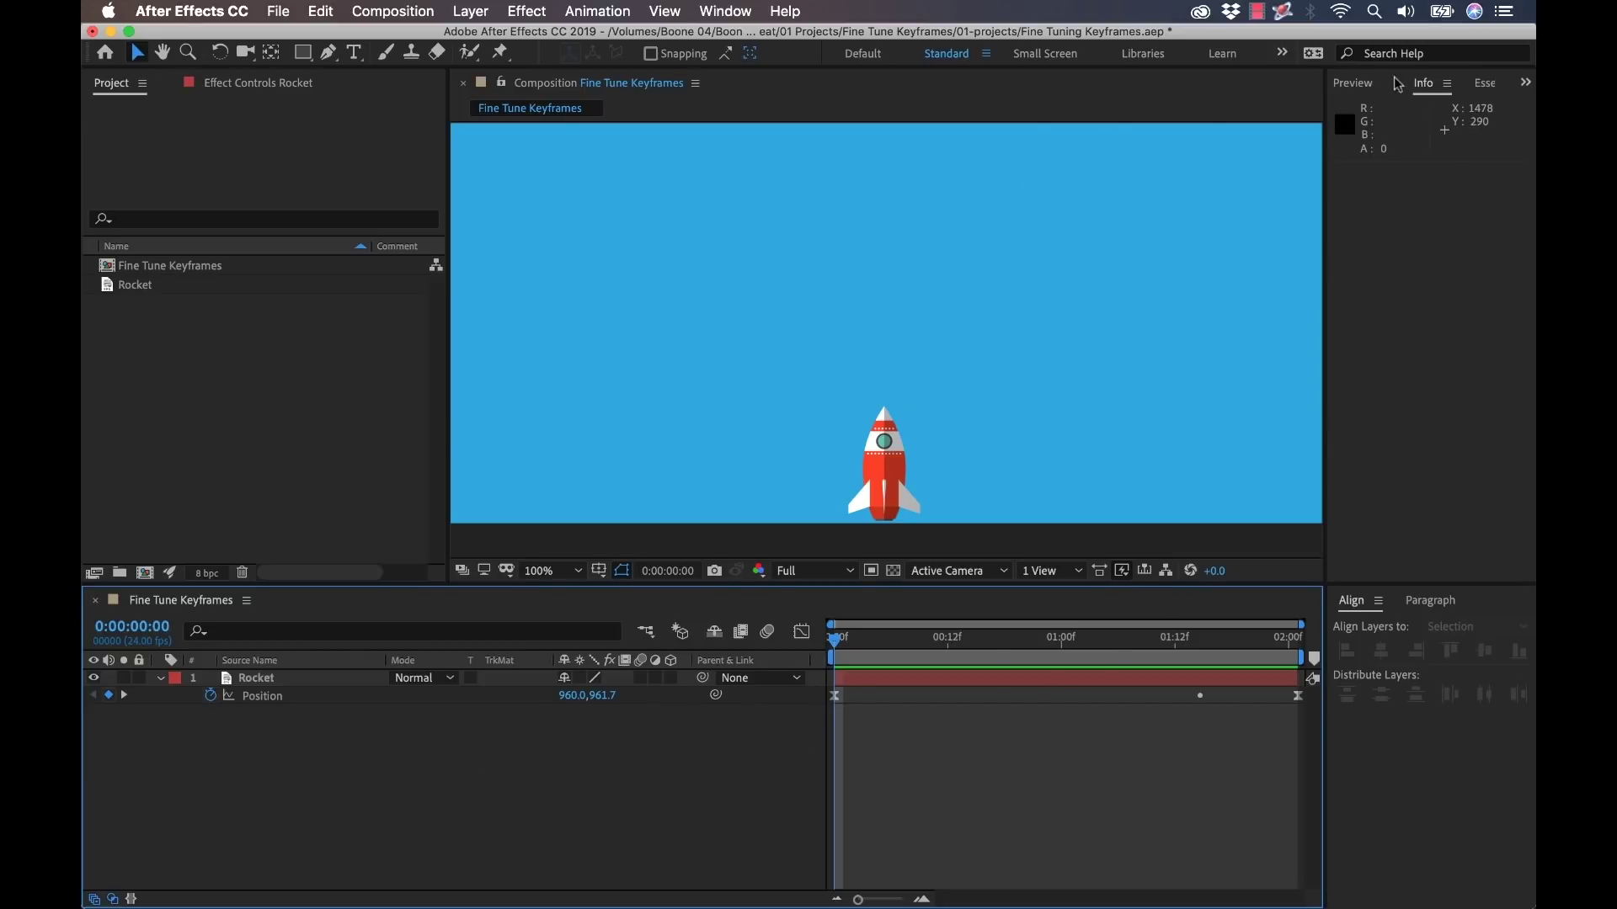
Dismiss the Window panel list and select the middle Position keyframe at 0:00:01:14.
{"action": "left_click", "coordinate": [738, 17]}
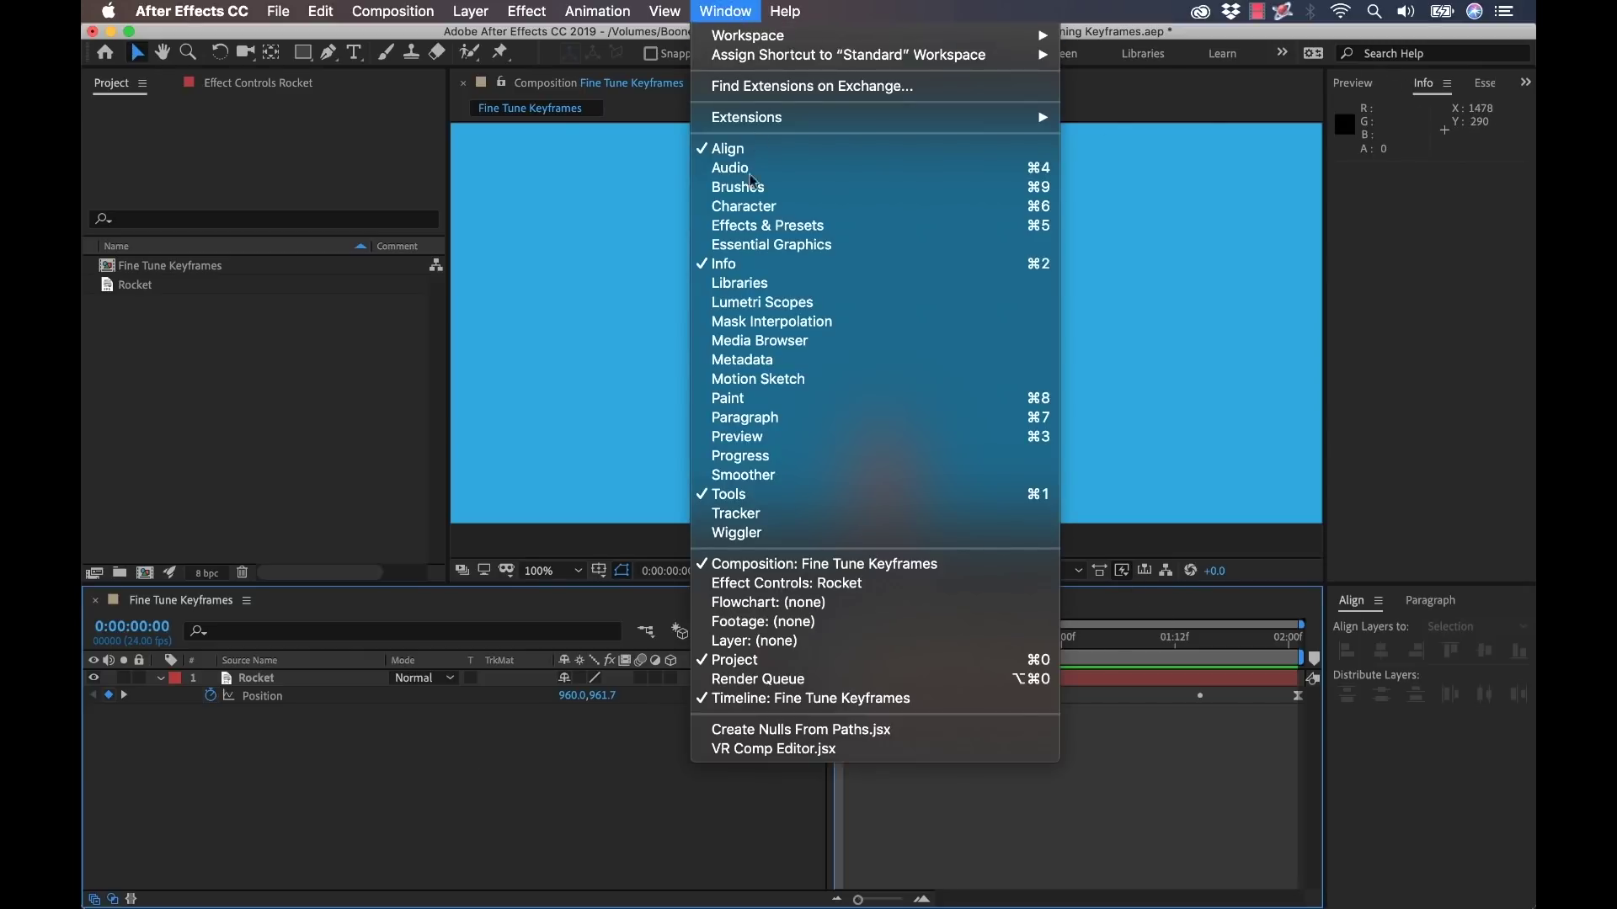
{"action": "left_click", "coordinate": [1216, 859]}
{"action": "left_click", "coordinate": [1200, 695]}
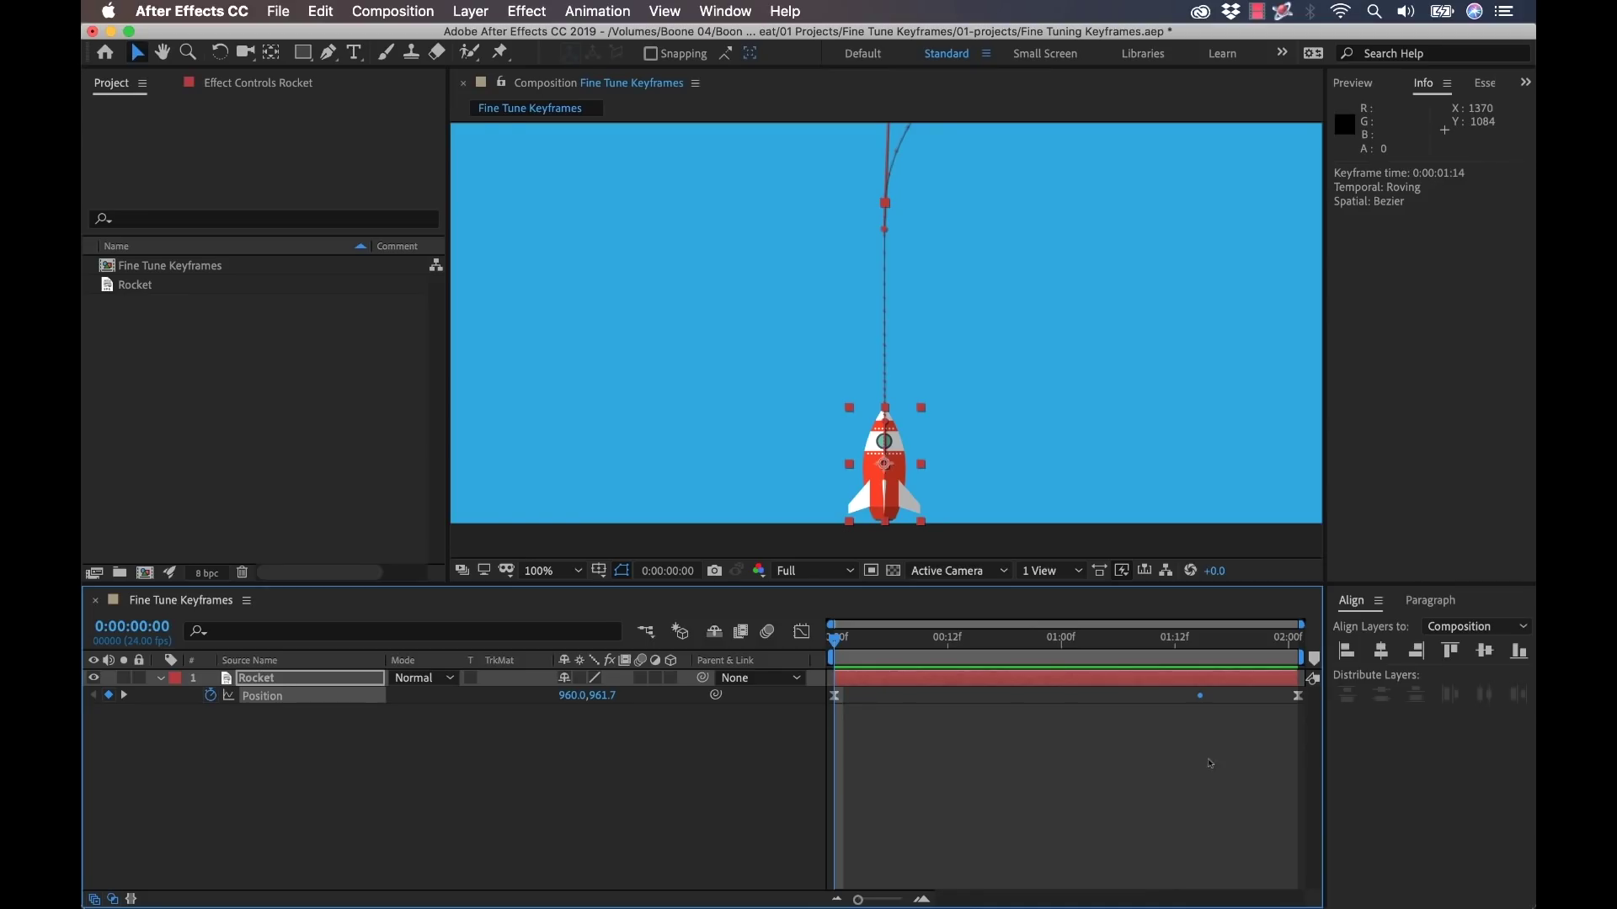
Check the middle keyframe's value of 960 by 443.7042 px without changing it, then reopen its context menu.
{"action": "mouse_move", "coordinate": [1202, 699]}
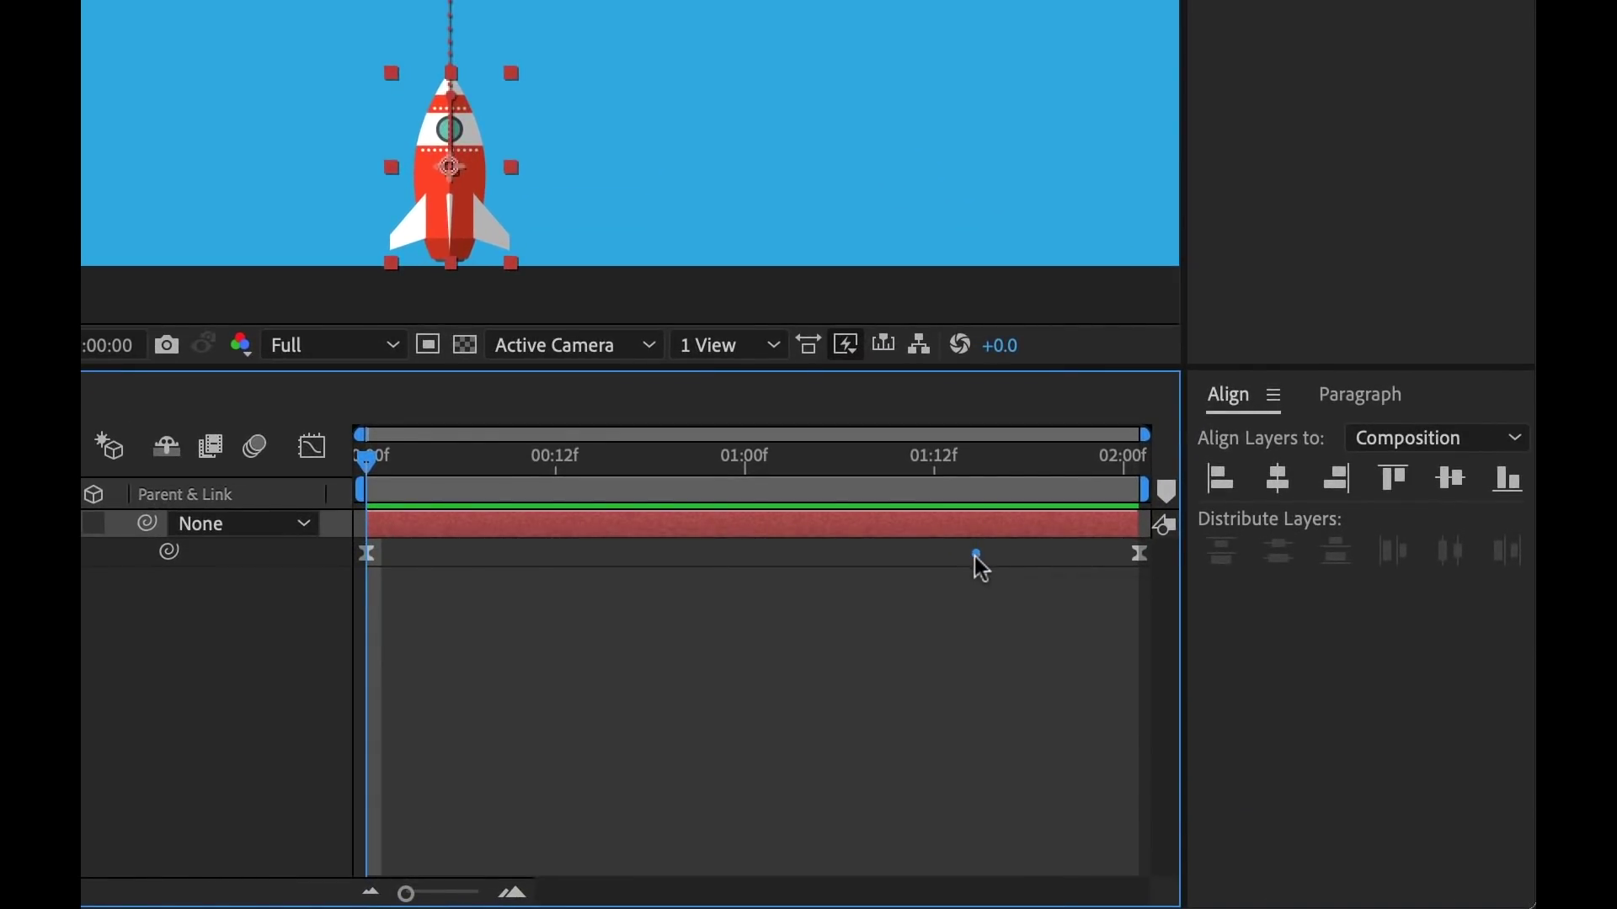
{"action": "right_click", "coordinate": [975, 555]}
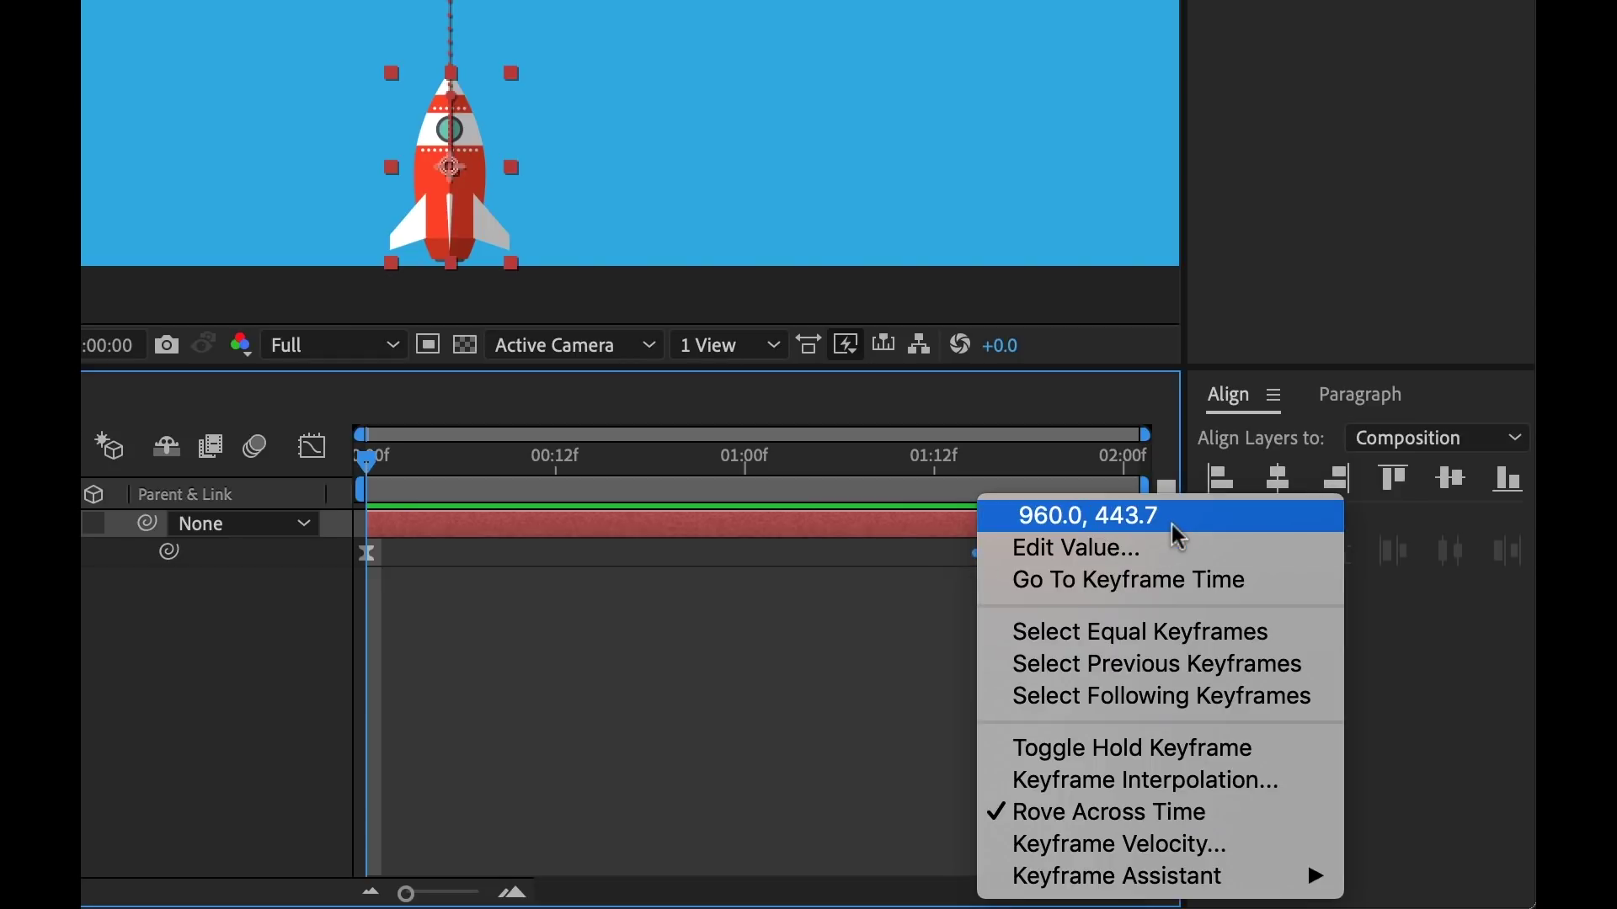
{"action": "left_click", "coordinate": [1071, 557]}
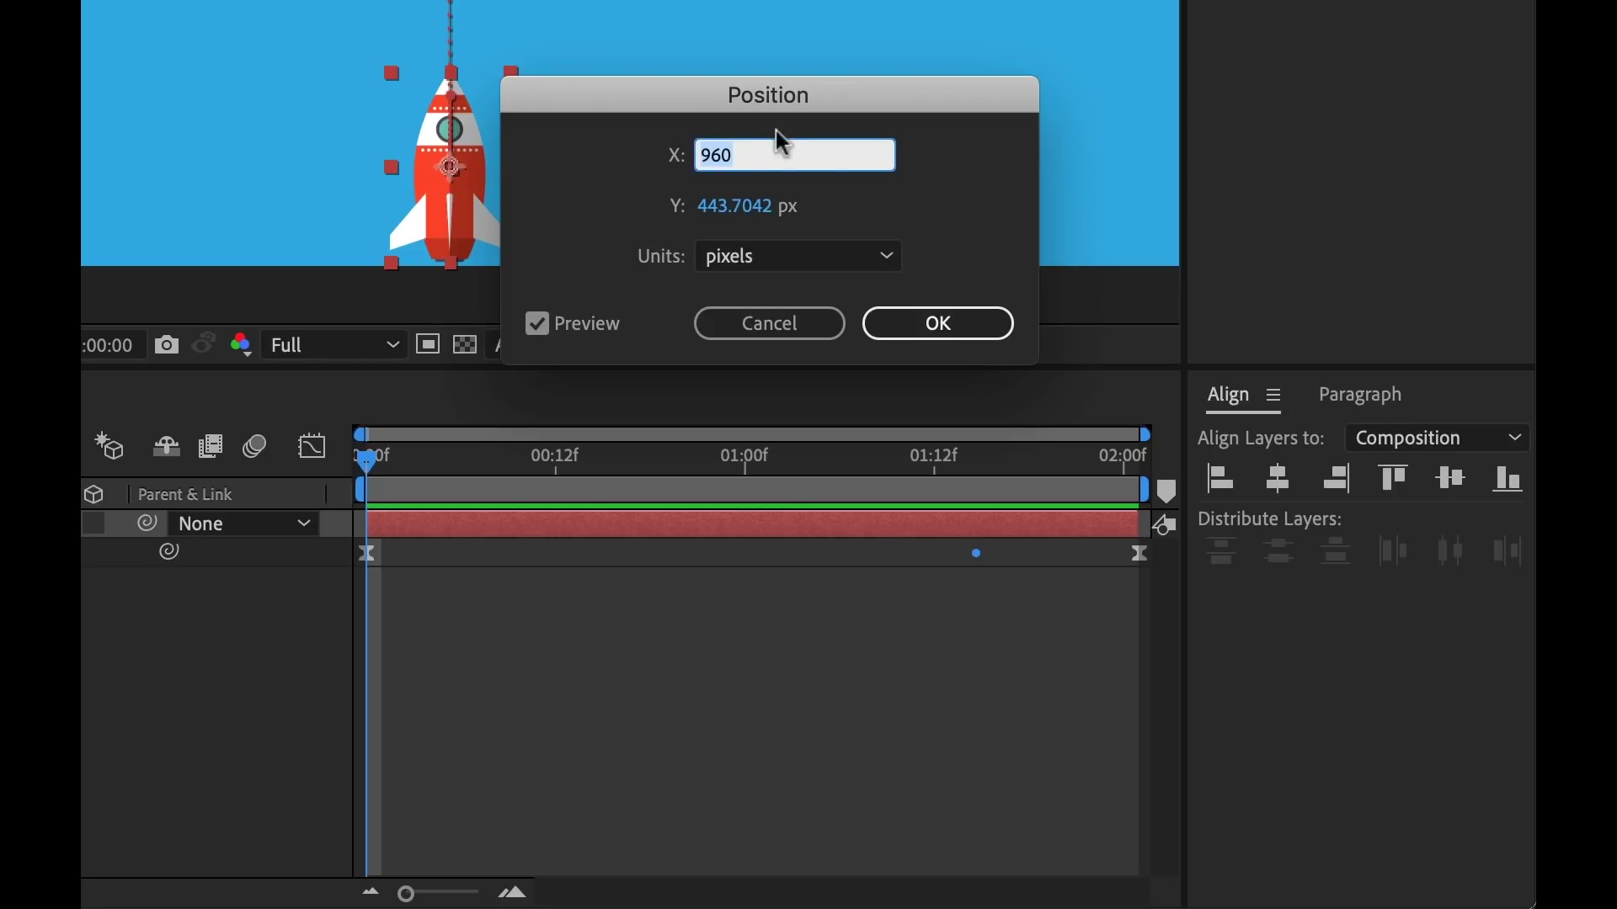
{"action": "left_click", "coordinate": [785, 332]}
{"action": "left_click", "coordinate": [784, 332]}
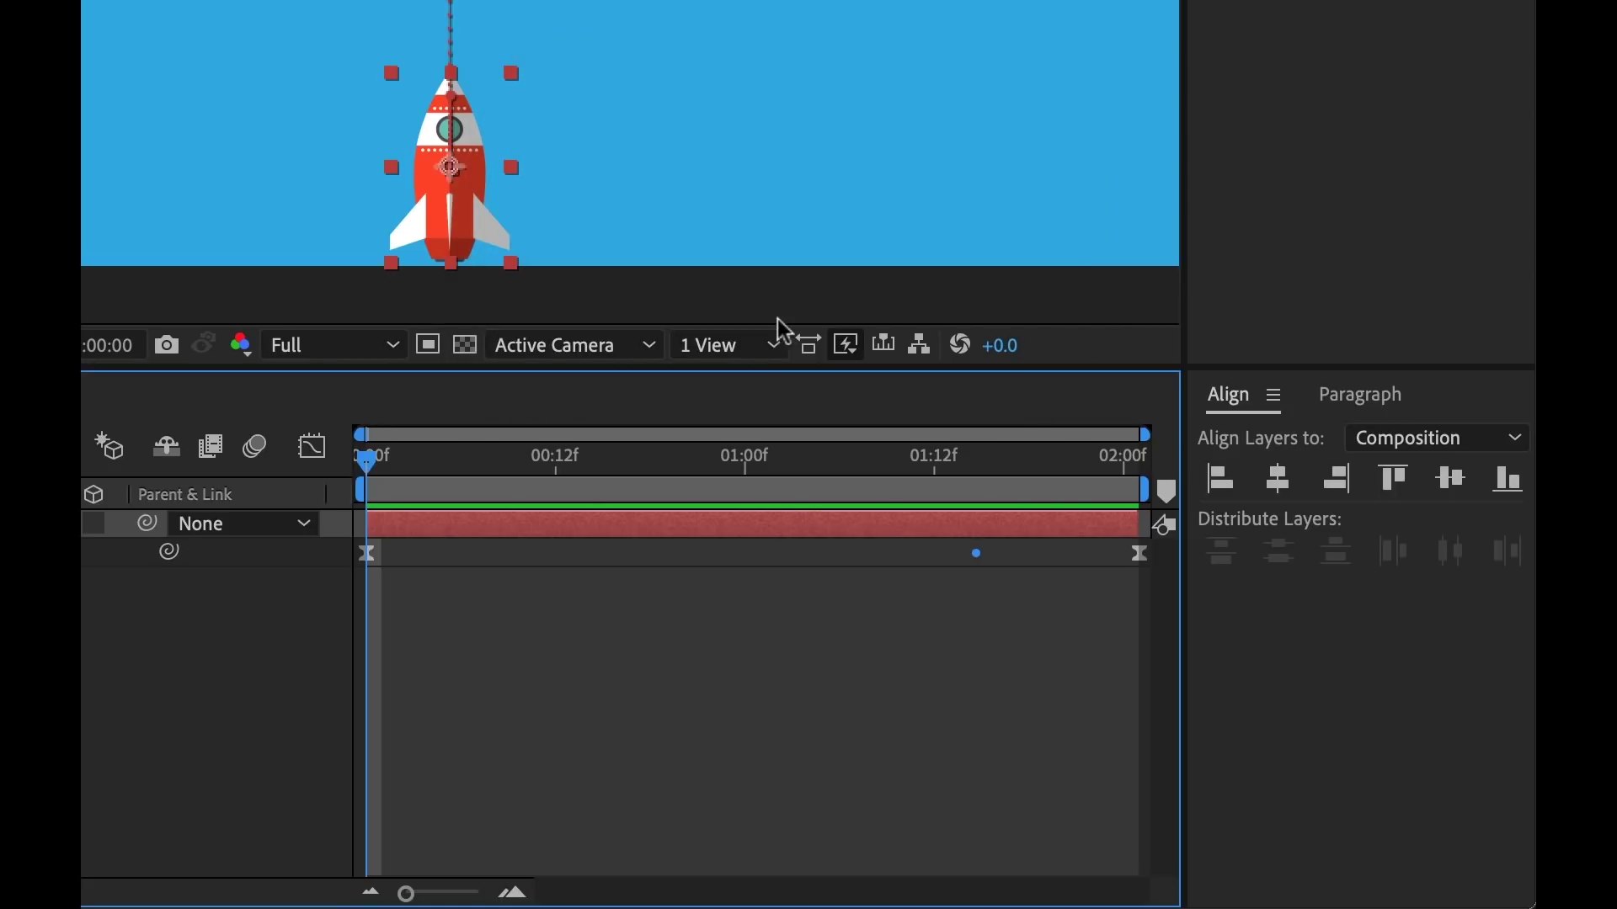
{"action": "right_click", "coordinate": [973, 553]}
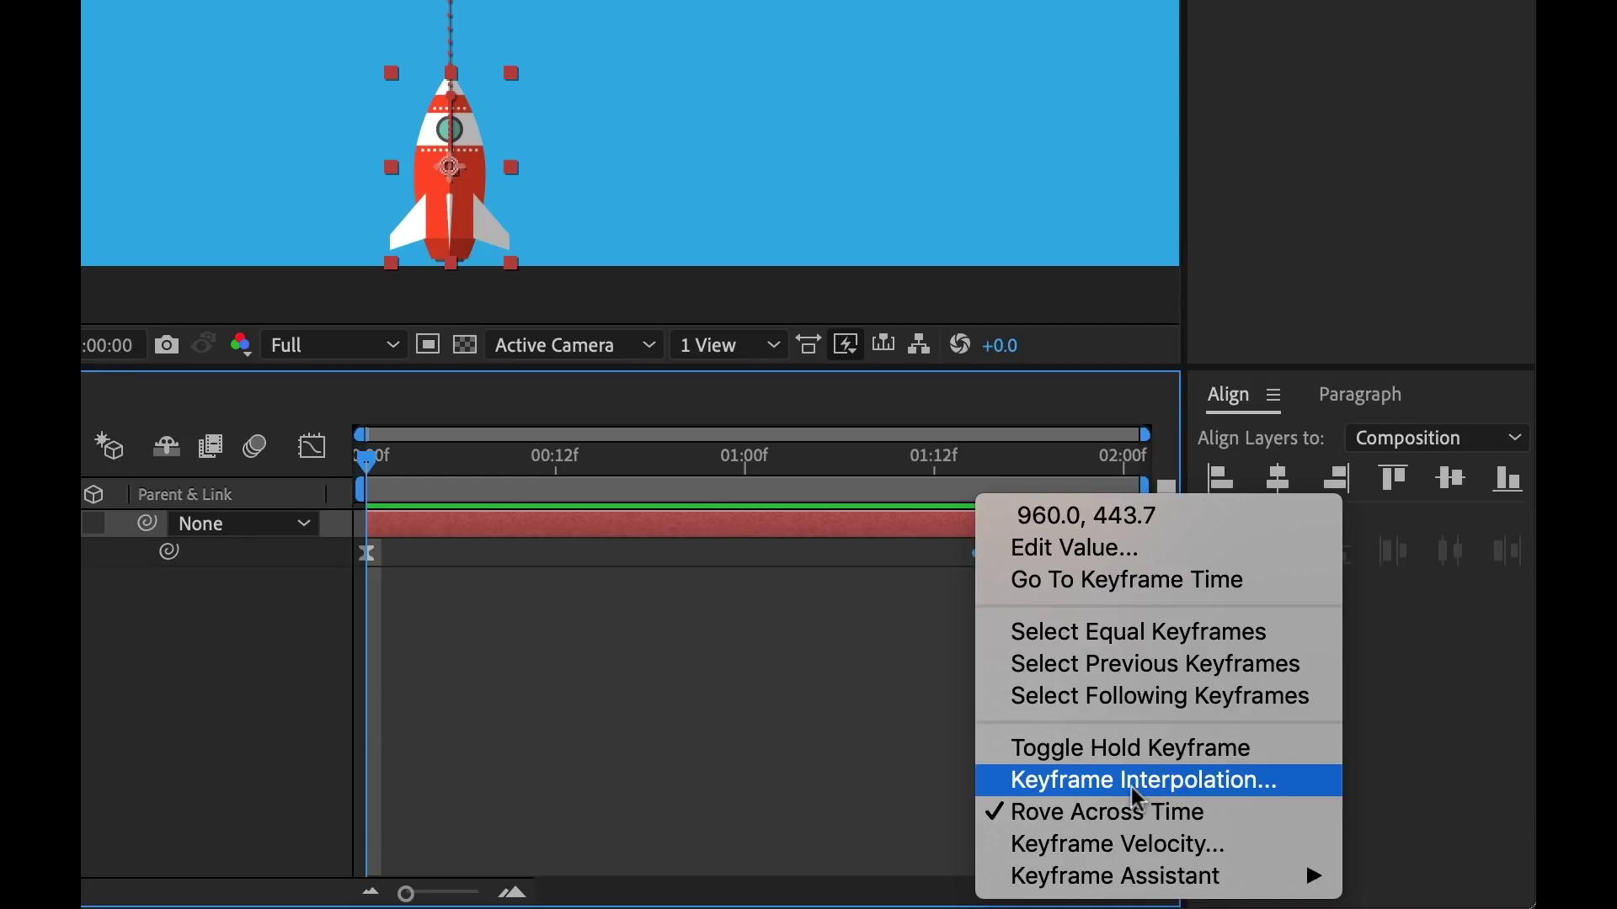
Reveal the Keyframe Assistant submenu, including Easy Ease, for the middle Position keyframe.
{"action": "mouse_move", "coordinate": [1152, 880]}
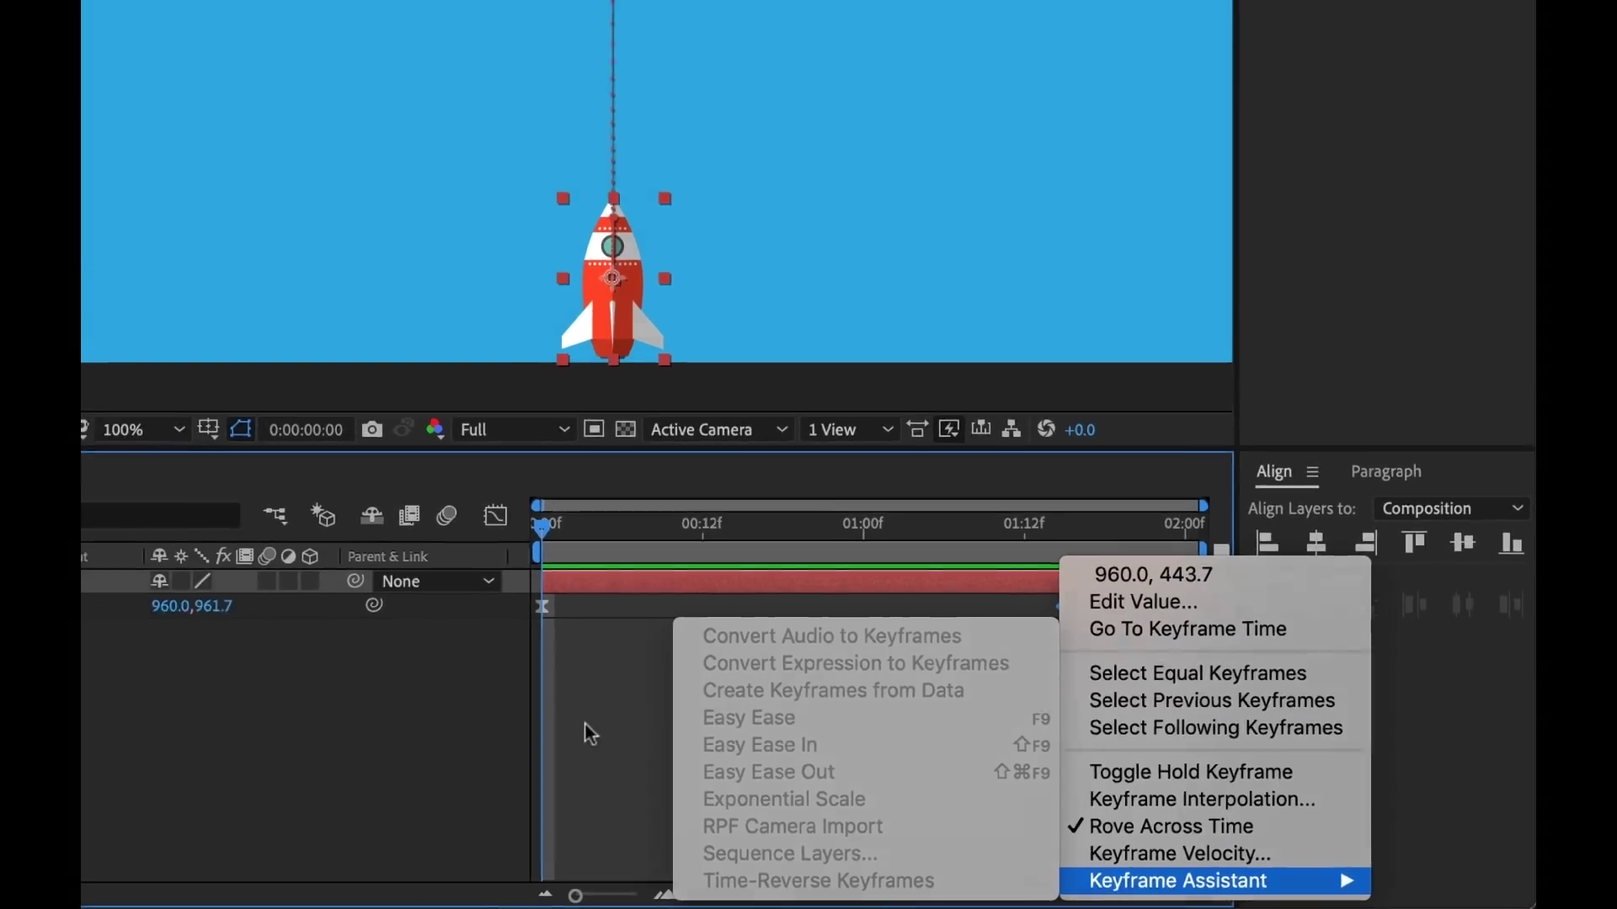
{"action": "left_click", "coordinate": [426, 704]}
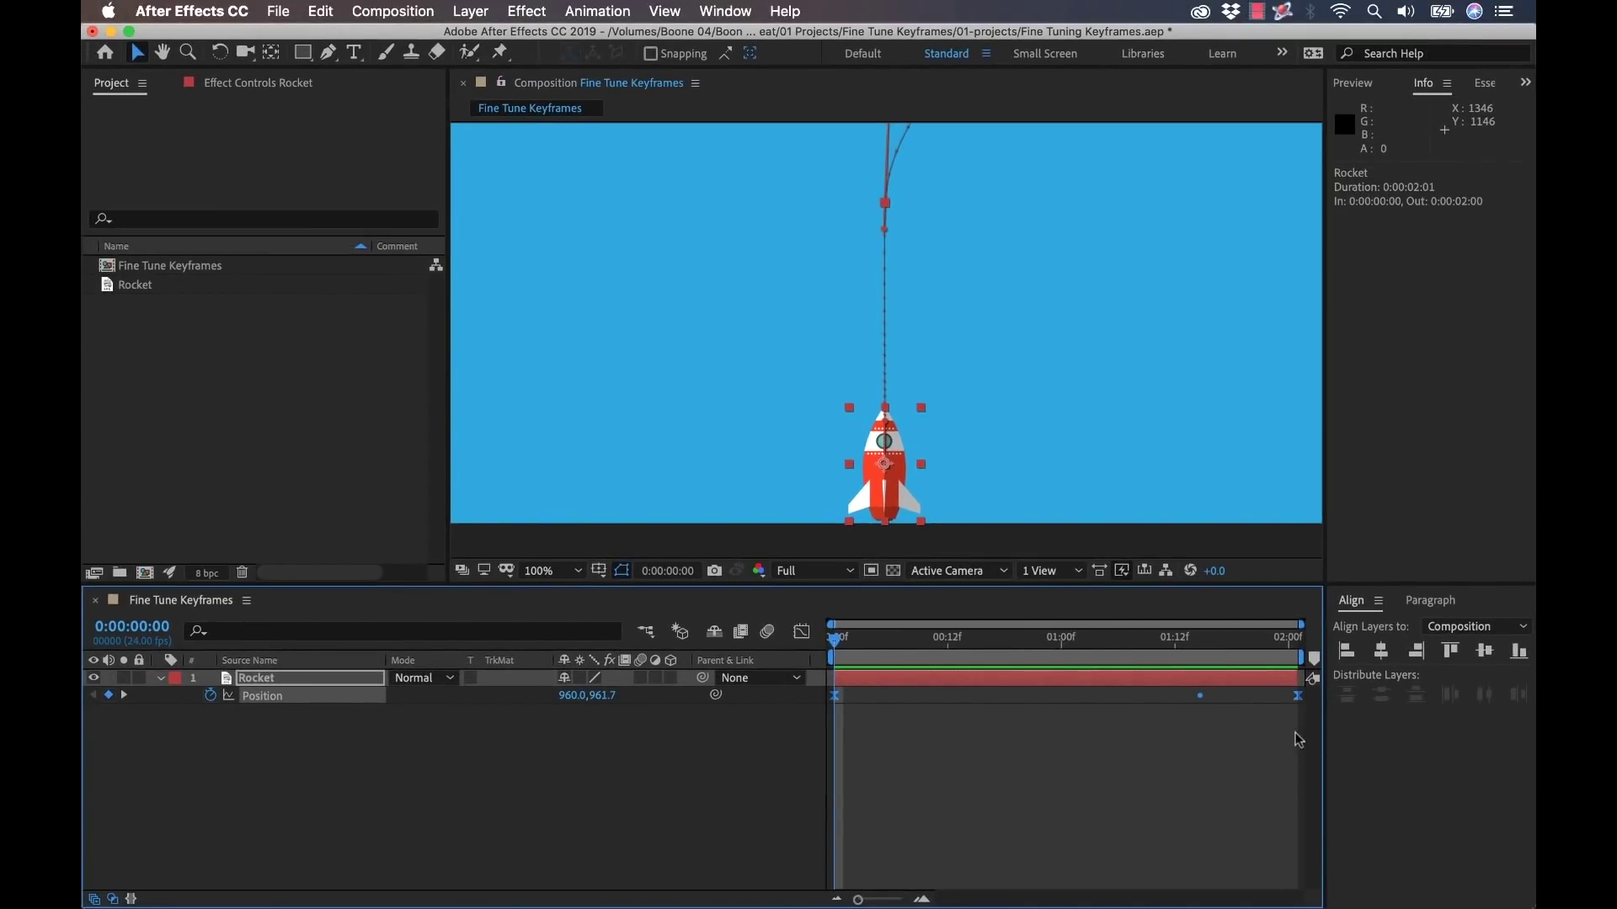
{"action": "right_click", "coordinate": [1299, 696]}
{"action": "mouse_move", "coordinate": [1356, 890]}
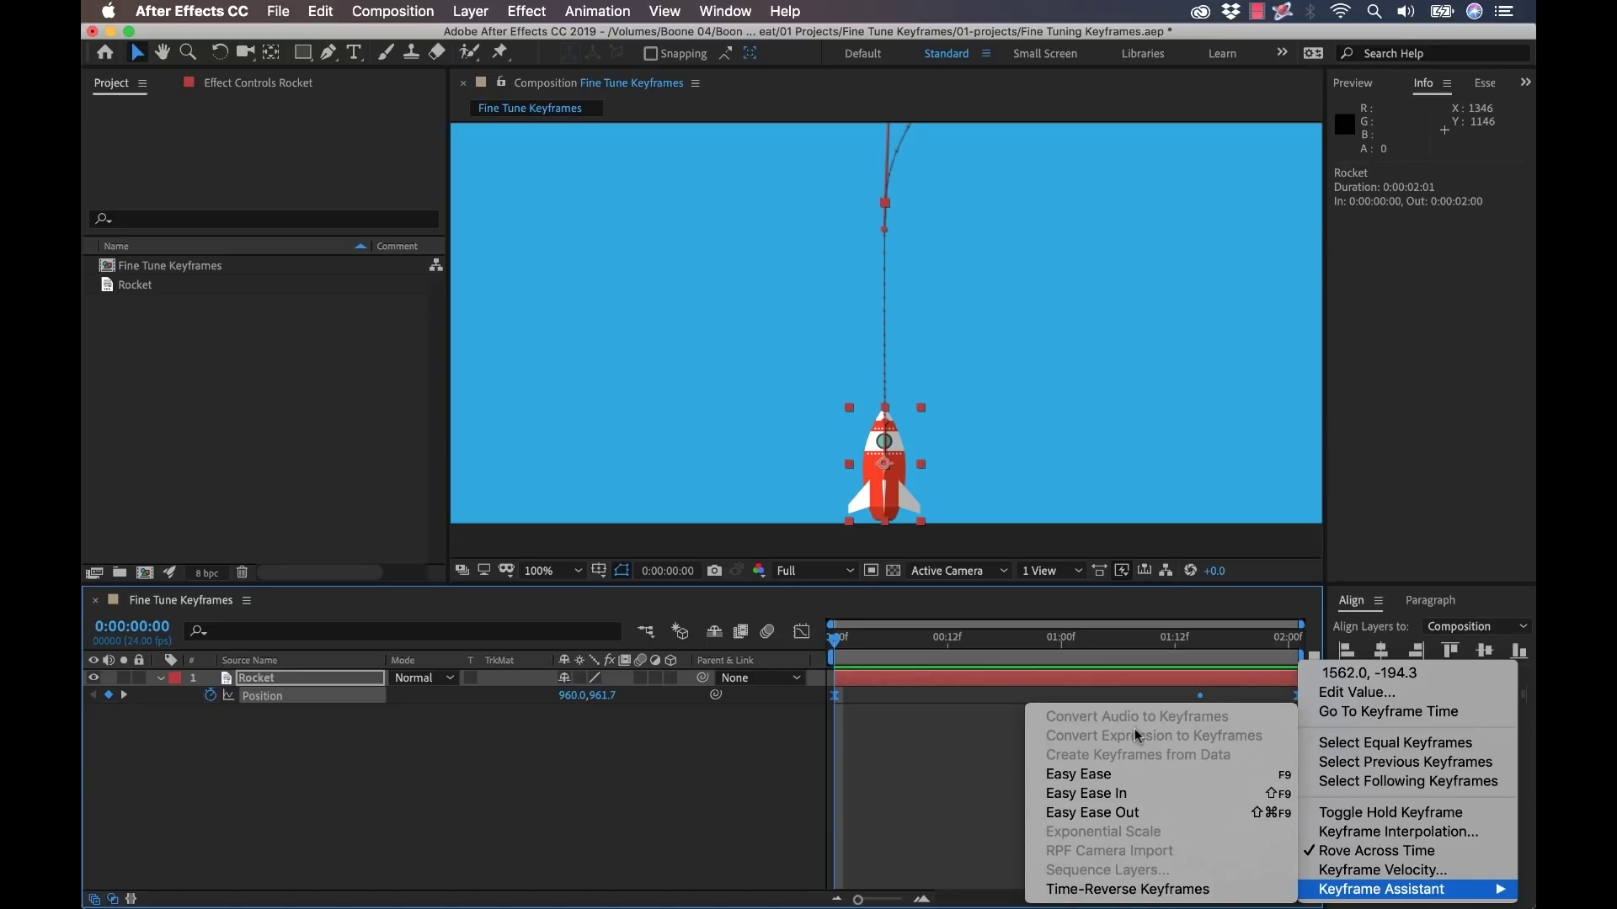
{"action": "left_click", "coordinate": [931, 766]}
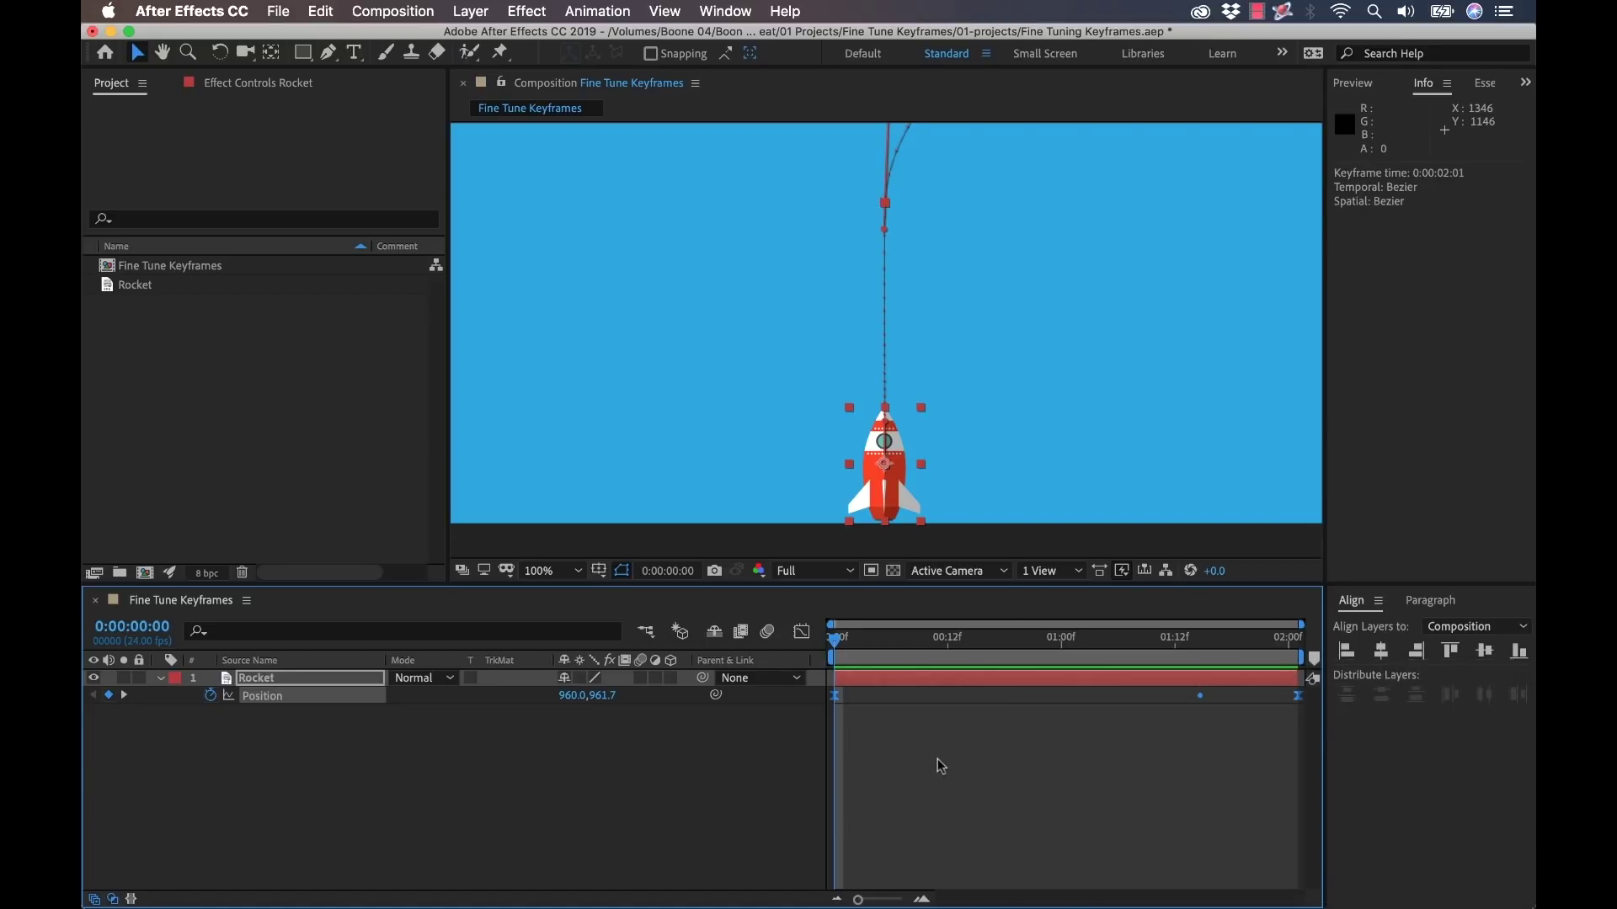
{"action": "left_click", "coordinate": [610, 17]}
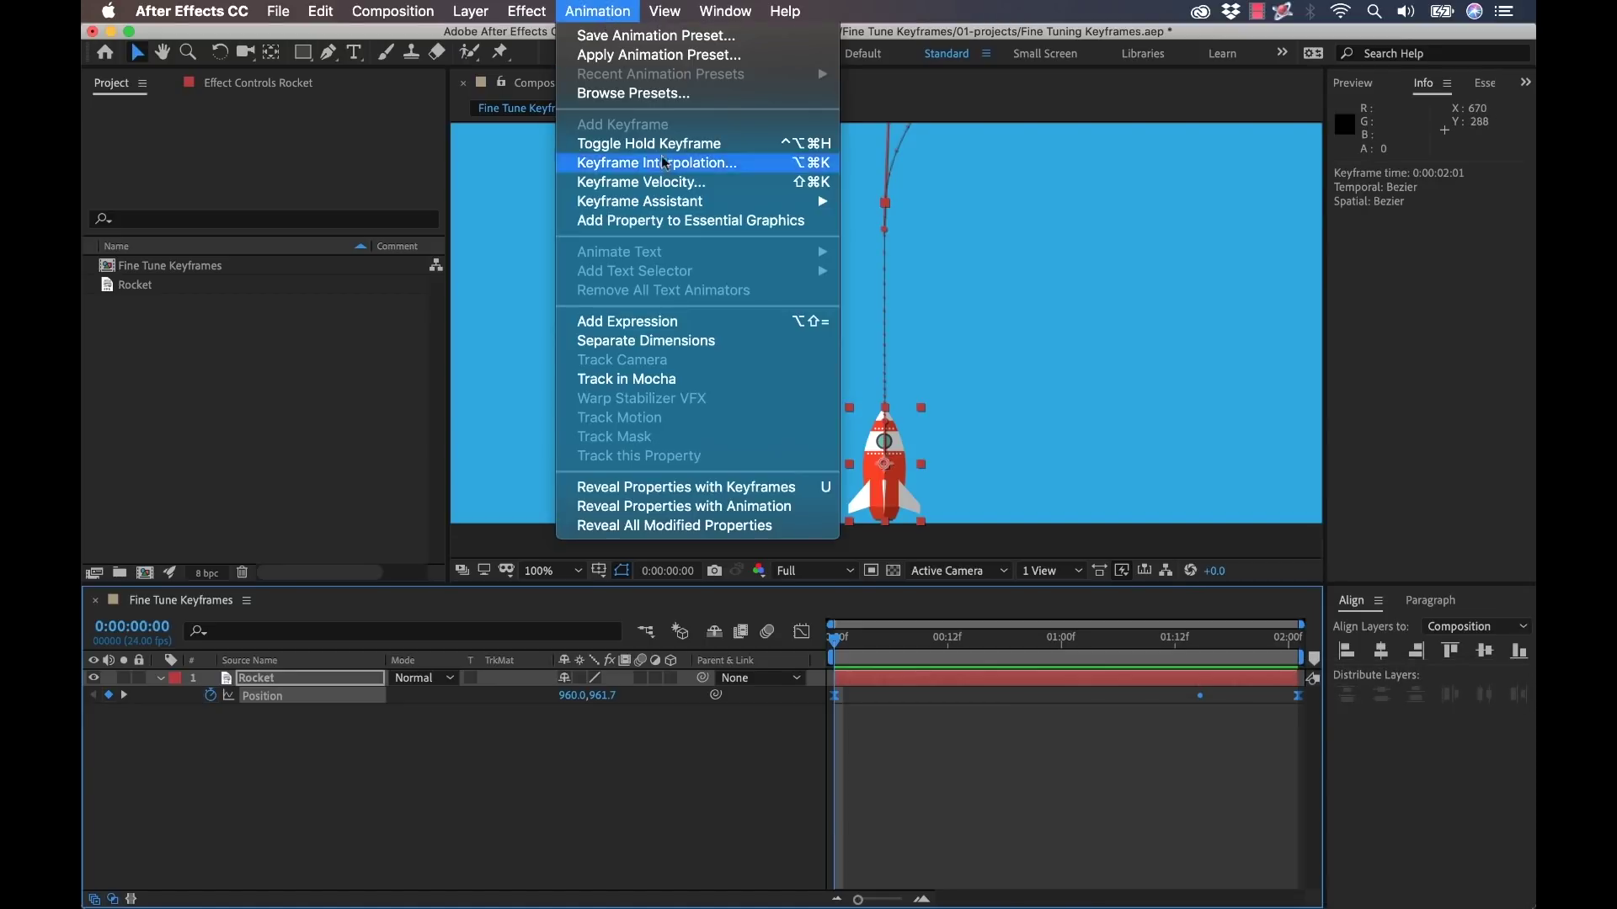
{"action": "mouse_move", "coordinate": [684, 205]}
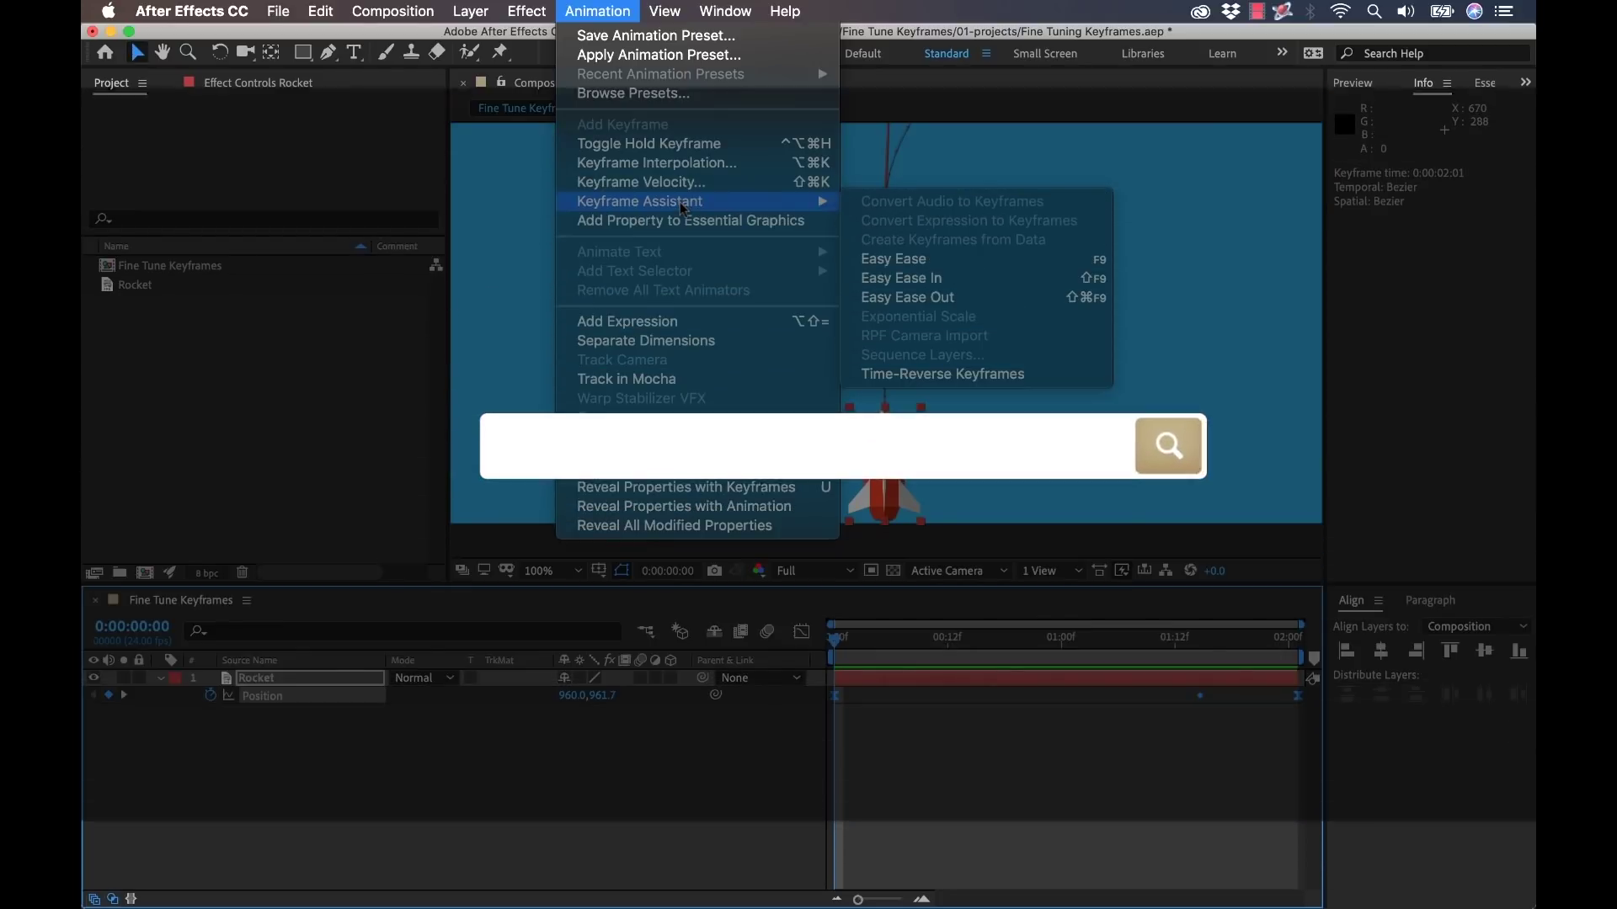
{"action": "left_click", "coordinate": [1004, 806]}
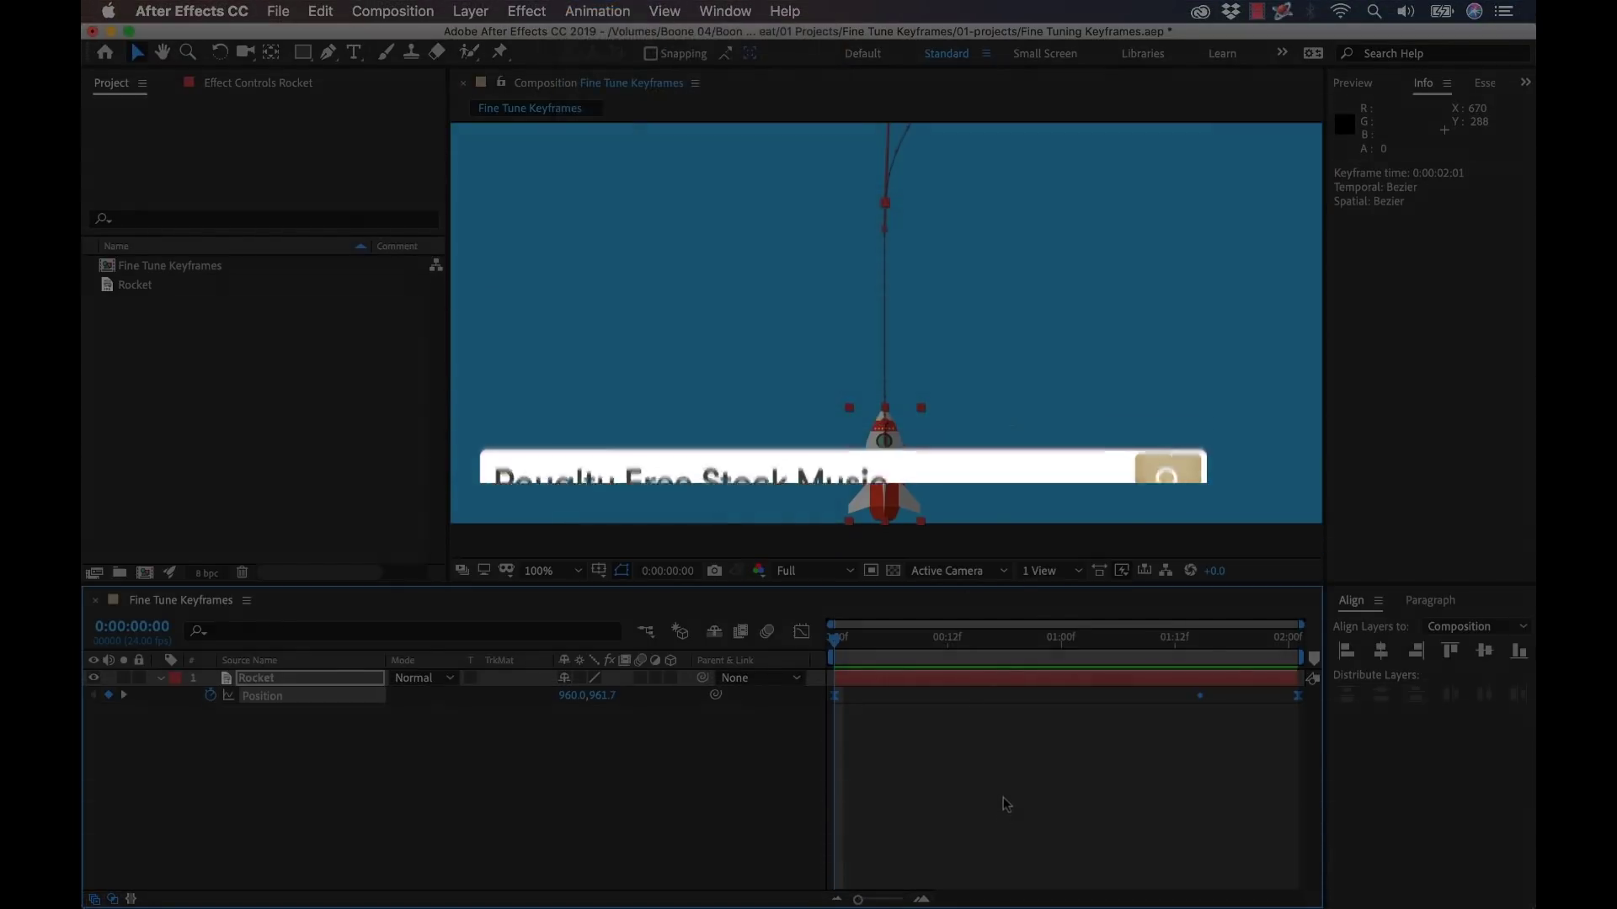